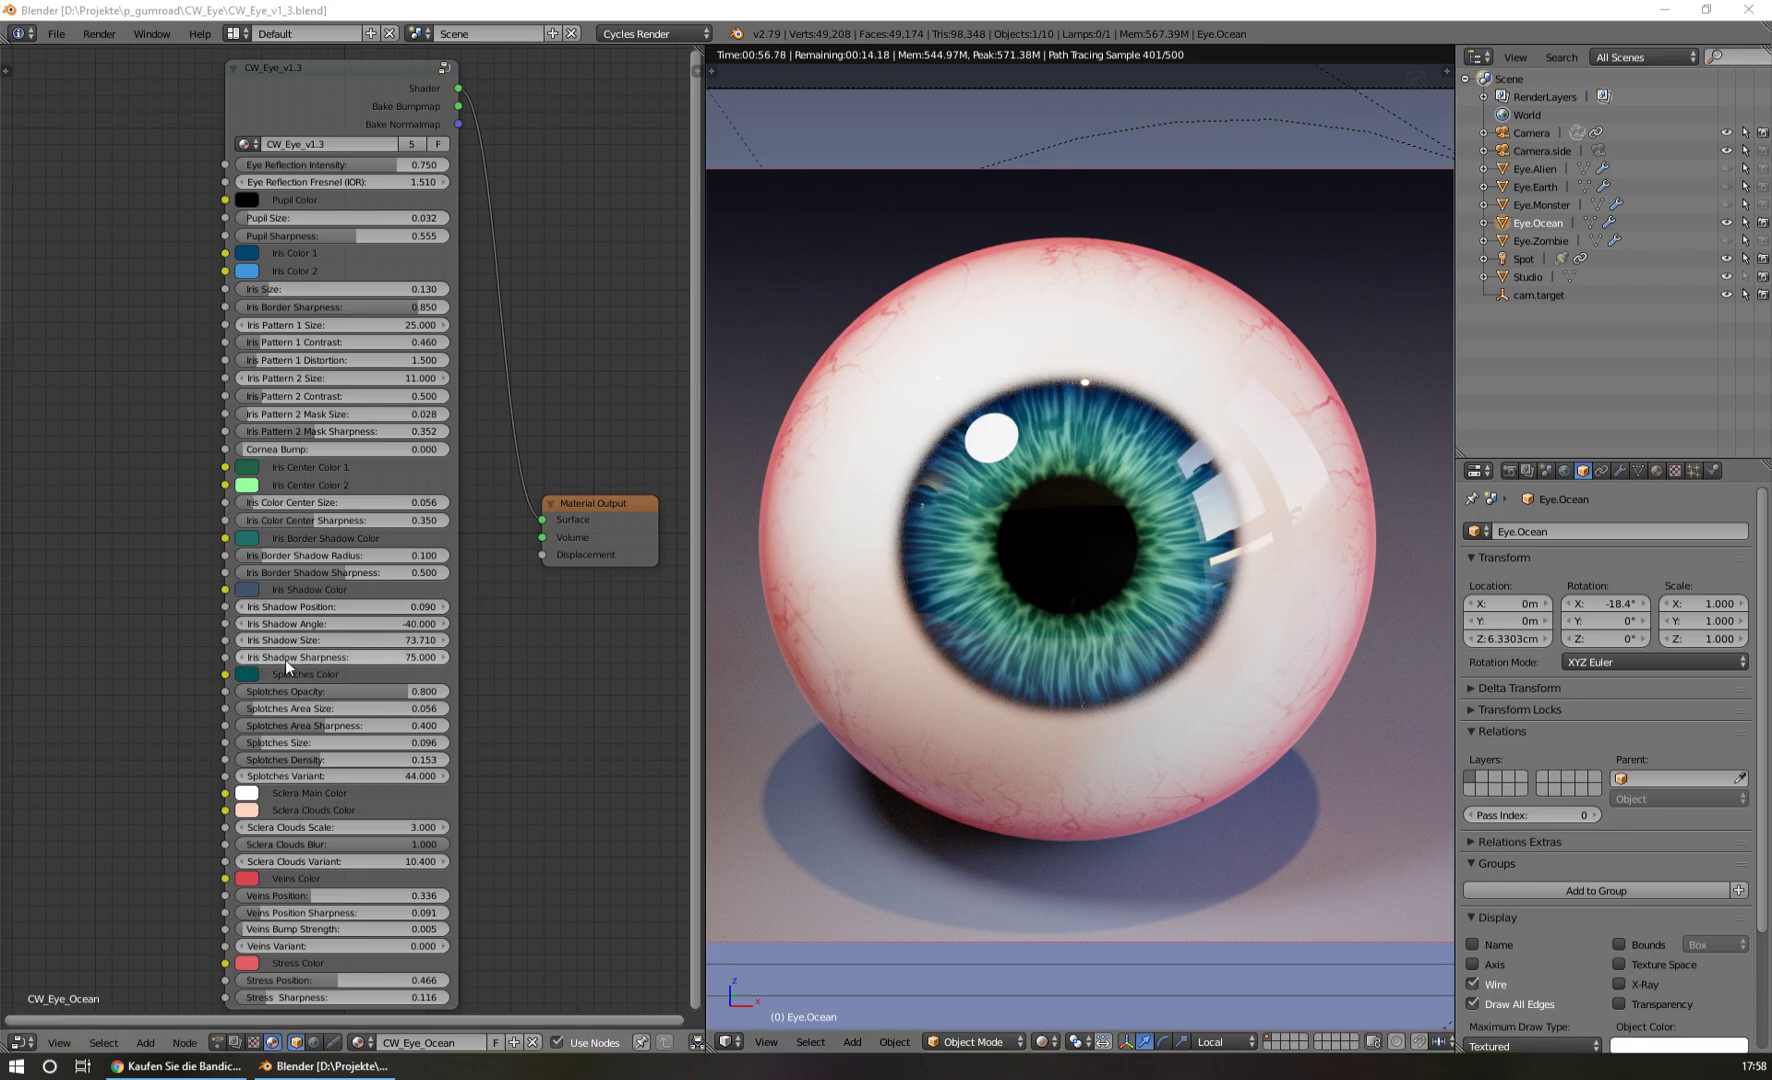
# Start the Screencast Keys keystroke display and raise Iris Shadow Sharpness to 100.
pyautogui.scroll(3, 285, 659)
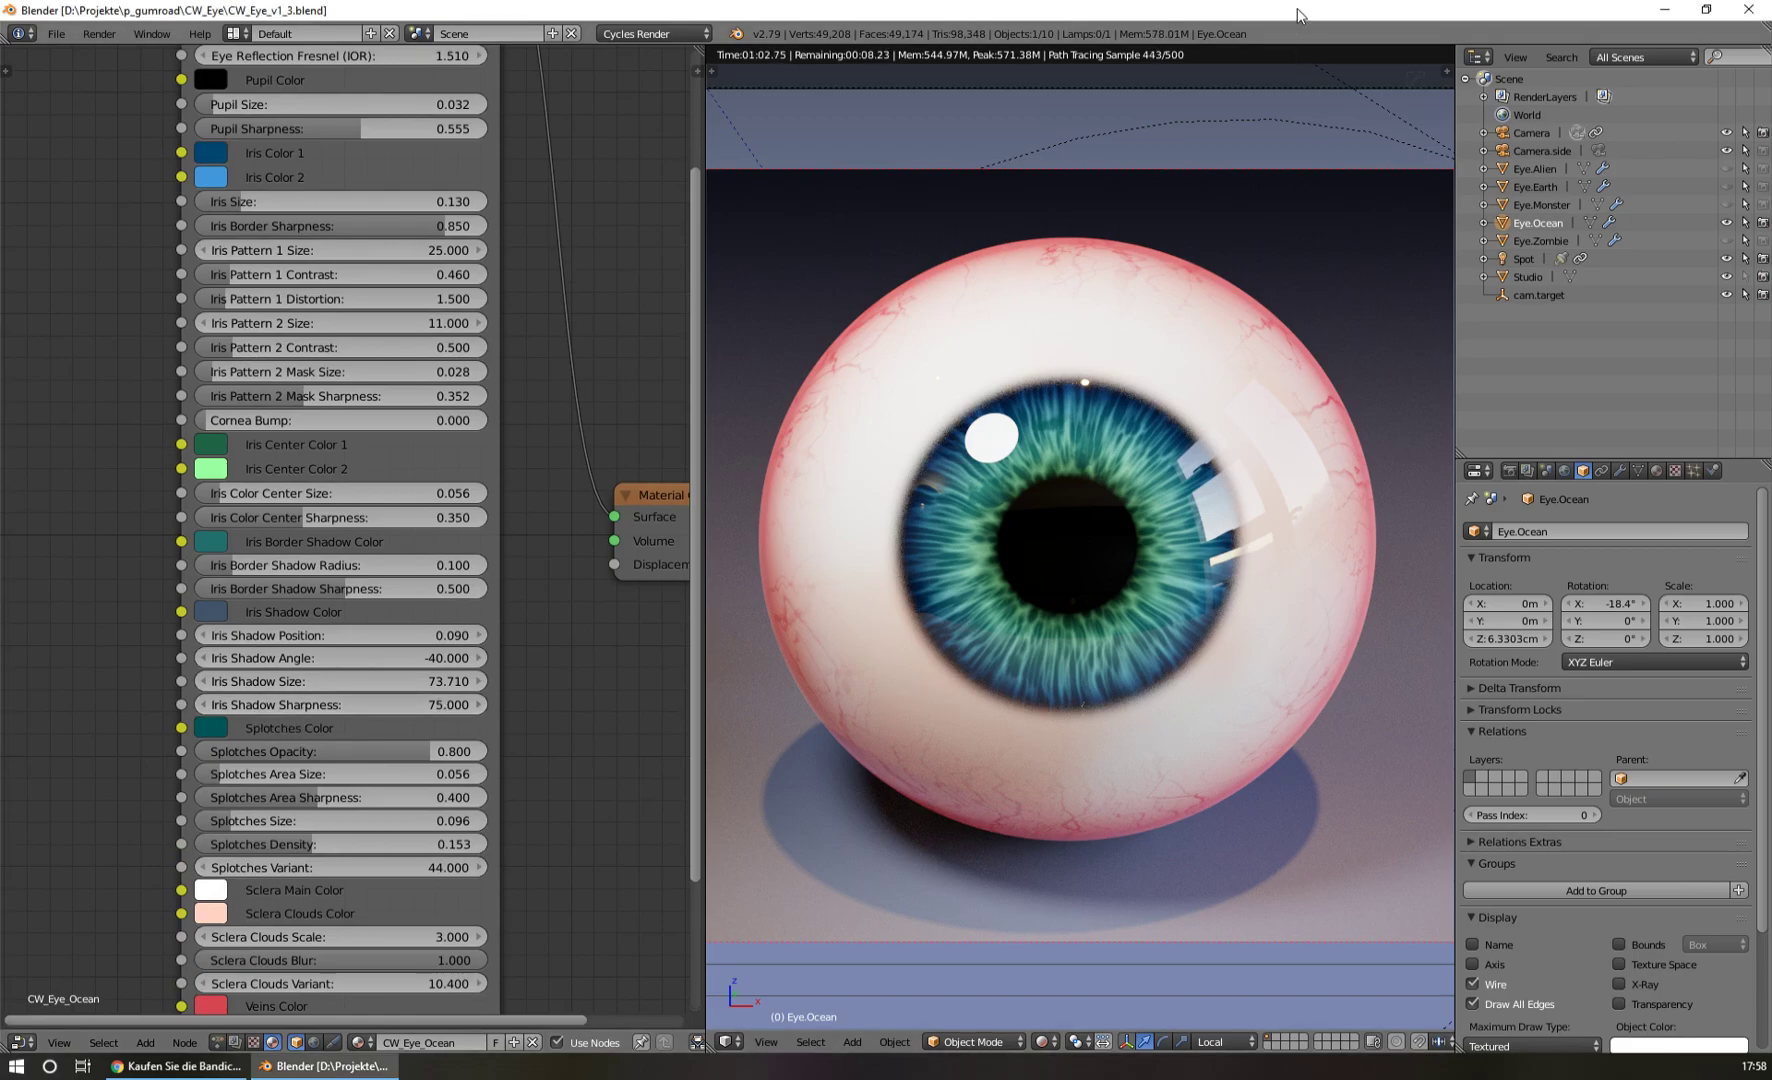
pyautogui.press('n')
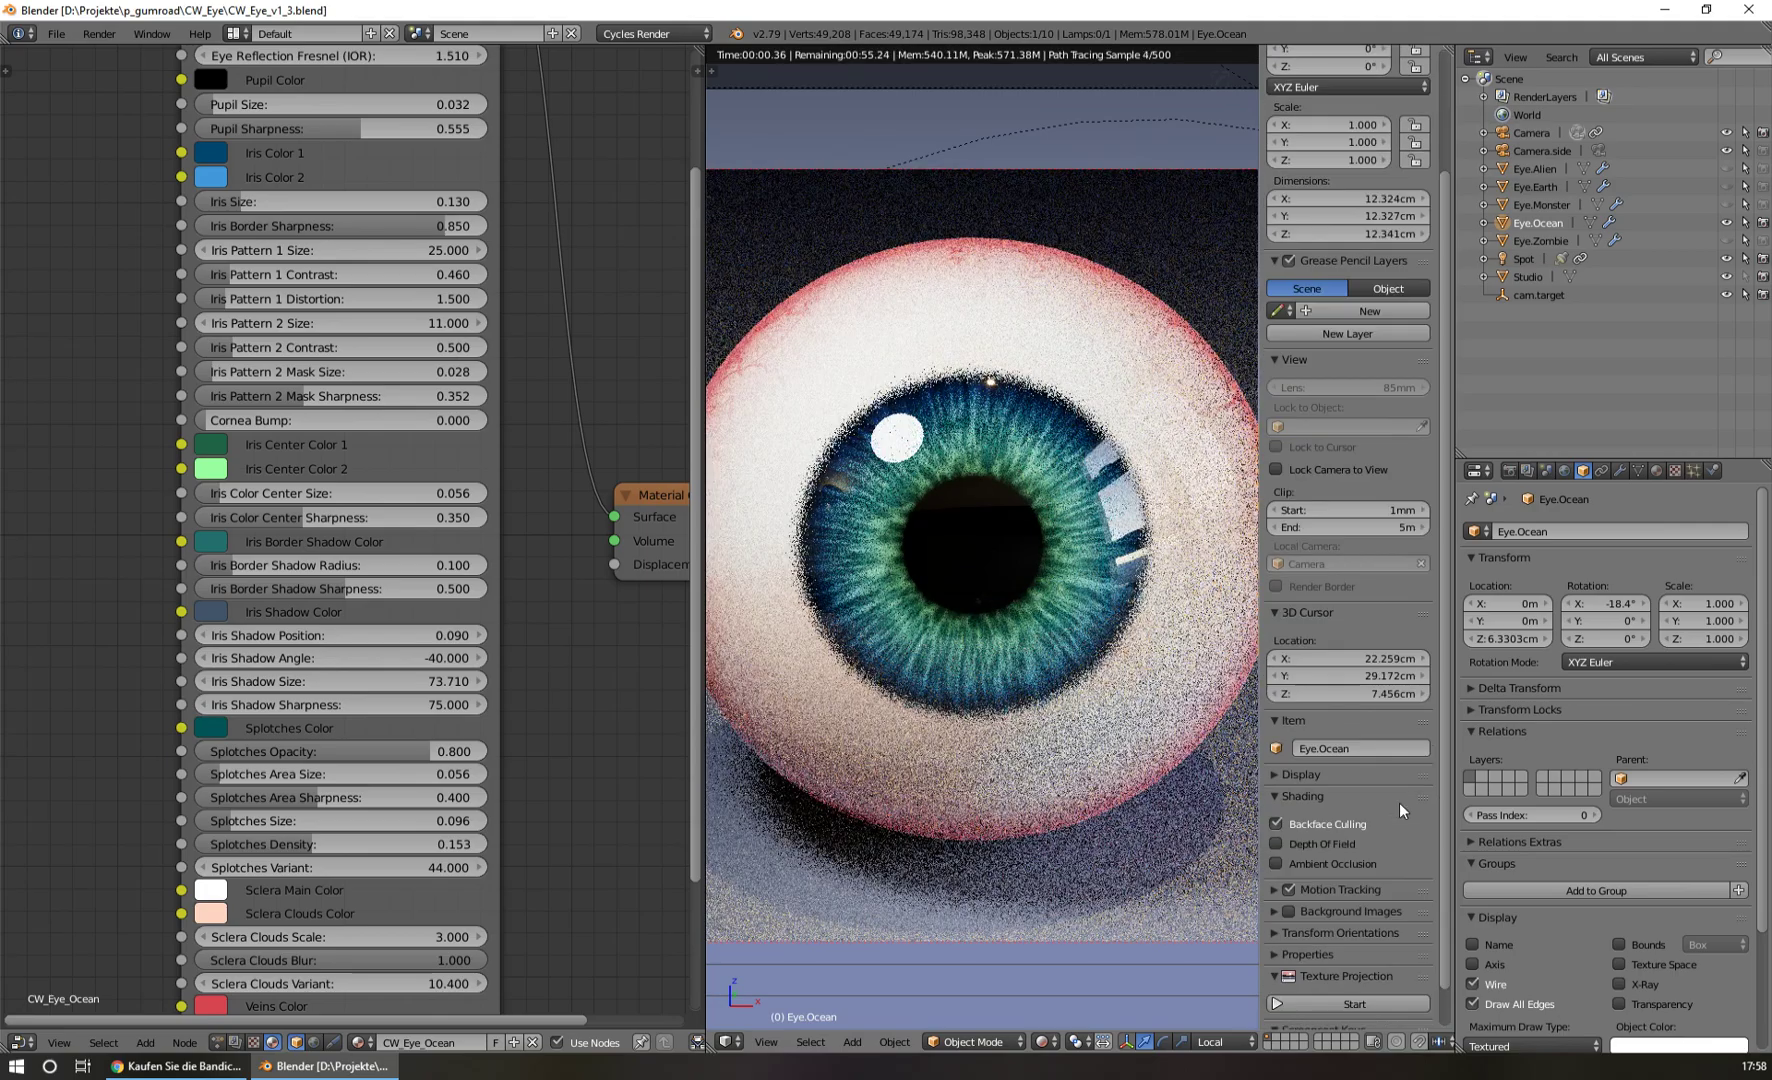
pyautogui.scroll(-1, 1400, 802)
pyautogui.click(1330, 1012)
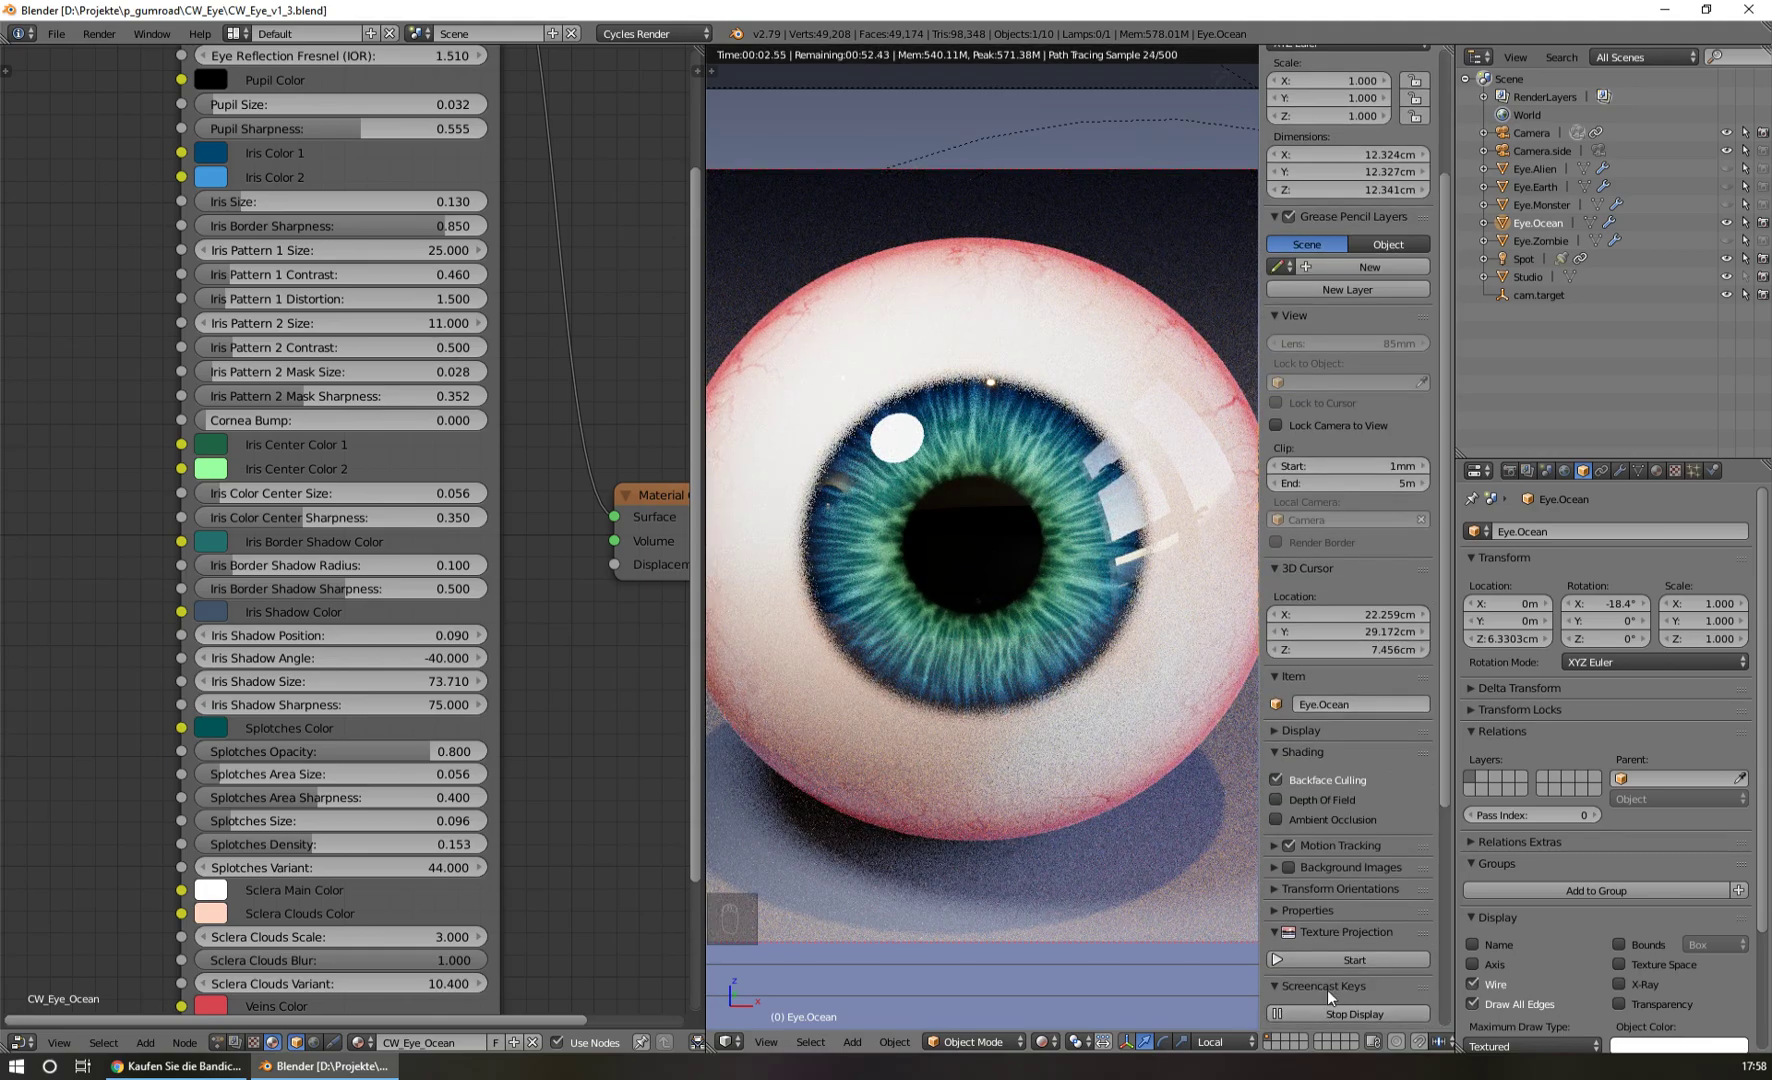
pyautogui.press('n')
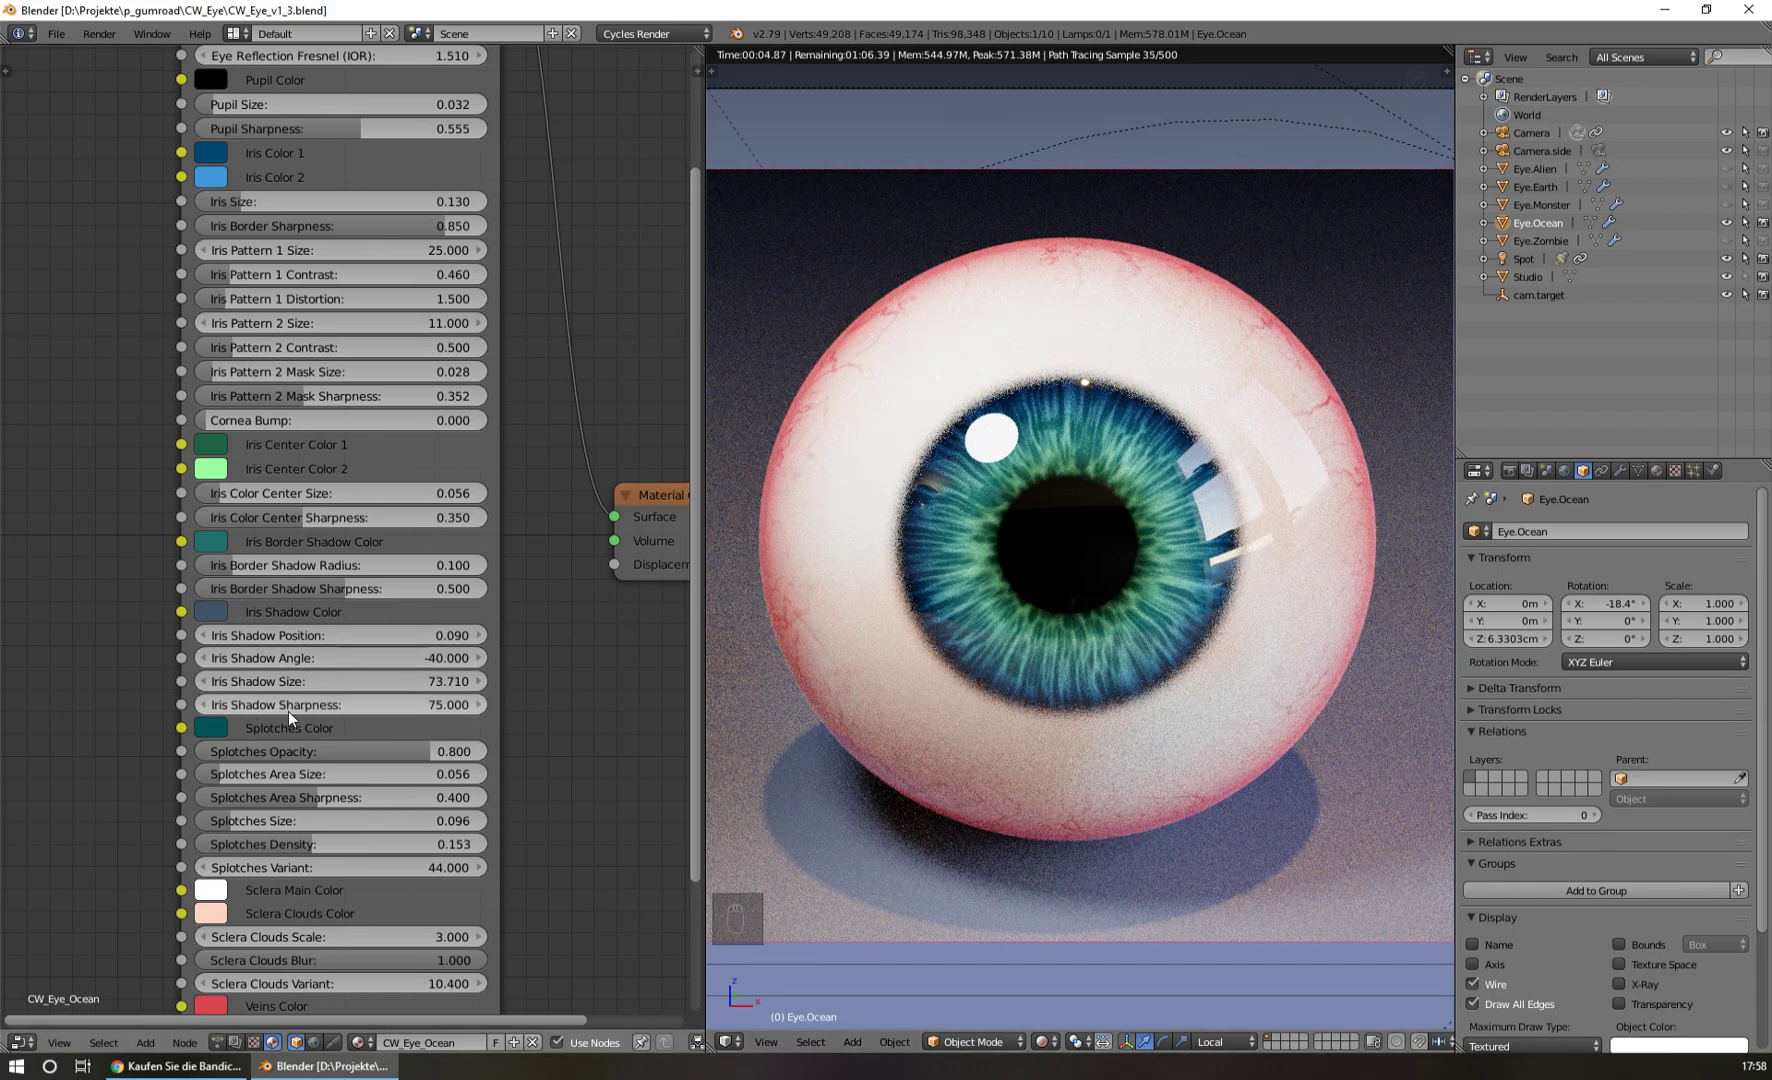
pyautogui.moveTo(361, 703); pyautogui.dragTo(420, 703)
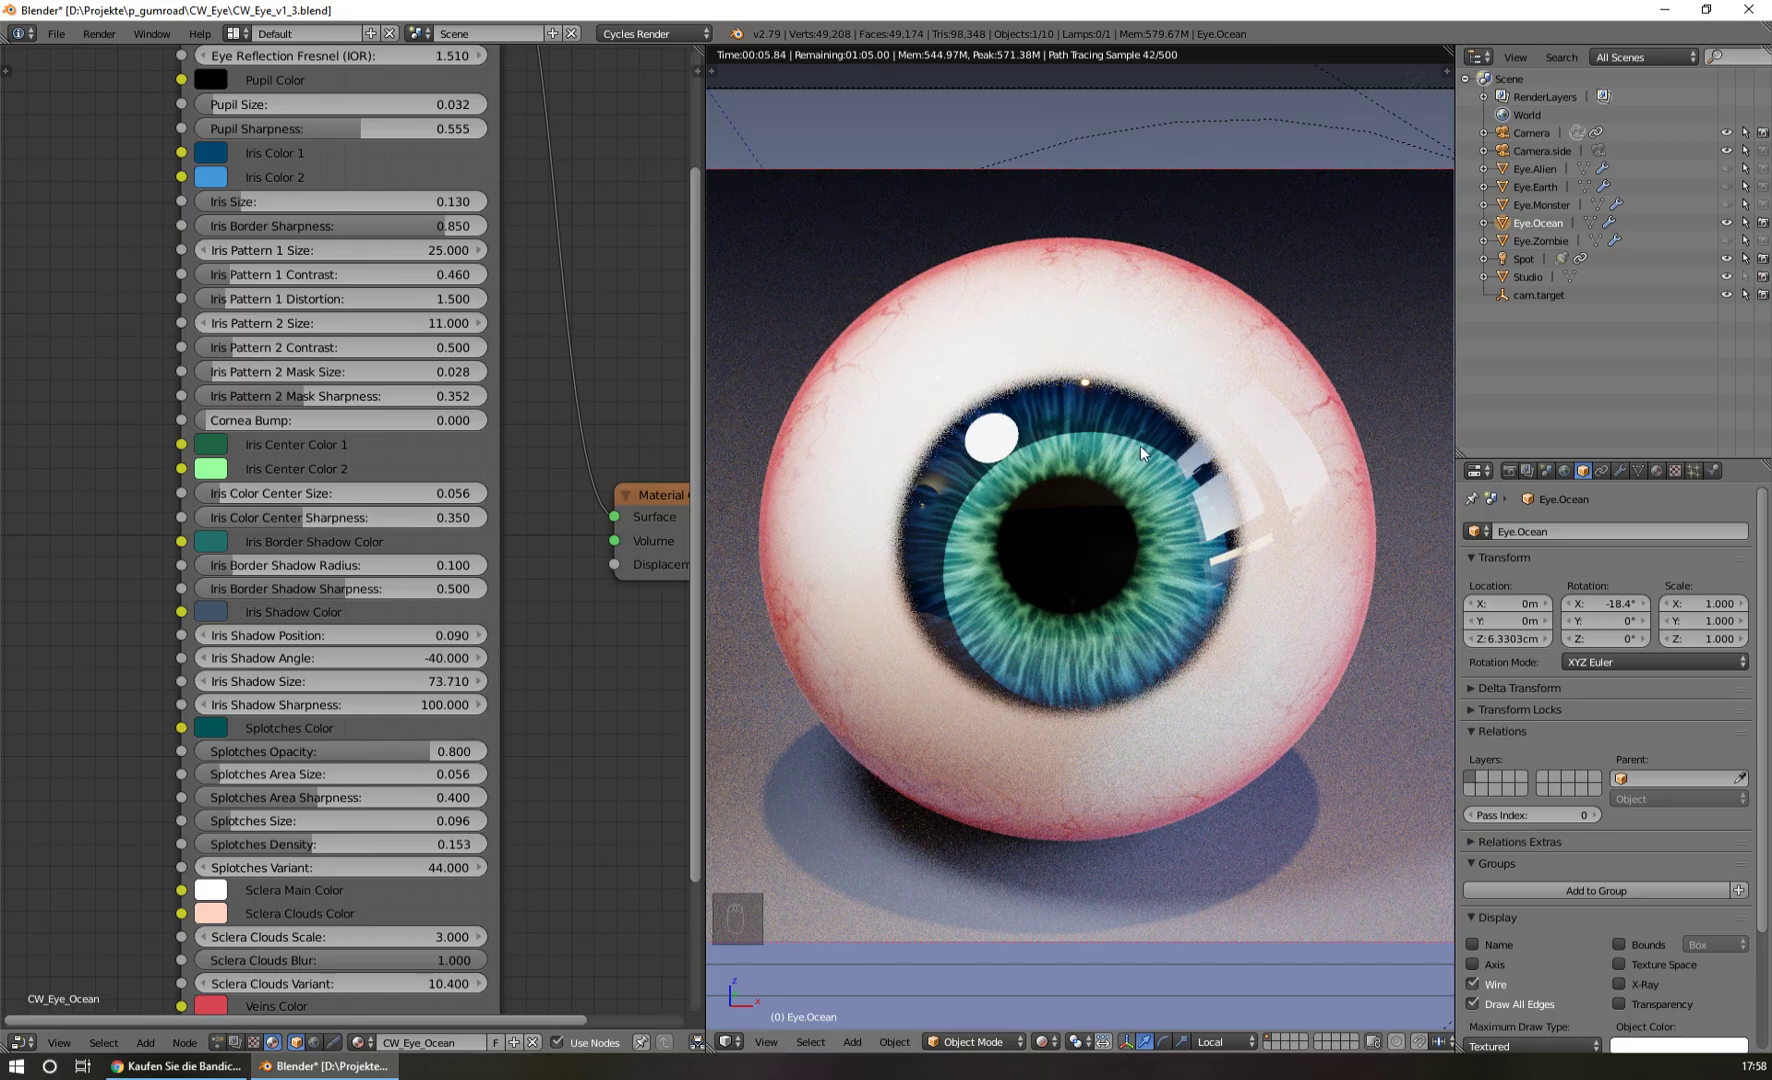
# Draw a Ctrl+B render border framing the iris, redrawn after zooming out, and nudge Iris Shadow Sharpness.
pyautogui.hotkey('ctrl', 'b')
pyautogui.moveTo(877, 342); pyautogui.dragTo(1228, 600)
pyautogui.moveTo(1347, 810); pyautogui.dragTo(1299, 776)
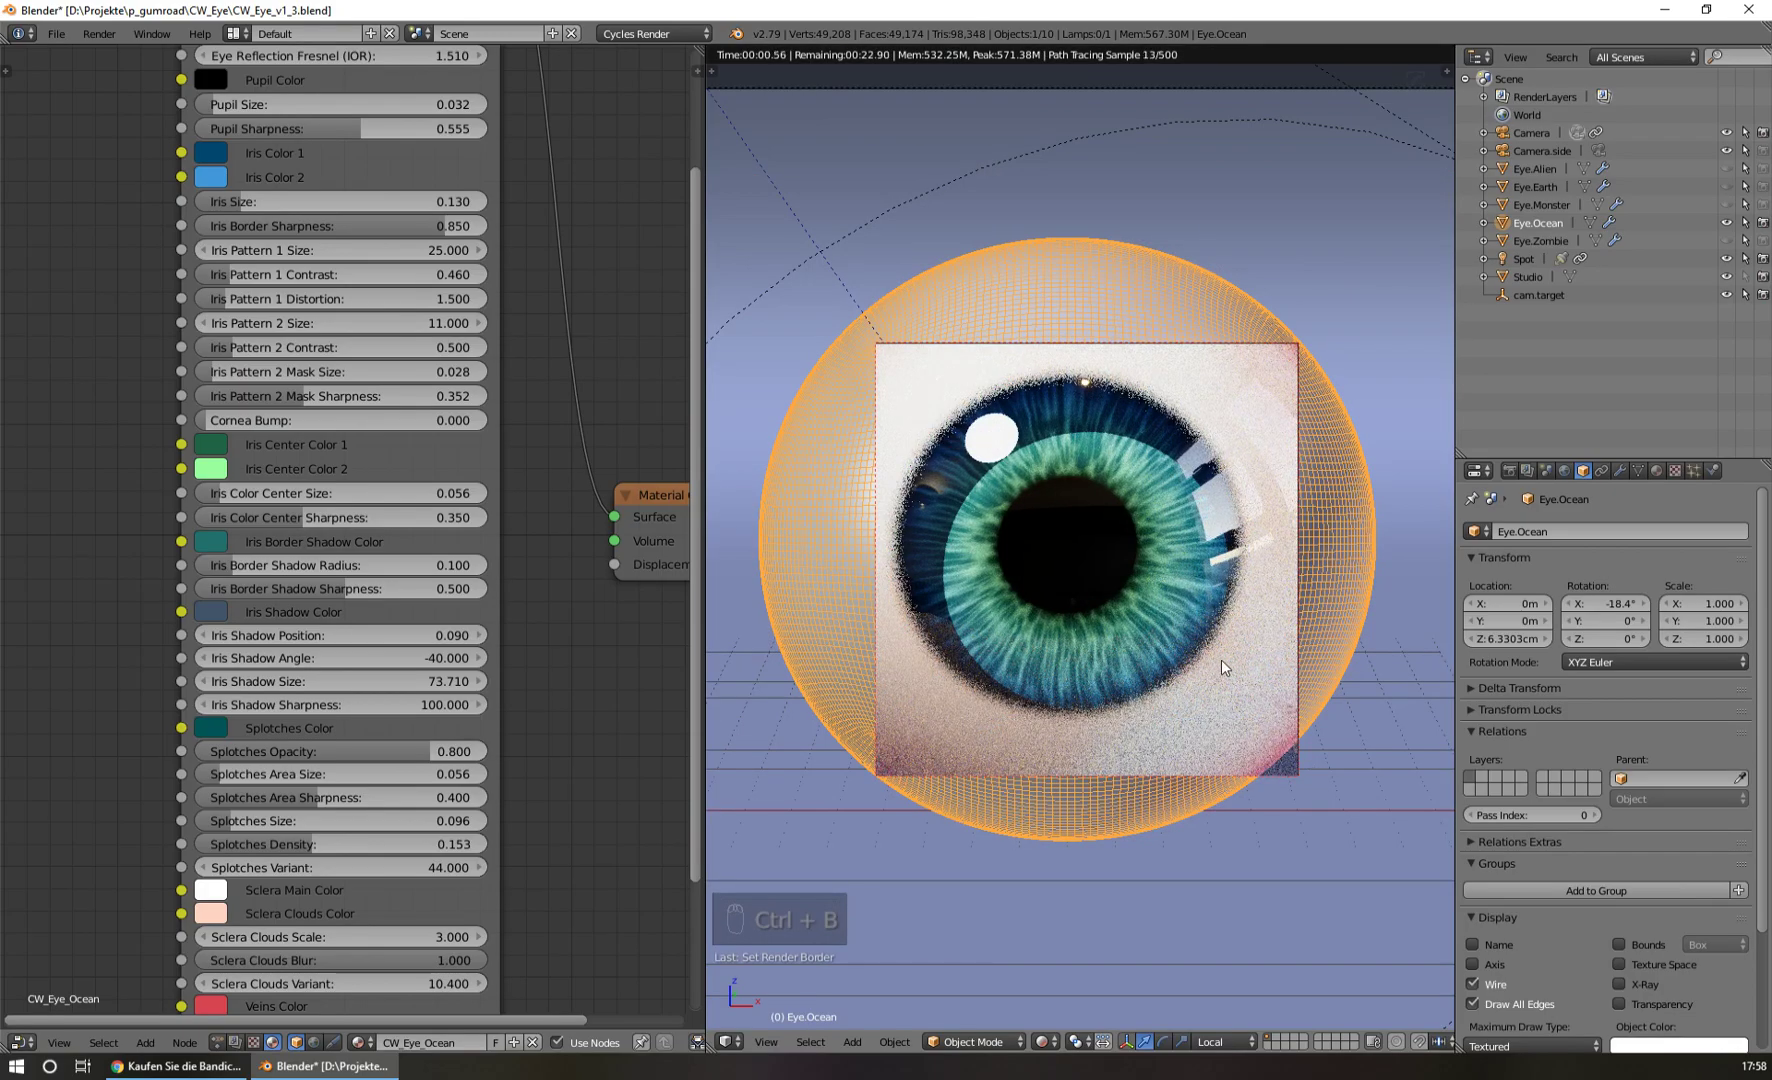
pyautogui.scroll(-1, 1200, 625)
pyautogui.hotkey('ctrl', 'b')
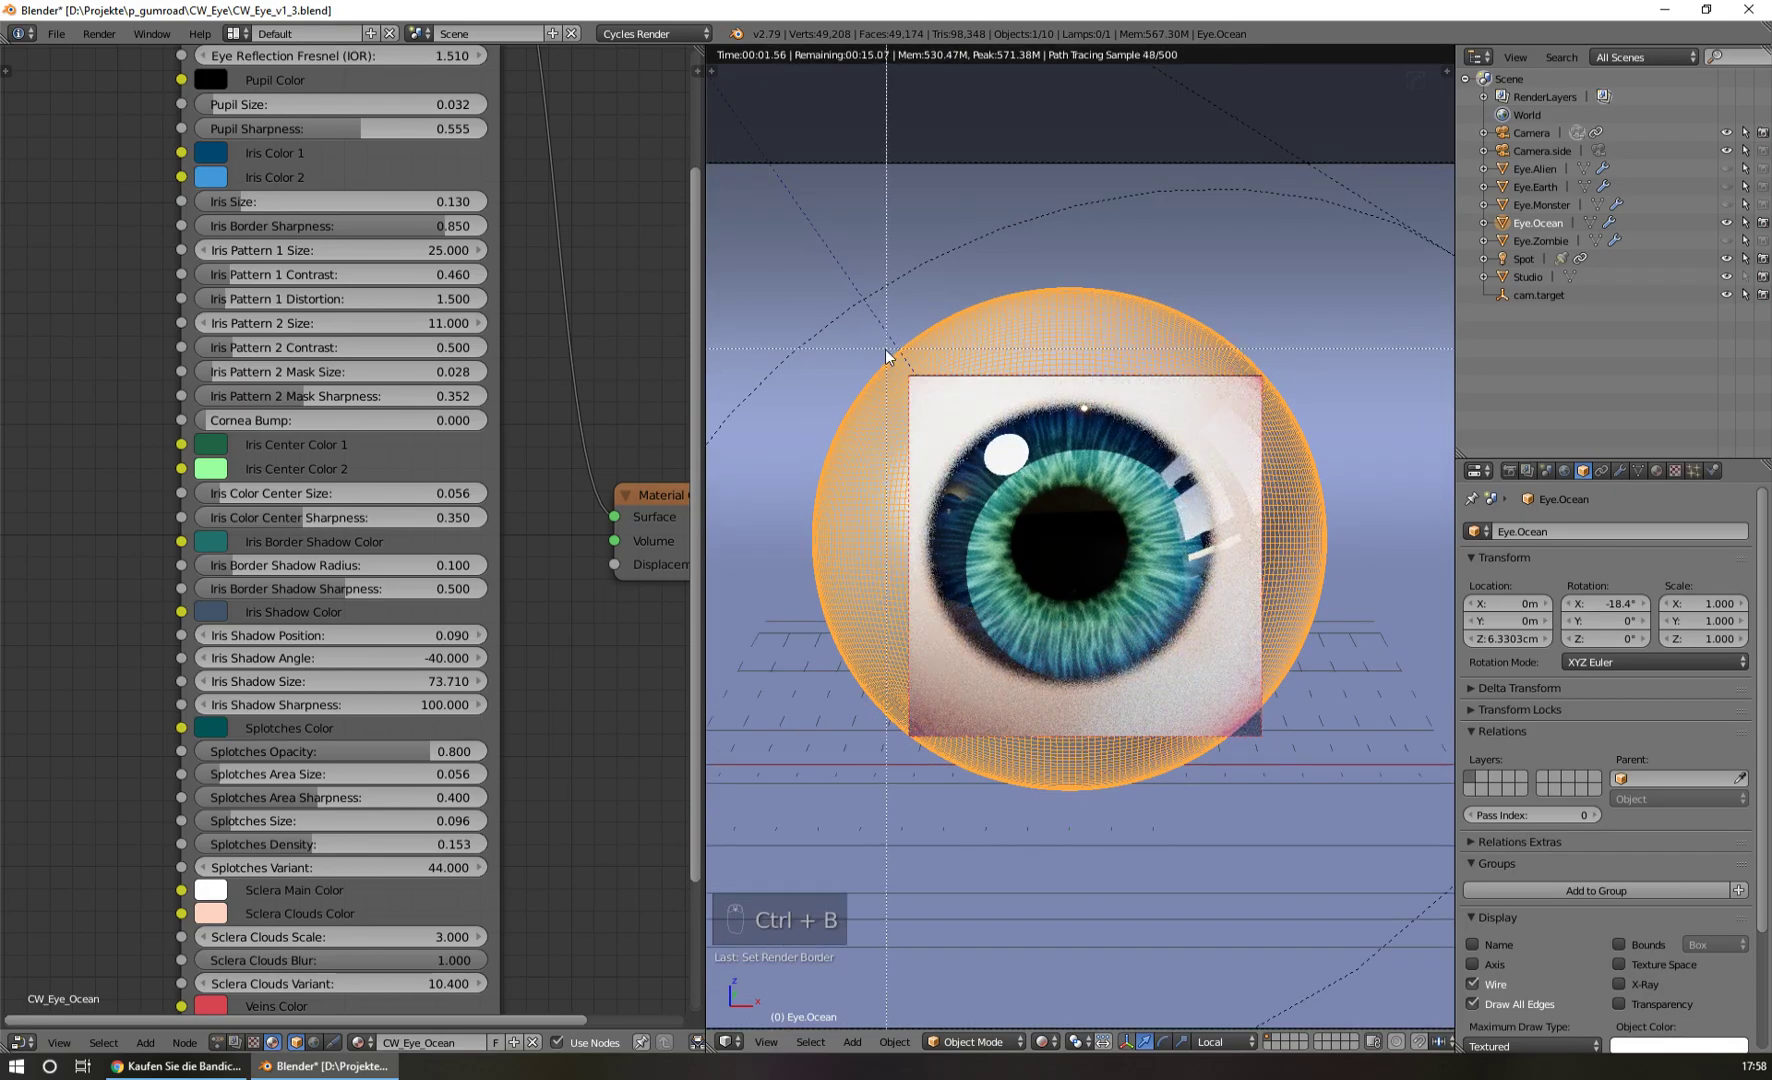
pyautogui.moveTo(877, 342); pyautogui.dragTo(1275, 749)
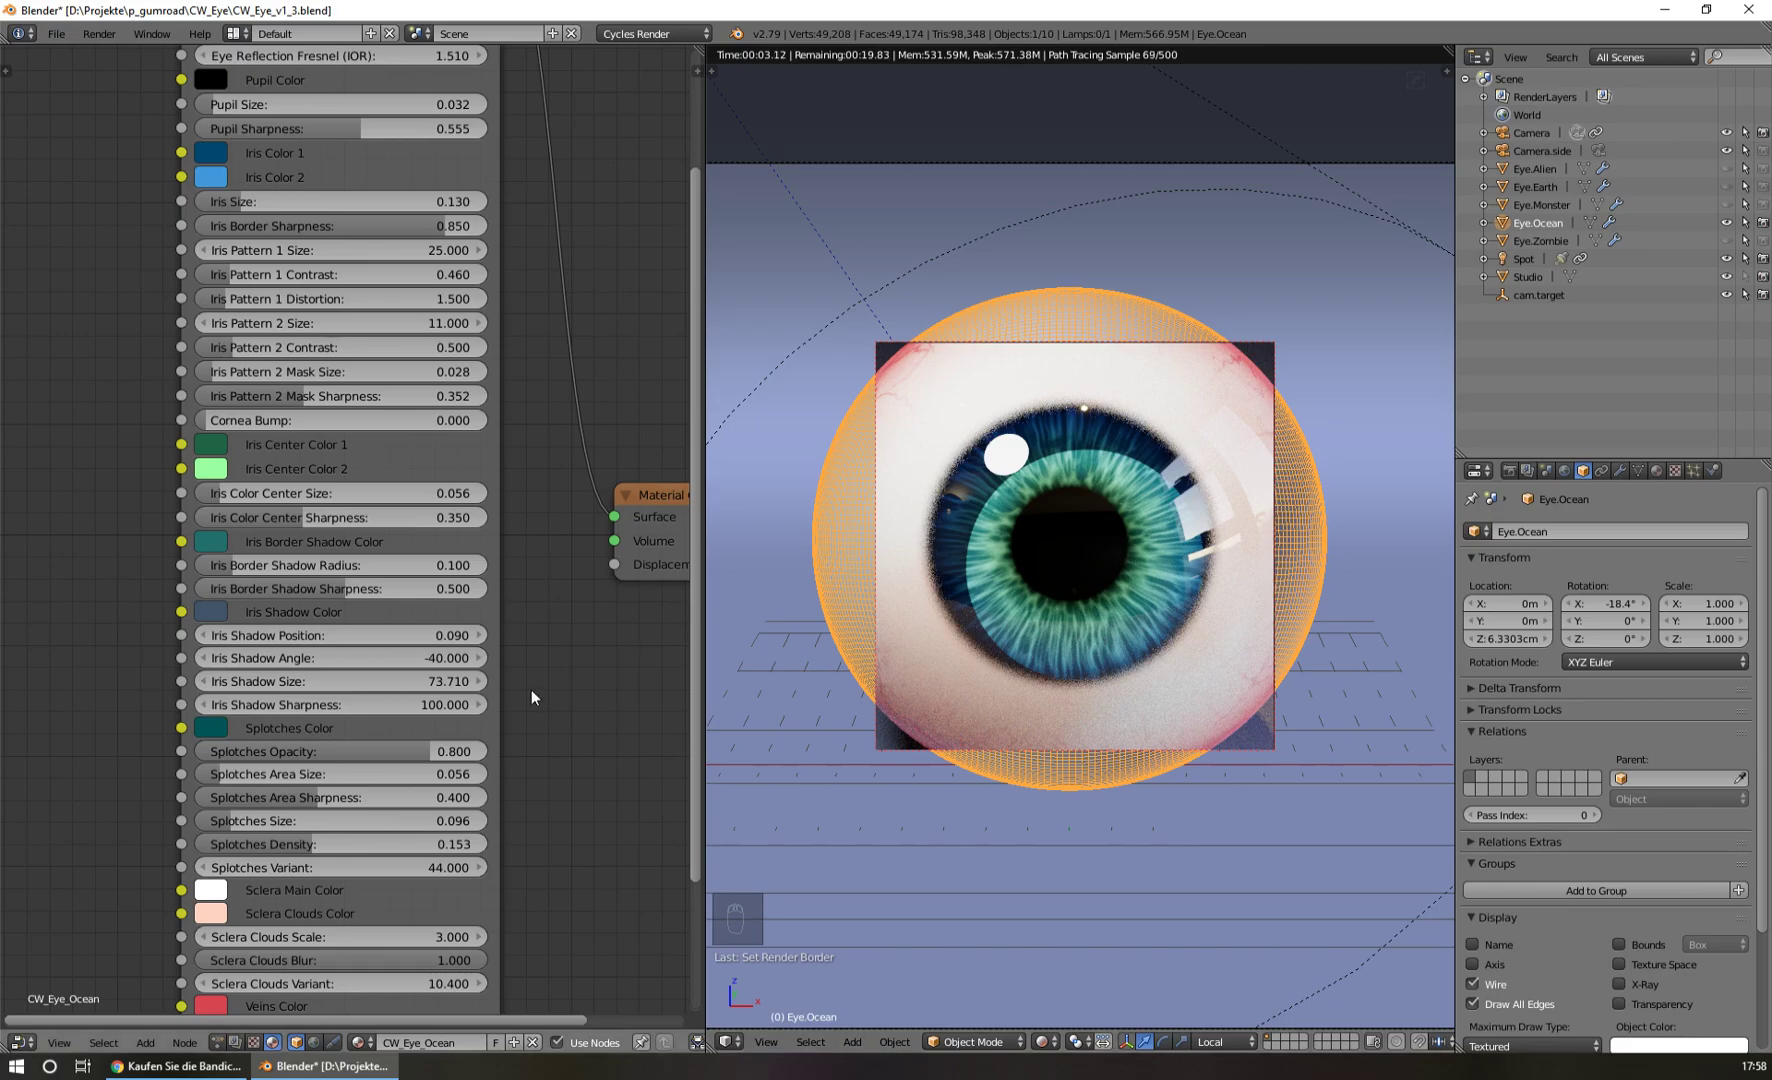
pyautogui.moveTo(388, 706)
pyautogui.mouseDown()
pyautogui.moveTo(338, 706)
pyautogui.moveTo(390, 706)
pyautogui.mouseUp()
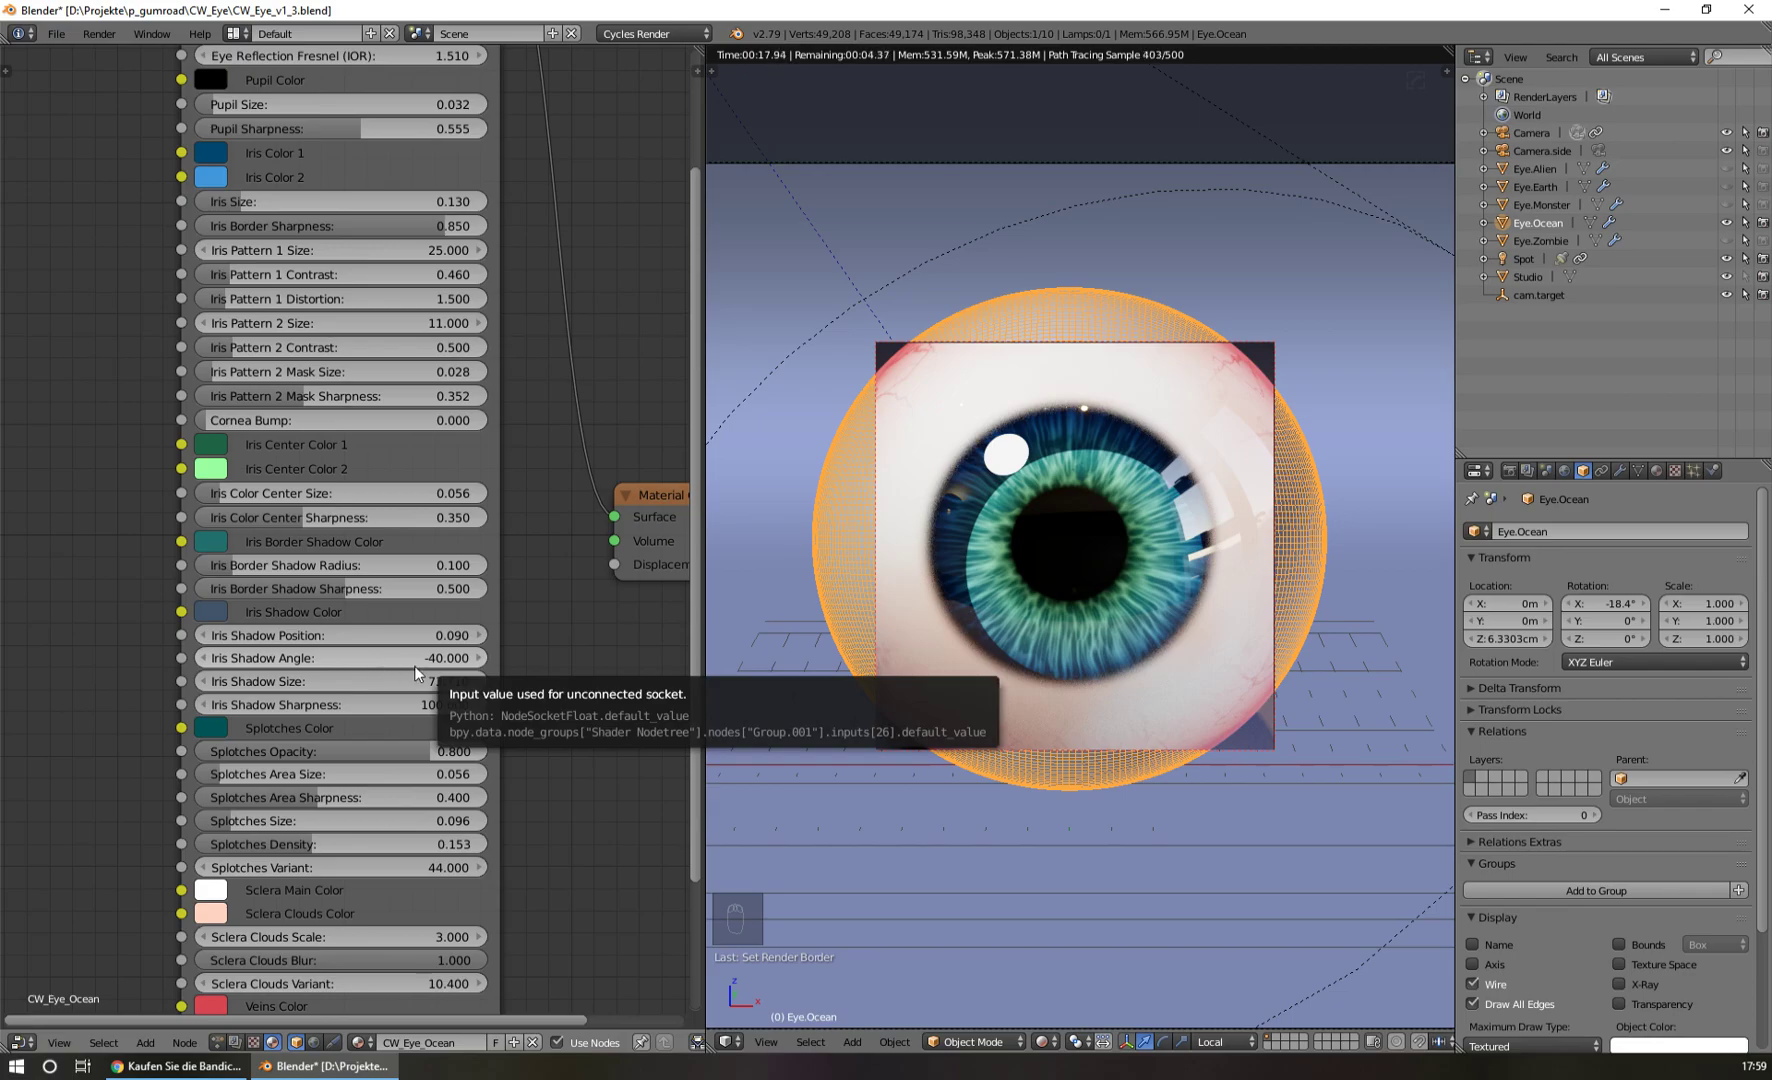
# Set Iris Shadow Angle to 0, previewing and cancelling a sweep of the shadow's rotation.
pyautogui.click(316, 659)
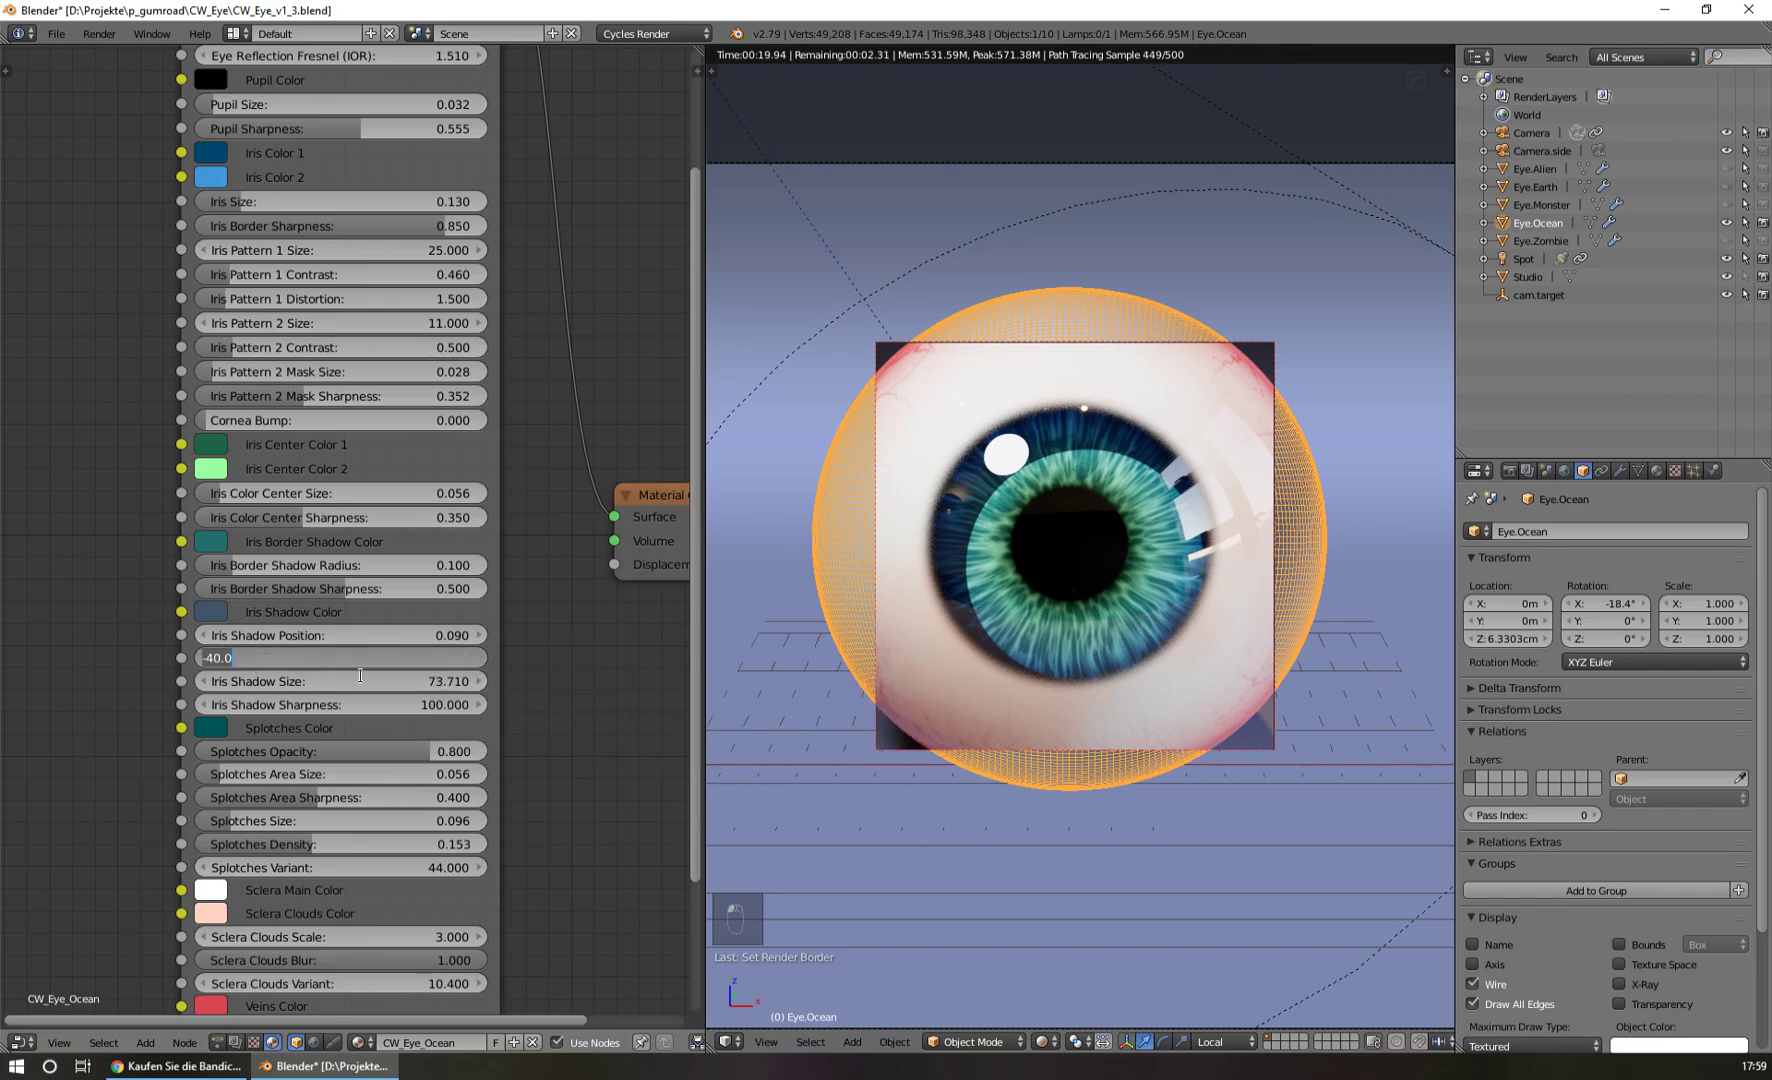
pyautogui.write('0')
pyautogui.press('Return')
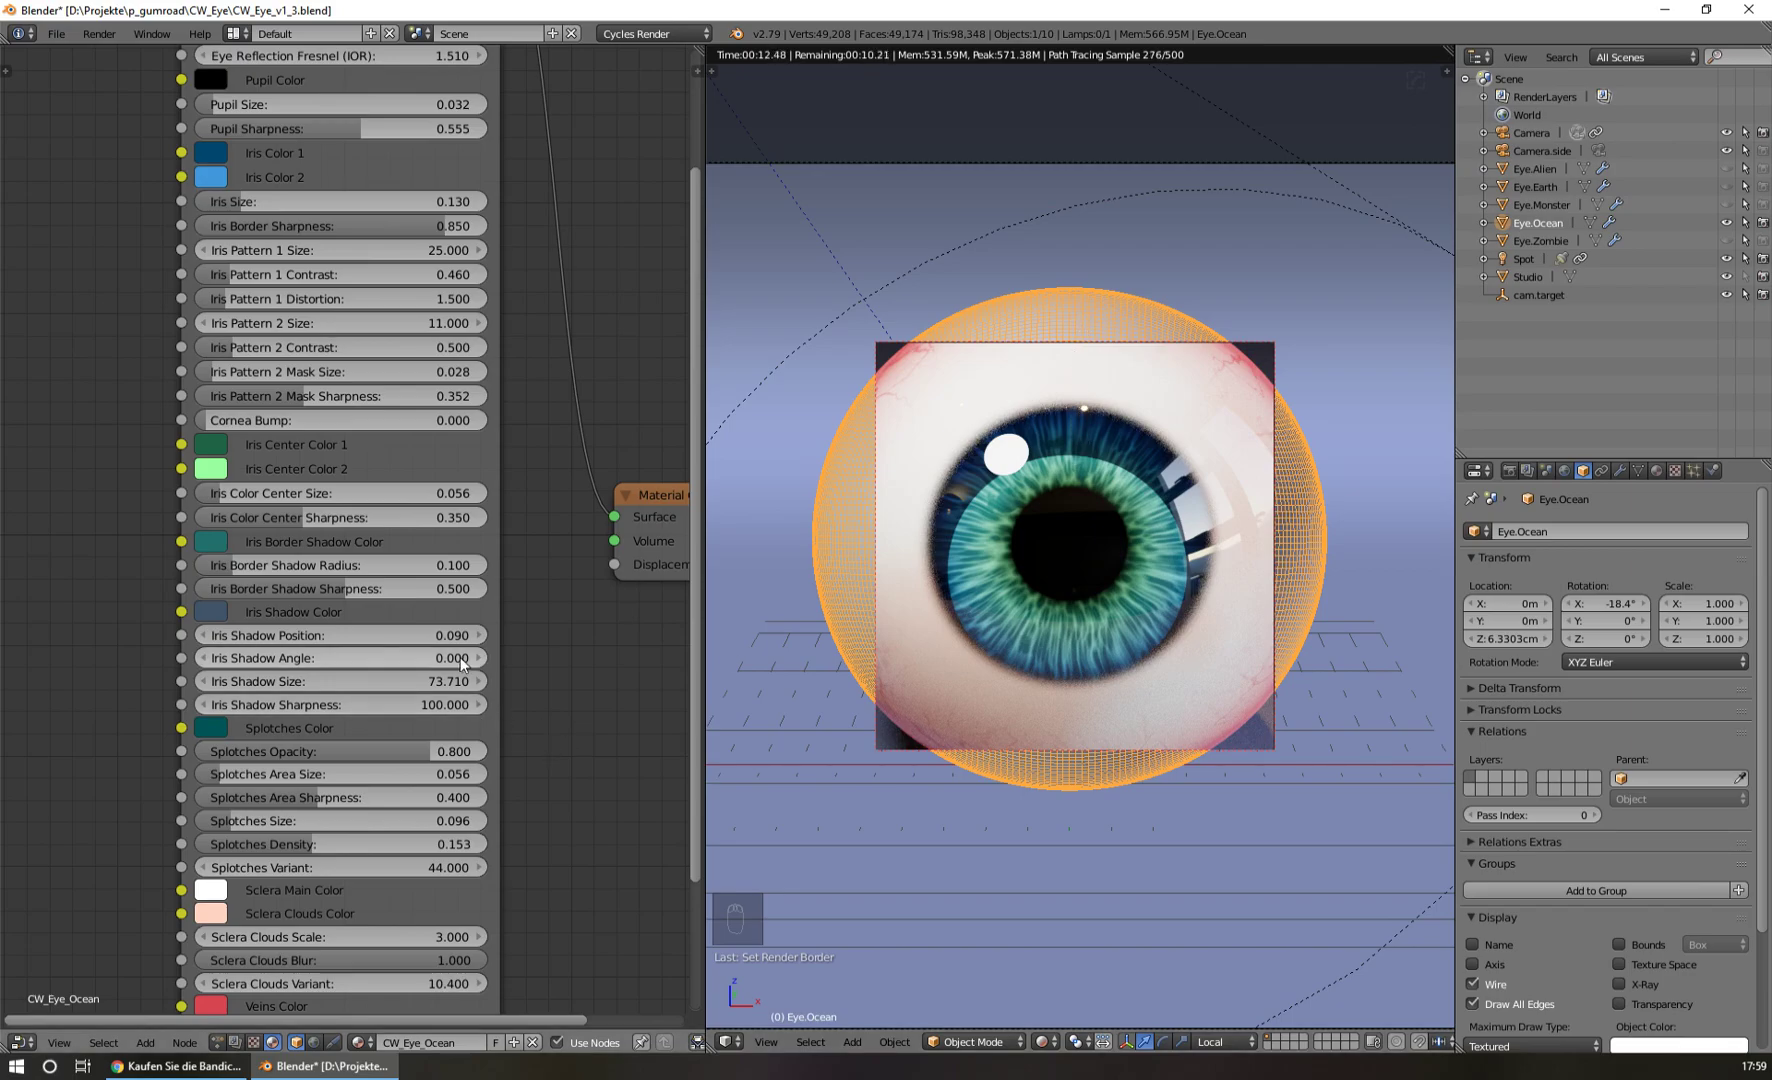
pyautogui.moveTo(434, 667)
pyautogui.mouseDown()
pyautogui.moveTo(1022, 667)
pyautogui.moveTo(428, 658)
pyautogui.mouseUp()
pyautogui.press('BackSpace')
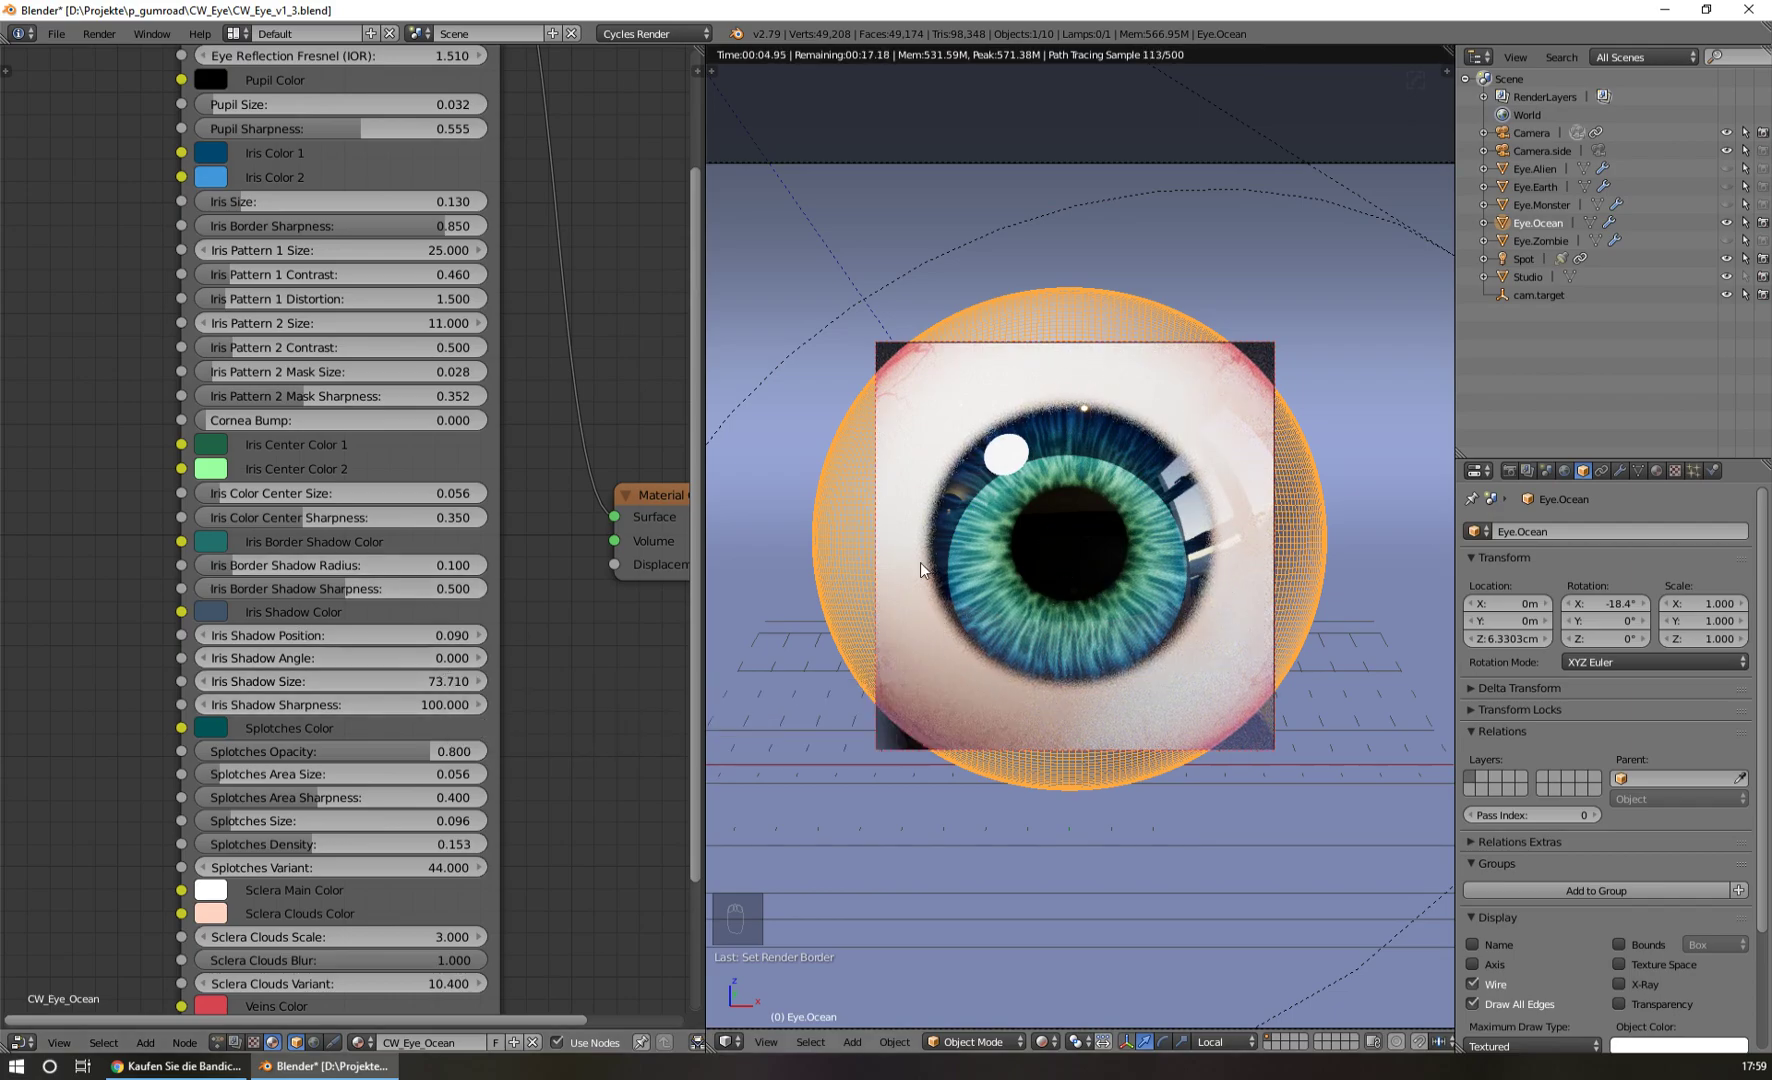
# Try an Iris Shadow Angle of 45, return it to 0, and reset Iris Shadow Position to 0.
pyautogui.click(462, 658)
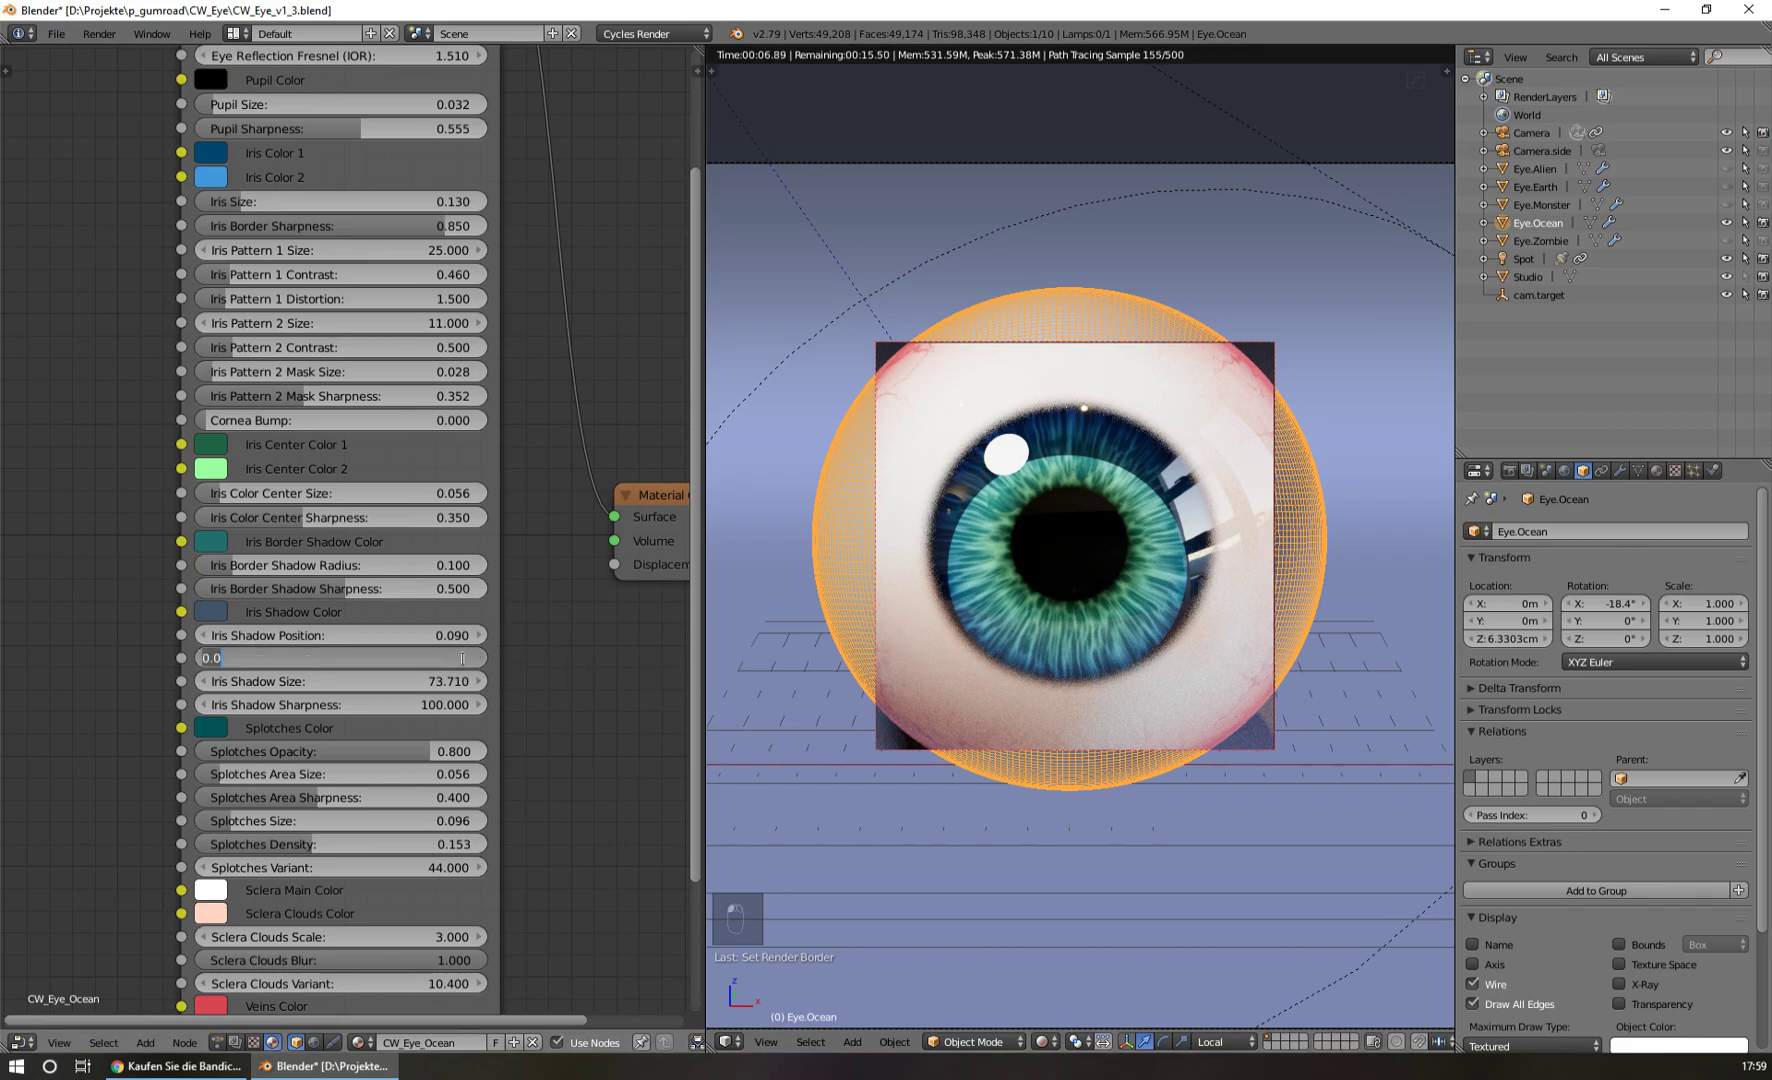
pyautogui.write('45')
pyautogui.press('Return')
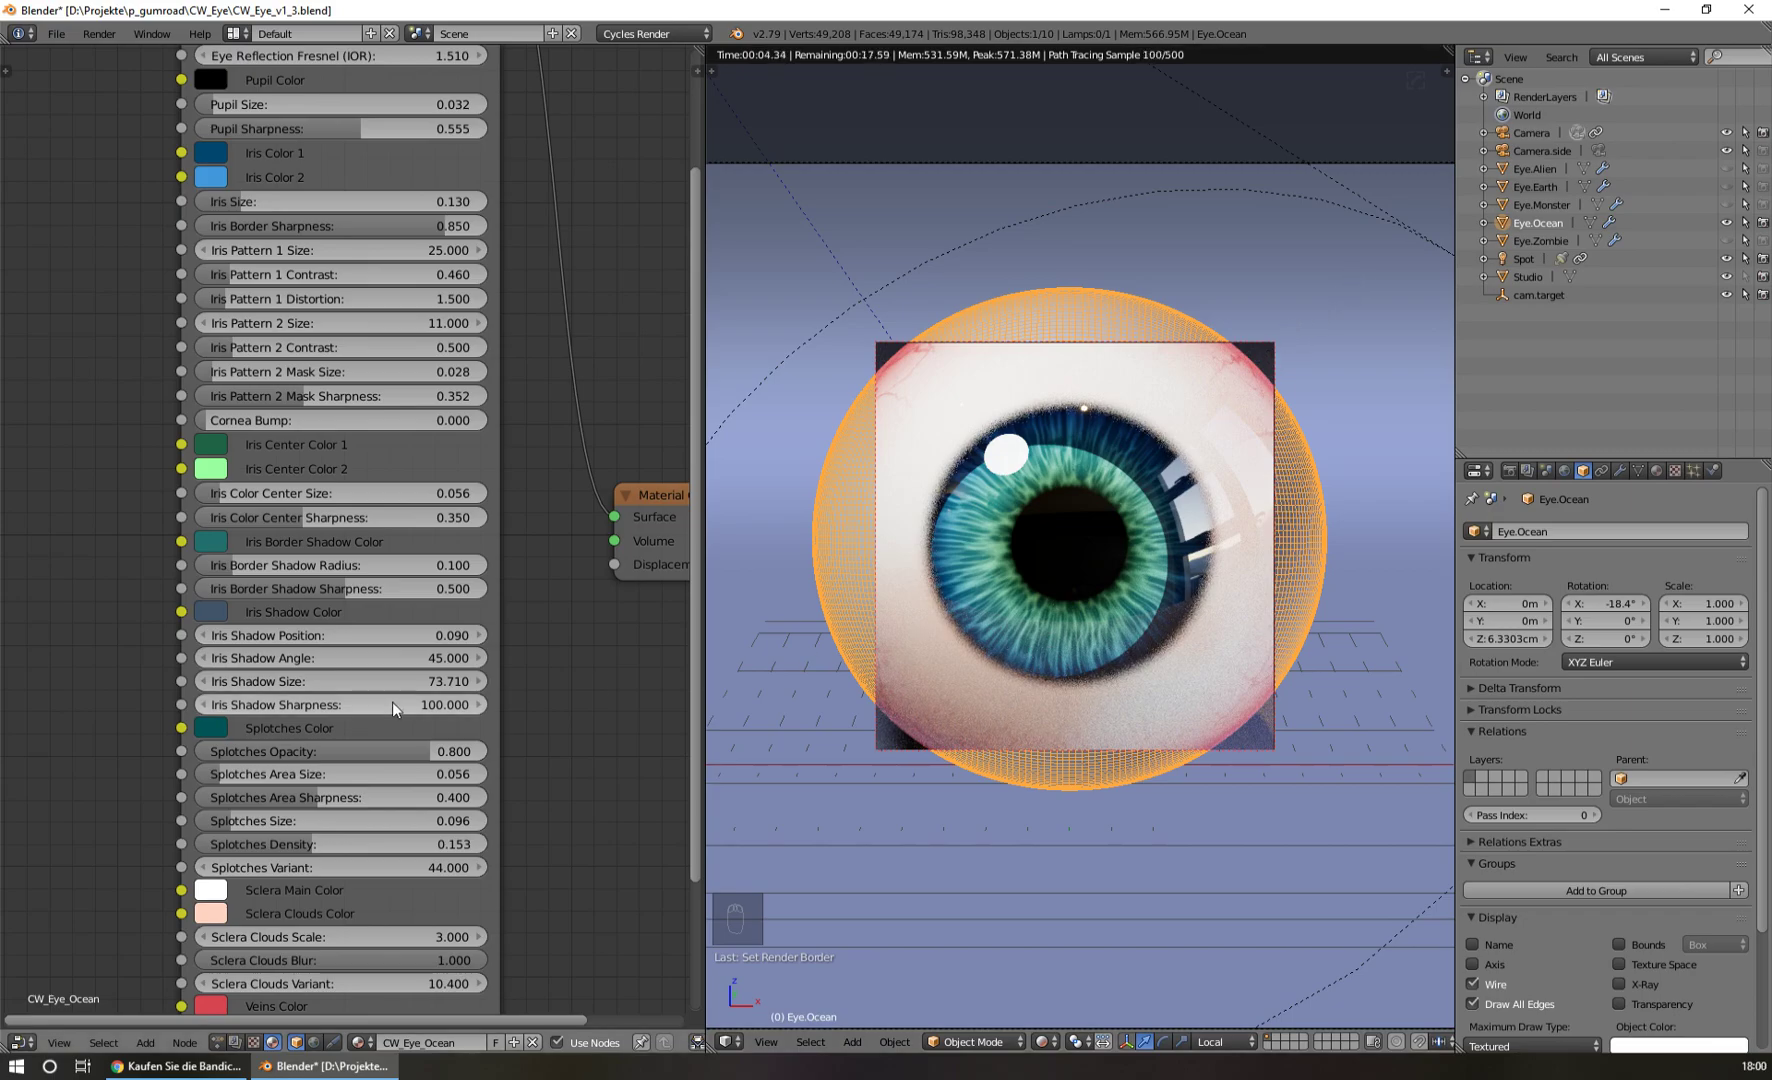
pyautogui.click(423, 660)
pyautogui.write('0')
pyautogui.press('Return')
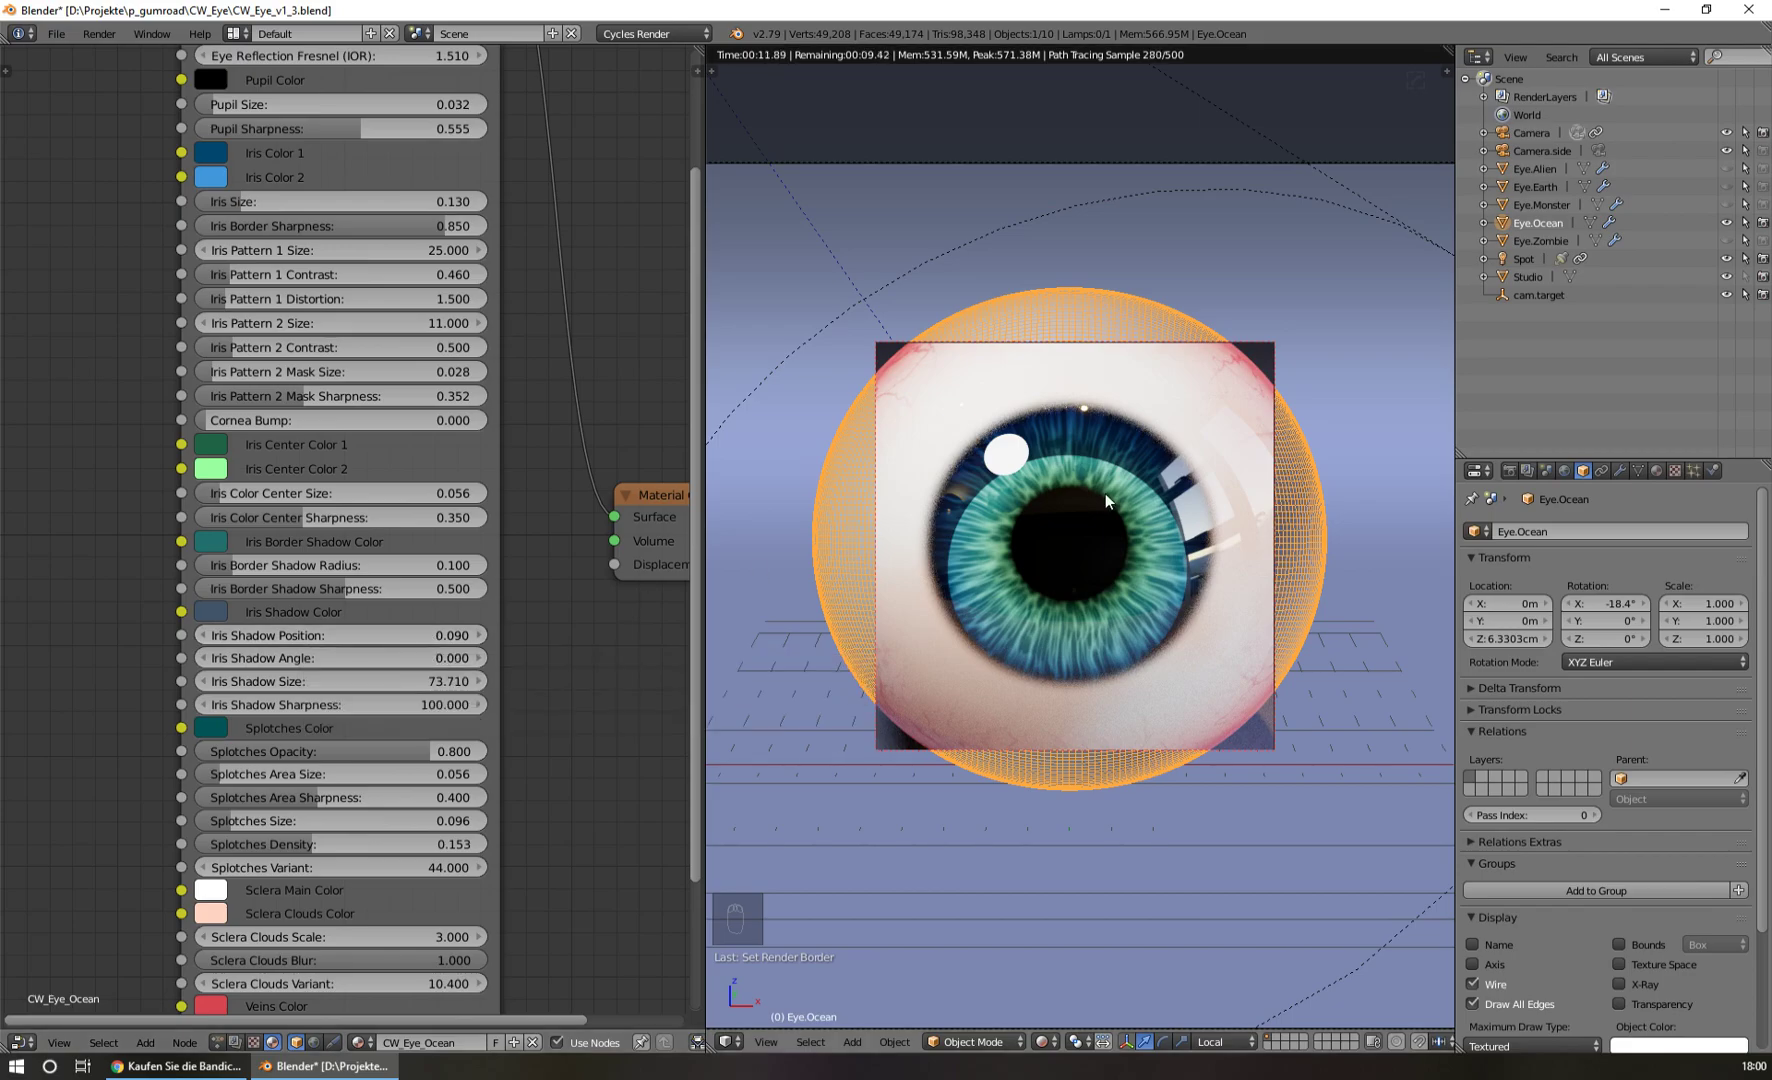
pyautogui.press('BackSpace')
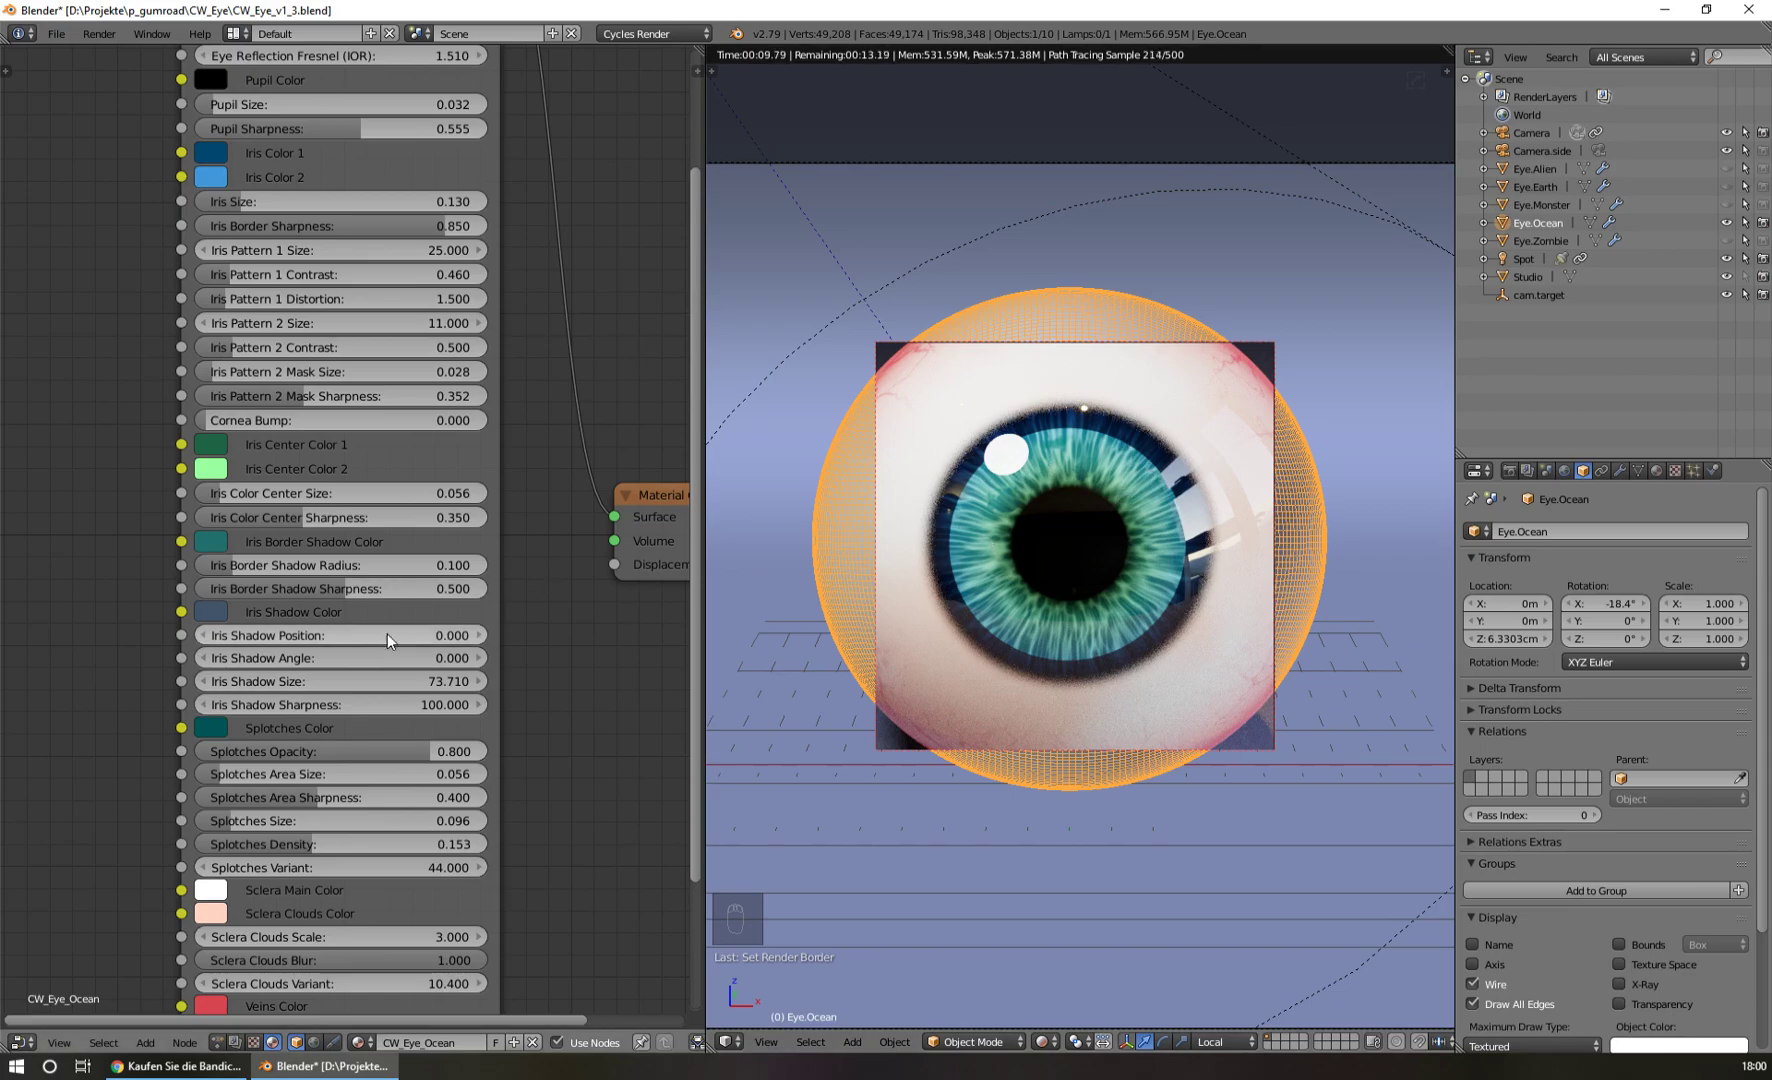
pyautogui.moveTo(390, 635)
pyautogui.mouseDown()
pyautogui.moveTo(438, 635)
pyautogui.moveTo(388, 638)
pyautogui.mouseUp()
pyautogui.click(431, 660)
pyautogui.write('90')
pyautogui.press('Return')
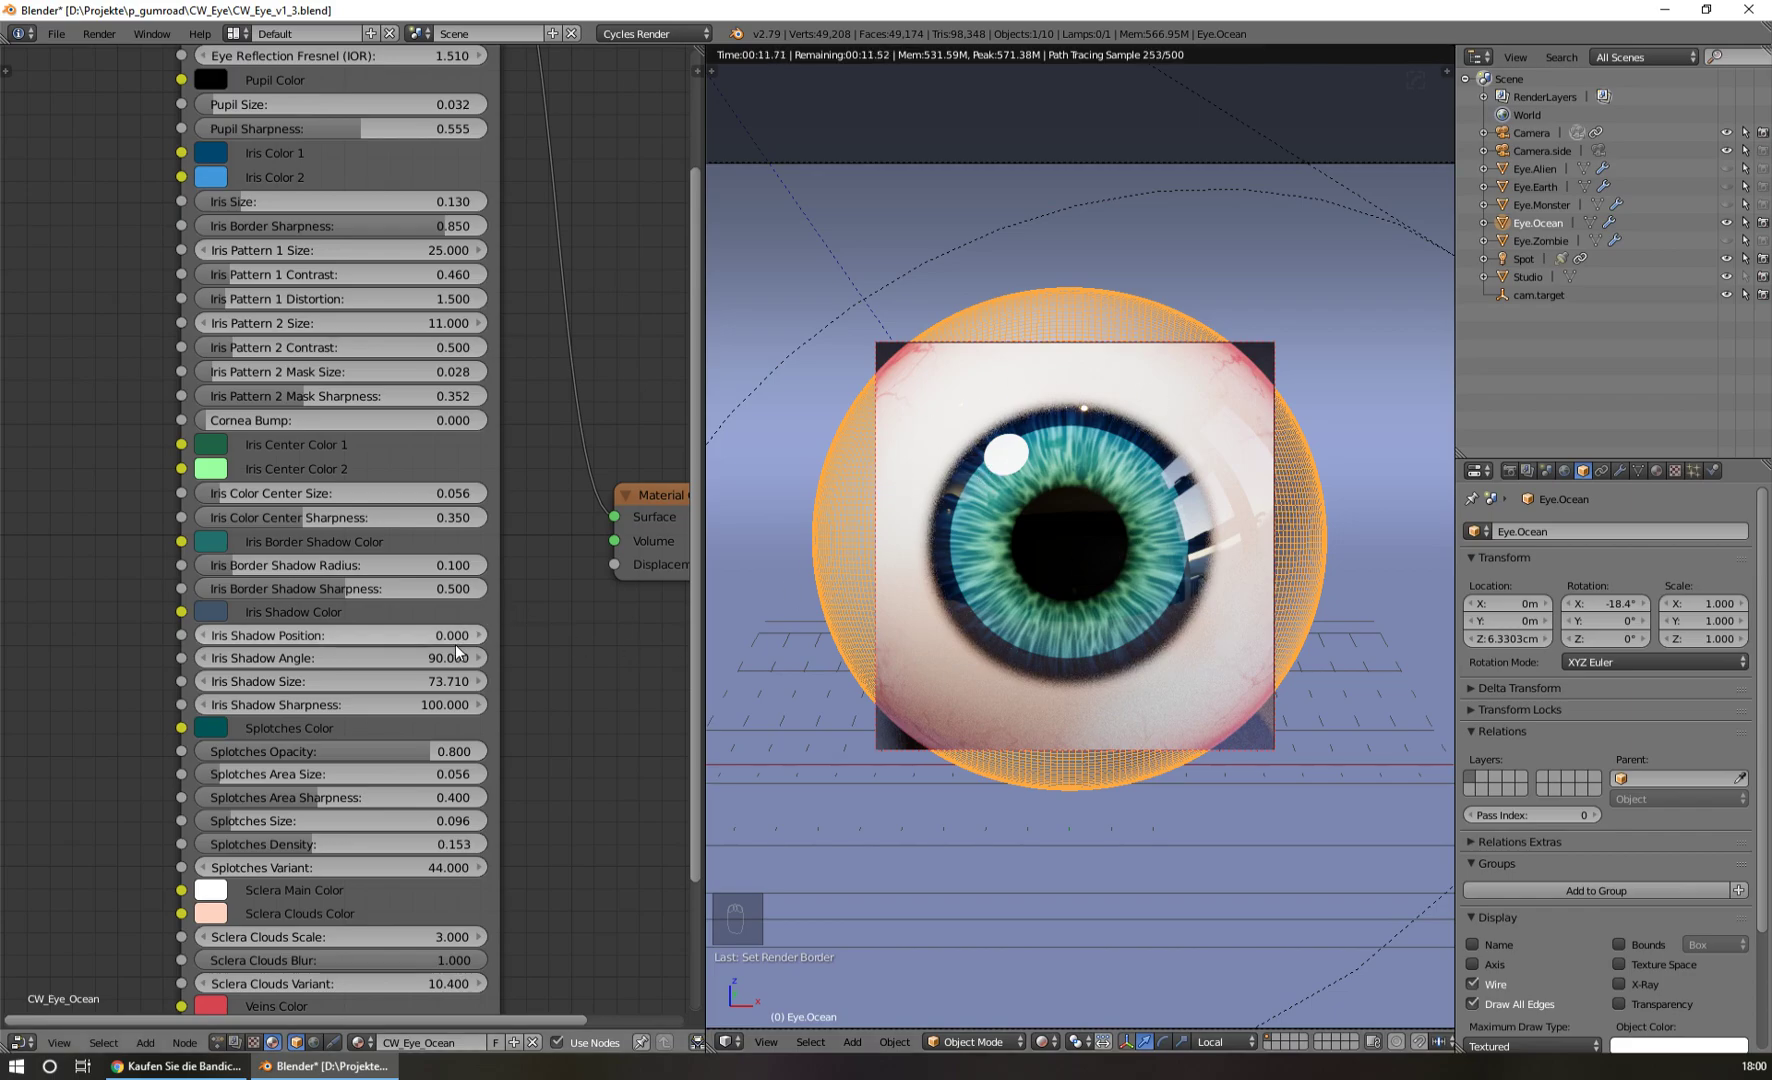
pyautogui.moveTo(367, 633); pyautogui.dragTo(442, 633)
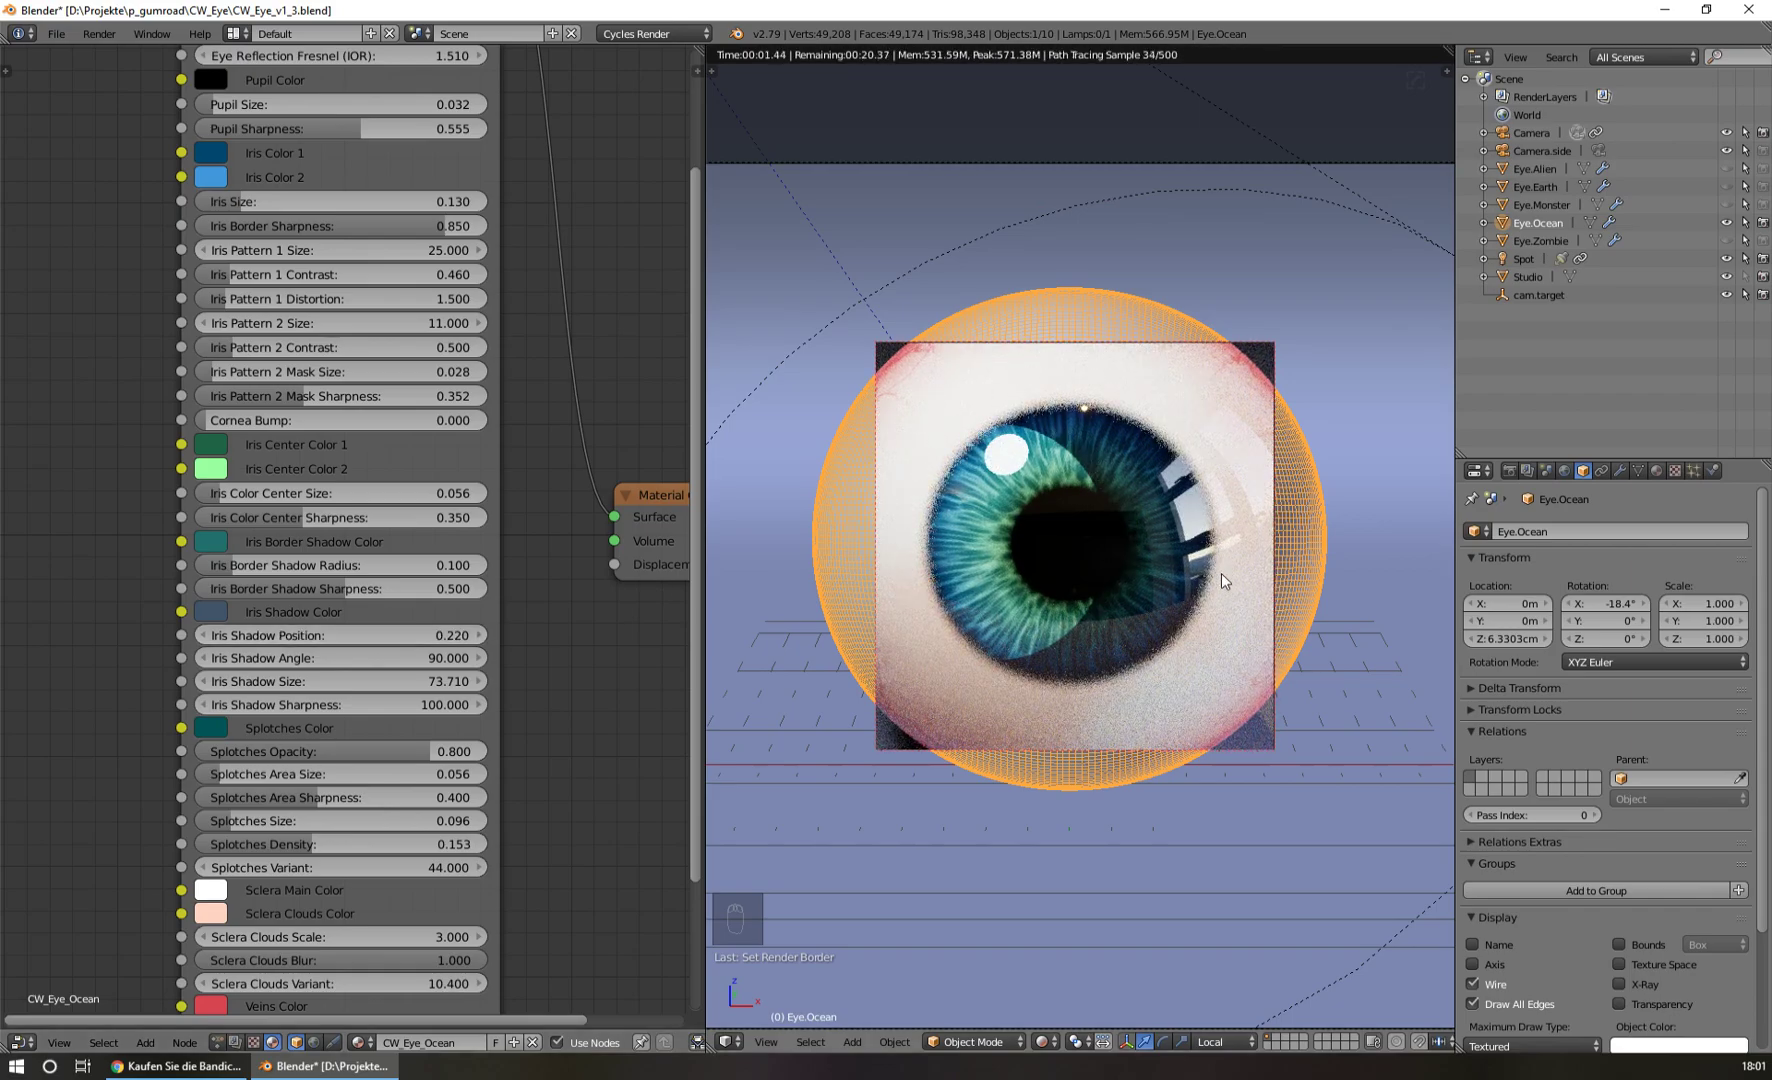
pyautogui.moveTo(392, 658); pyautogui.dragTo(440, 635)
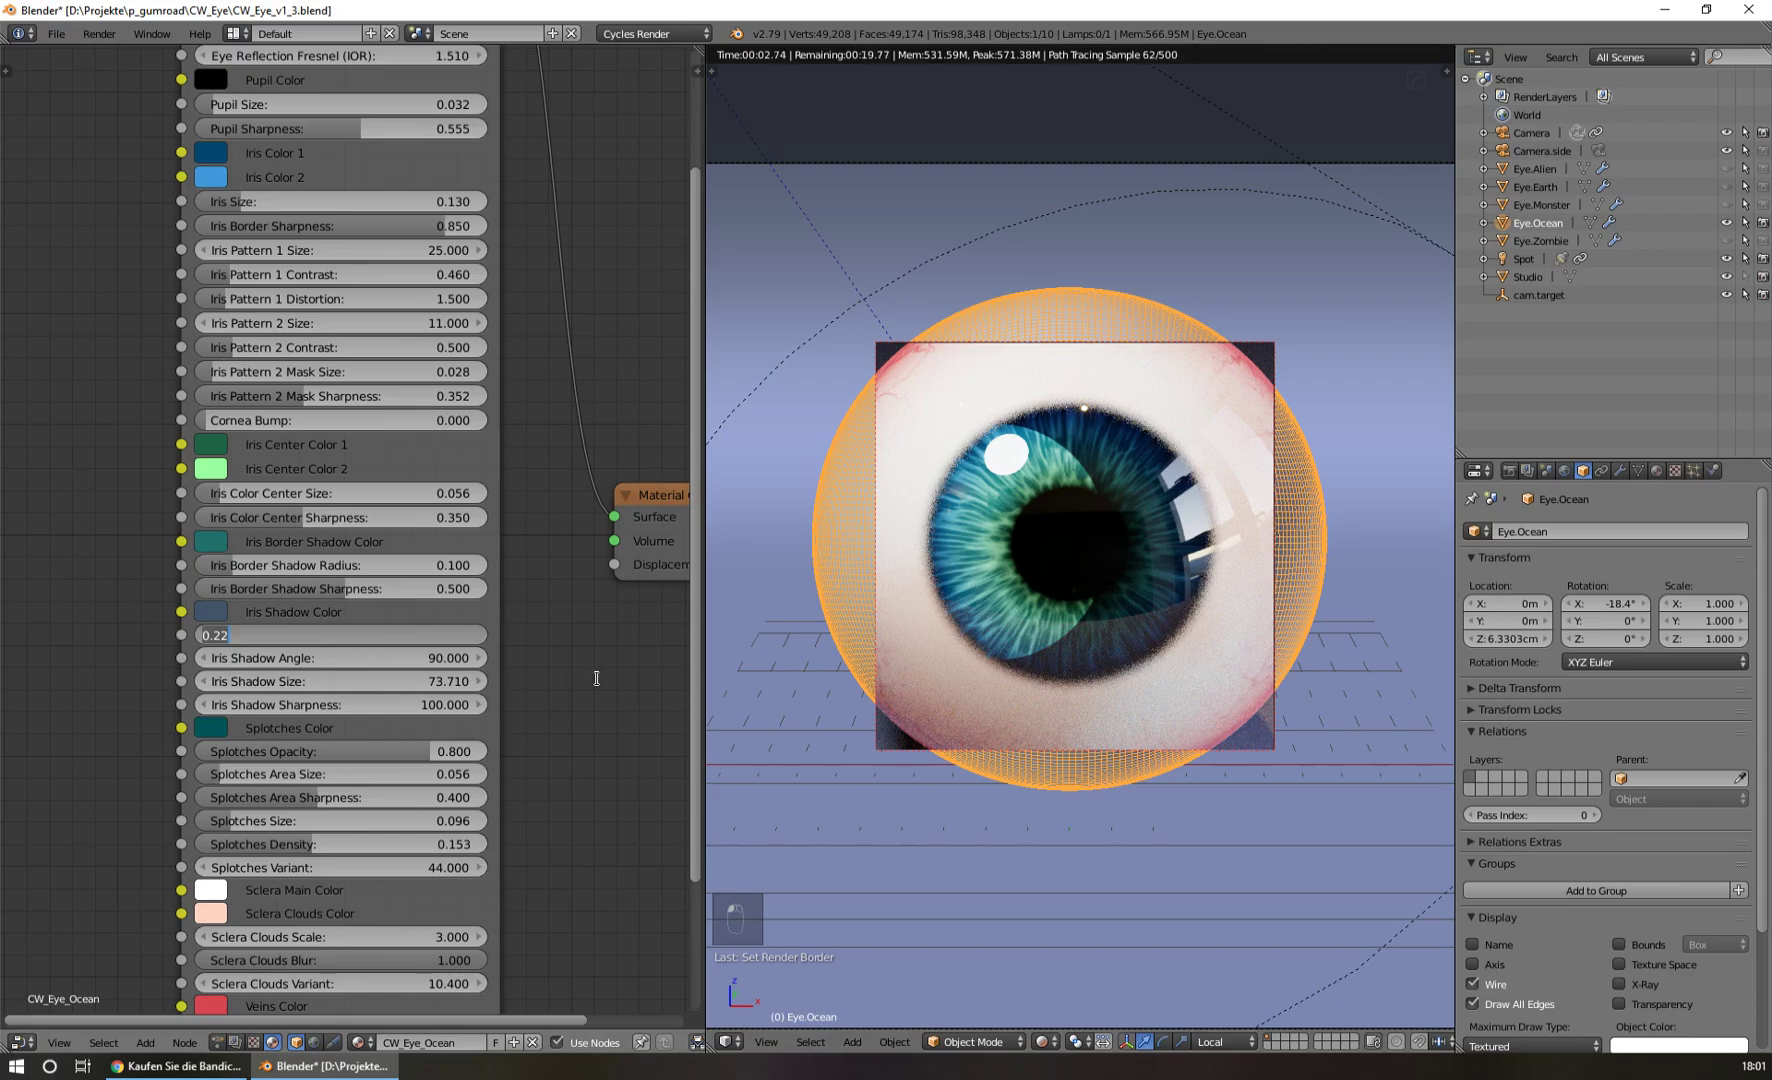
pyautogui.write('0')
pyautogui.press('Return')
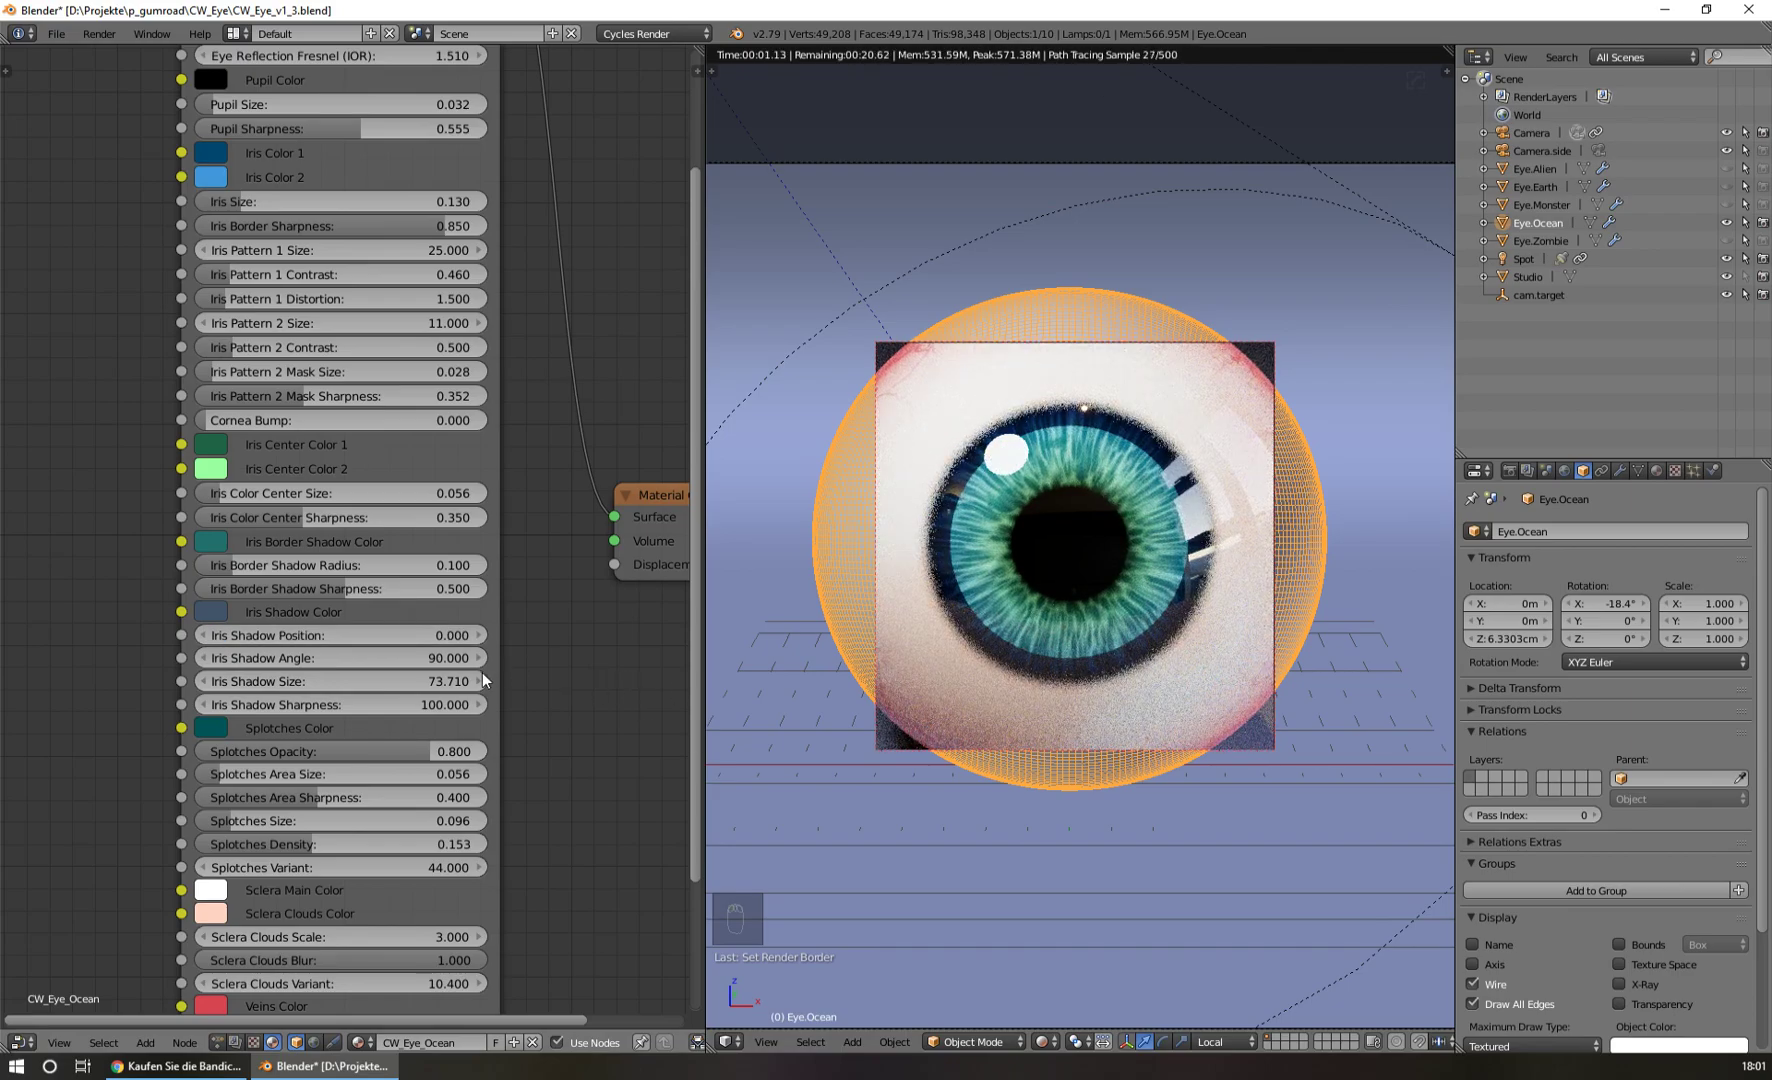
pyautogui.click(453, 658)
pyautogui.write('0')
pyautogui.press('Return')
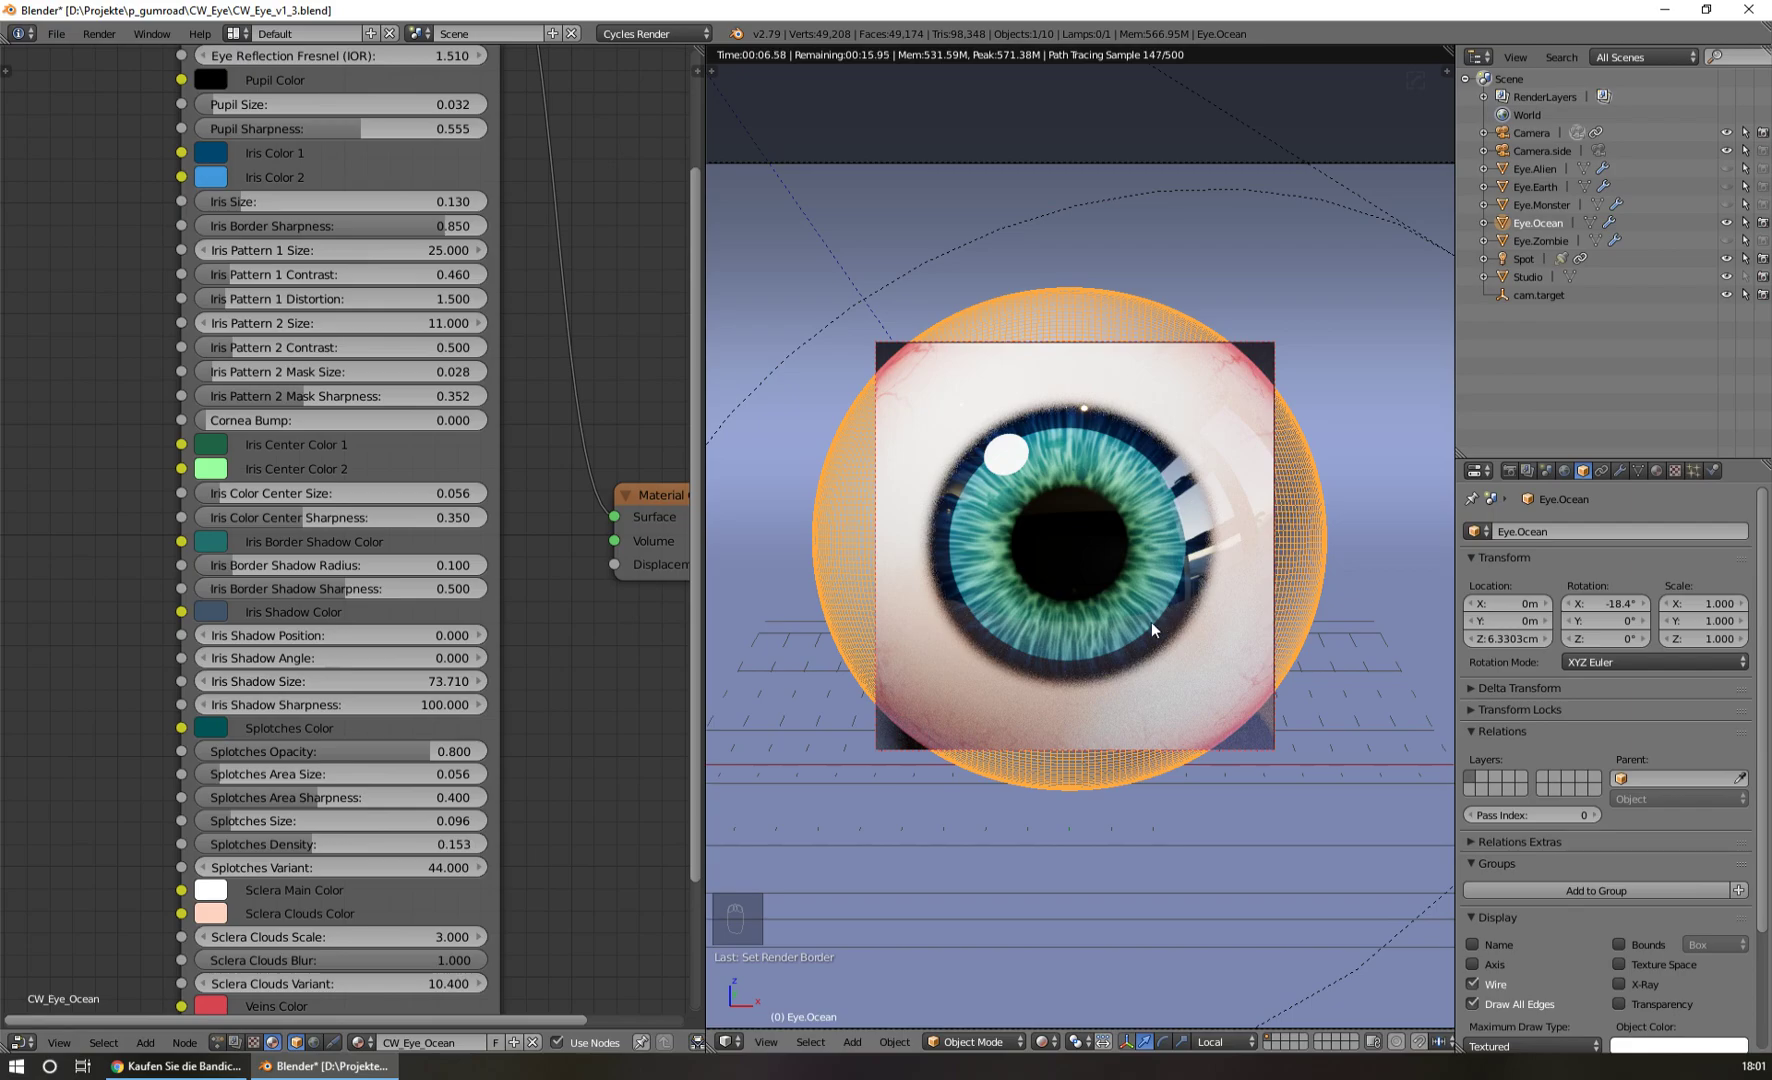
pyautogui.moveTo(439, 681)
pyautogui.mouseDown()
pyautogui.moveTo(335, 681)
pyautogui.moveTo(470, 681)
pyautogui.moveTo(444, 680)
pyautogui.mouseUp()
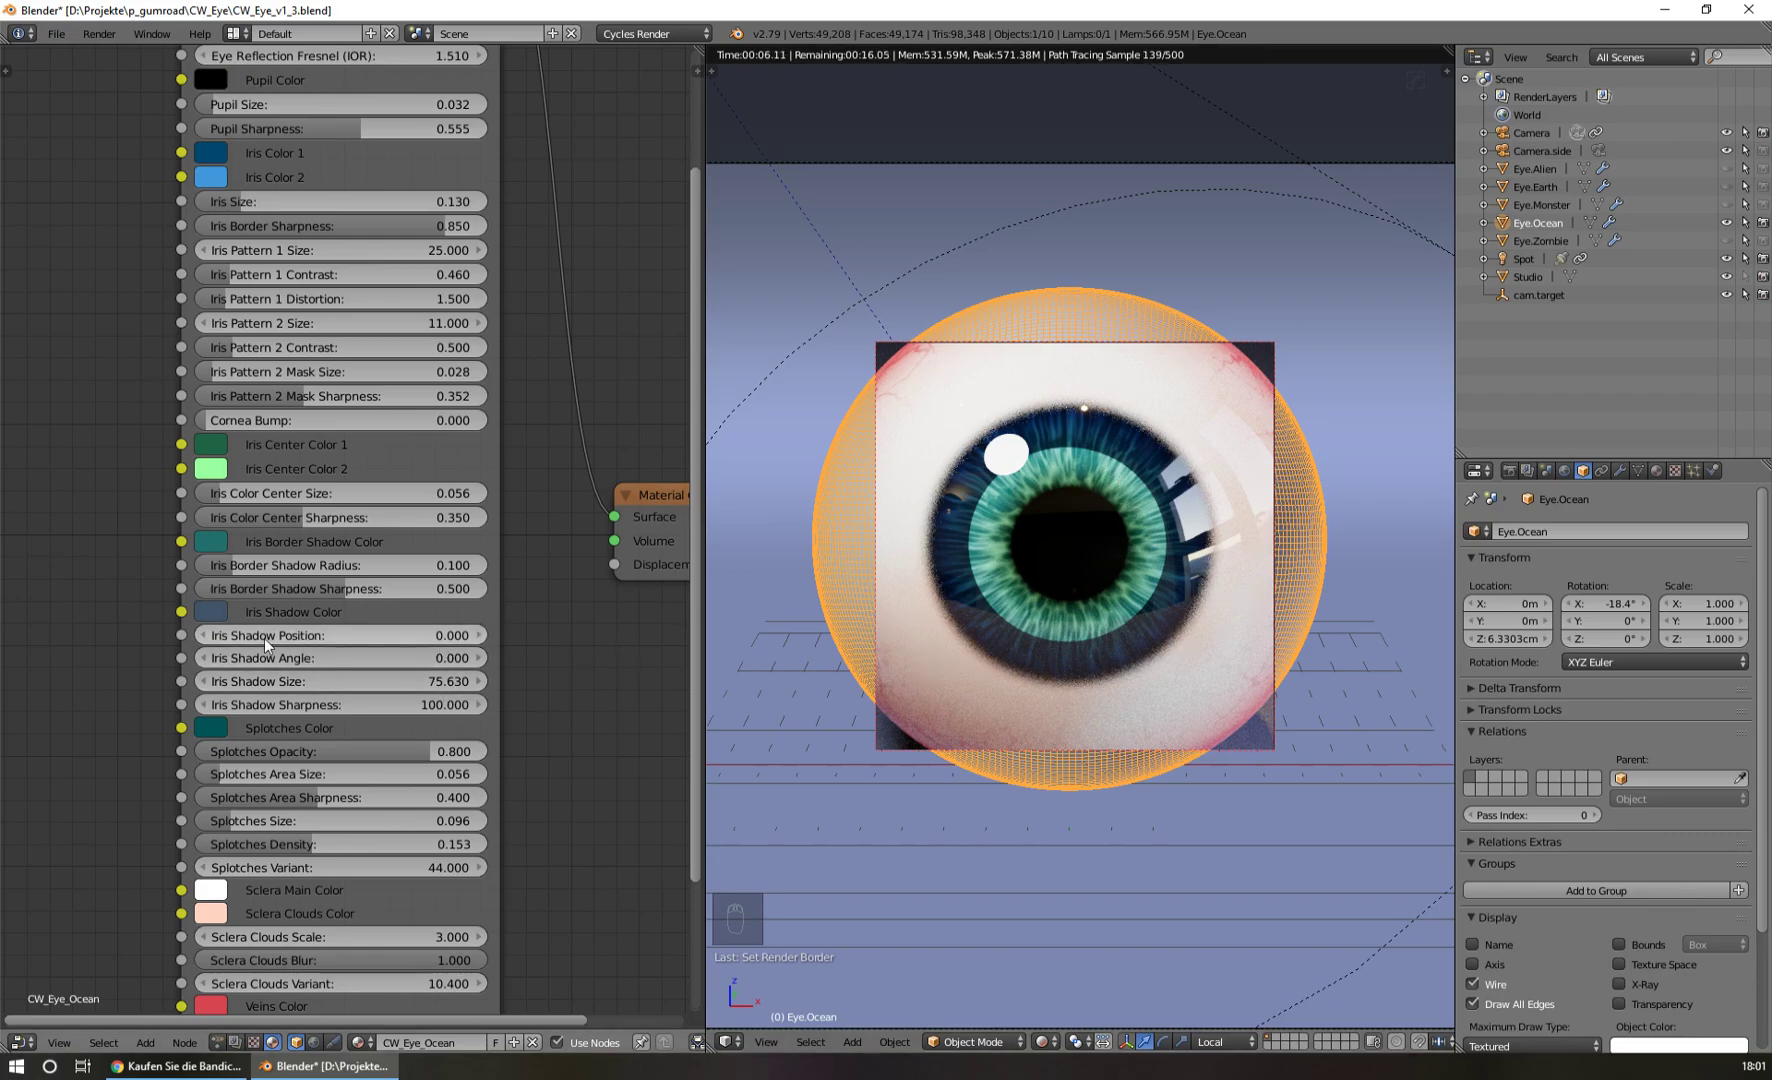
# Tune the iris shadow to Position 0.240, Size 69.330 and Sharpness 75.800.
pyautogui.moveTo(325, 634)
pyautogui.mouseDown()
pyautogui.moveTo(368, 634)
pyautogui.moveTo(341, 634)
pyautogui.mouseUp()
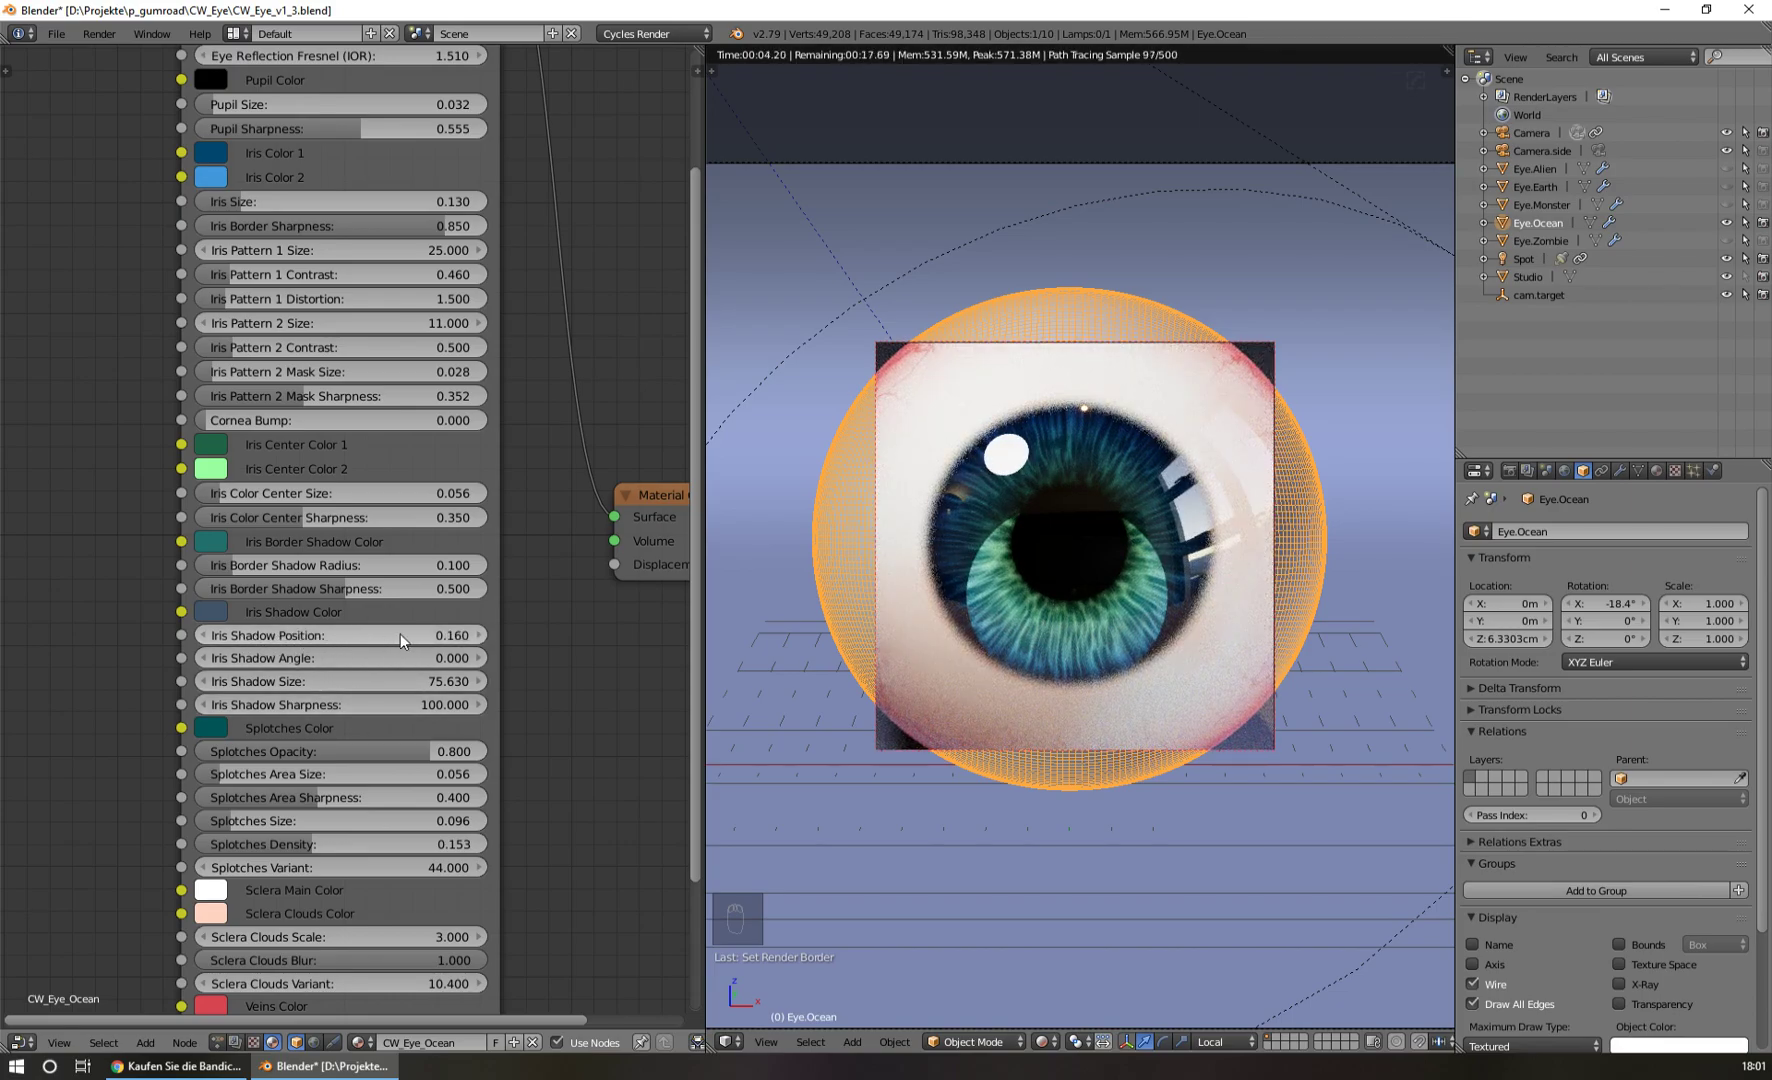
pyautogui.moveTo(397, 635); pyautogui.dragTo(433, 638)
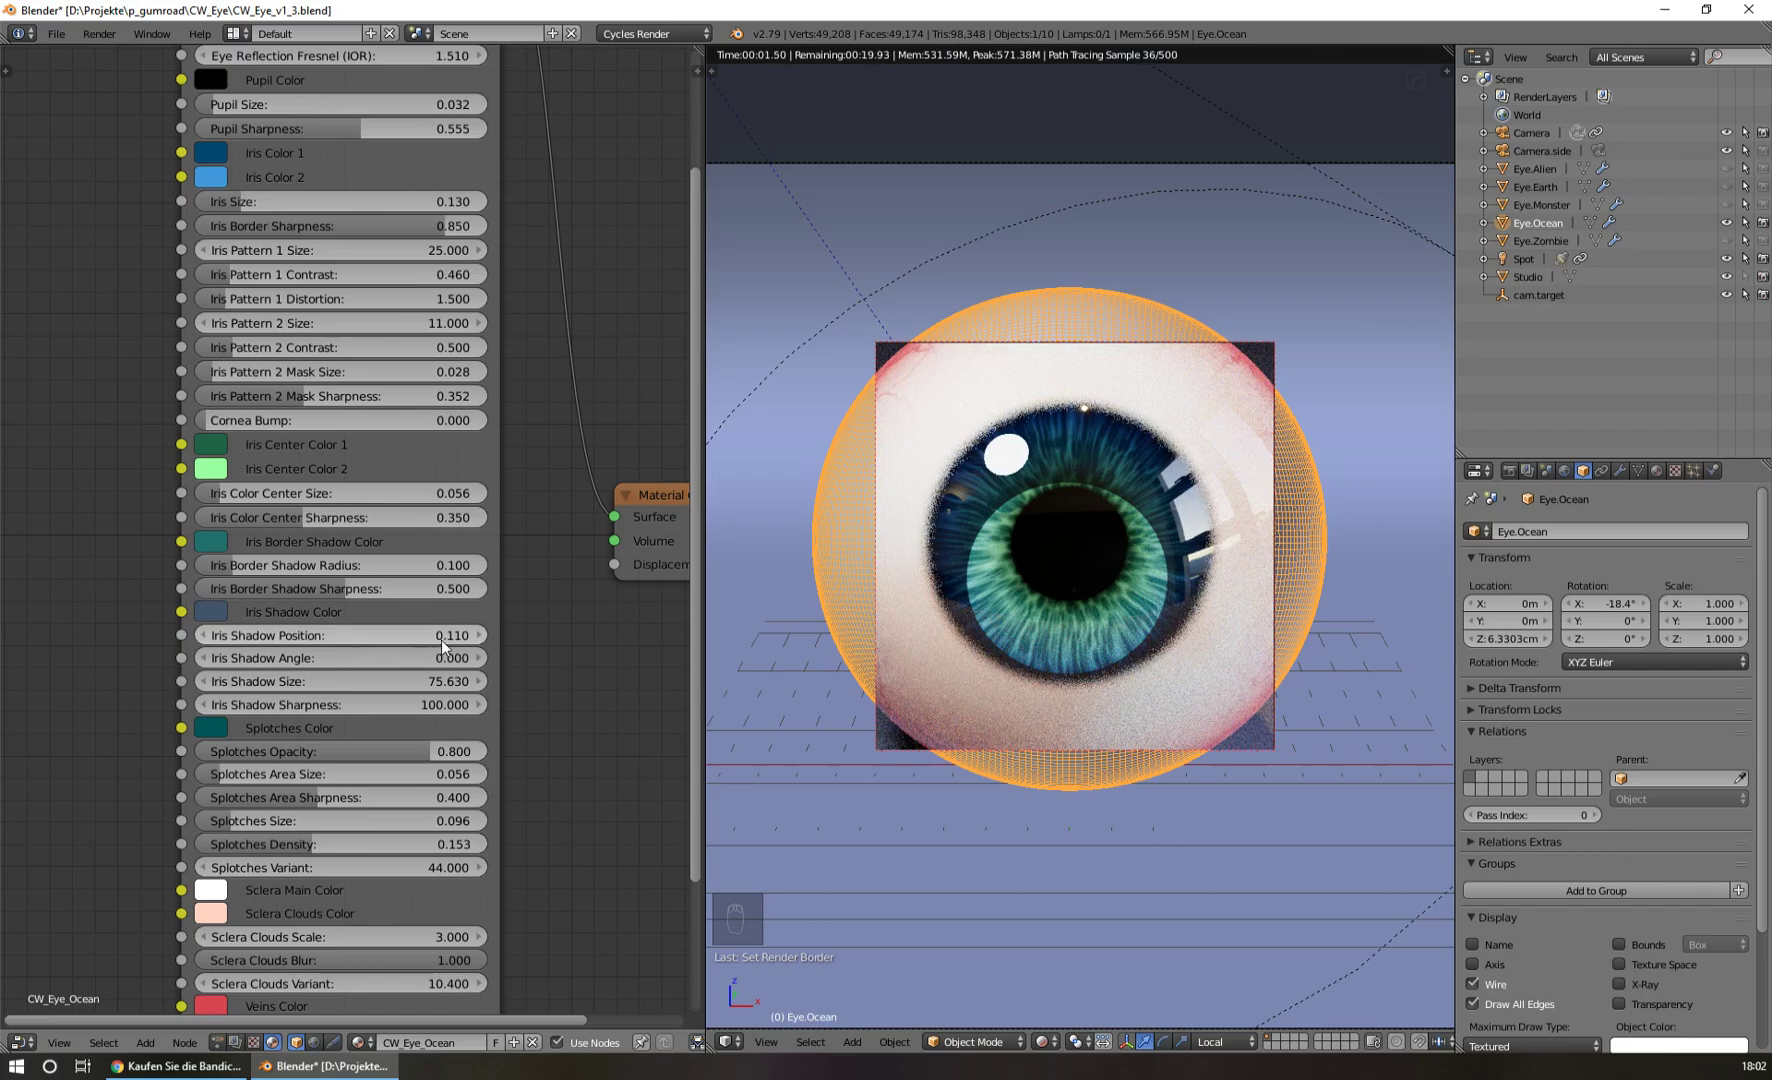
pyautogui.click(482, 636)
pyautogui.click(482, 636)
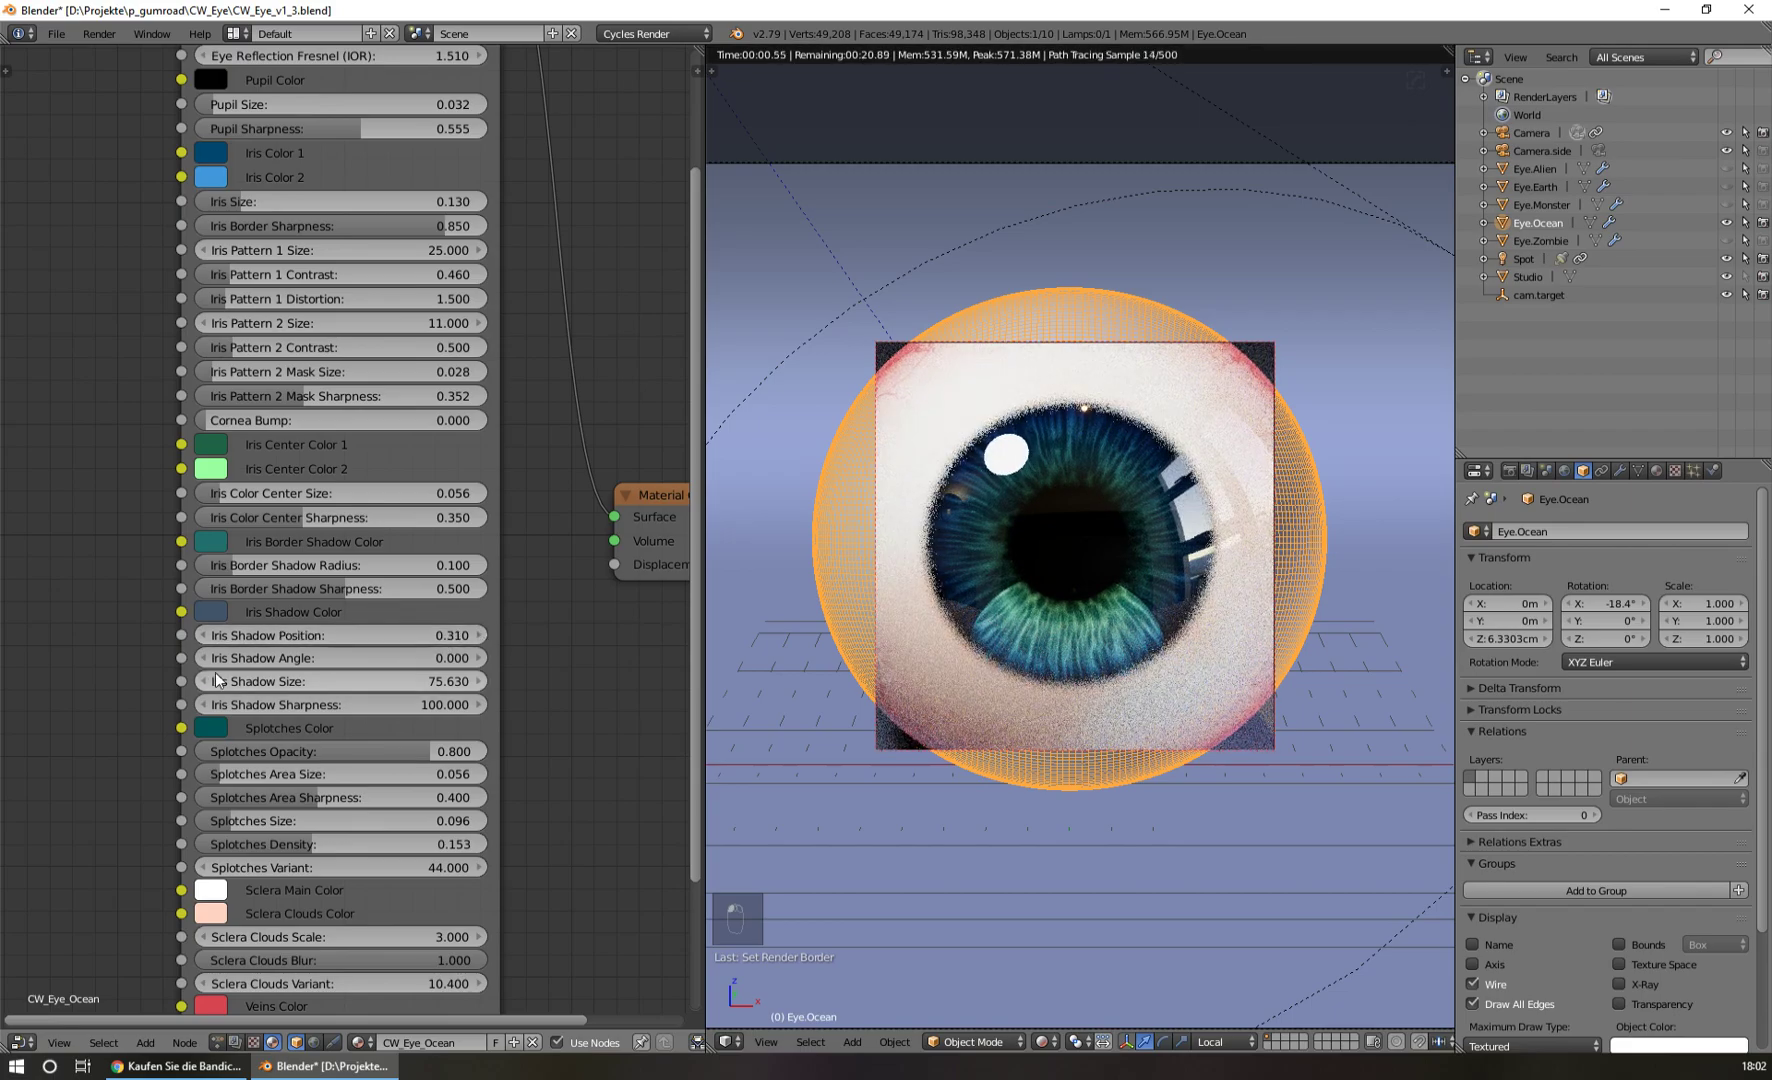
pyautogui.moveTo(206, 637); pyautogui.dragTo(455, 640)
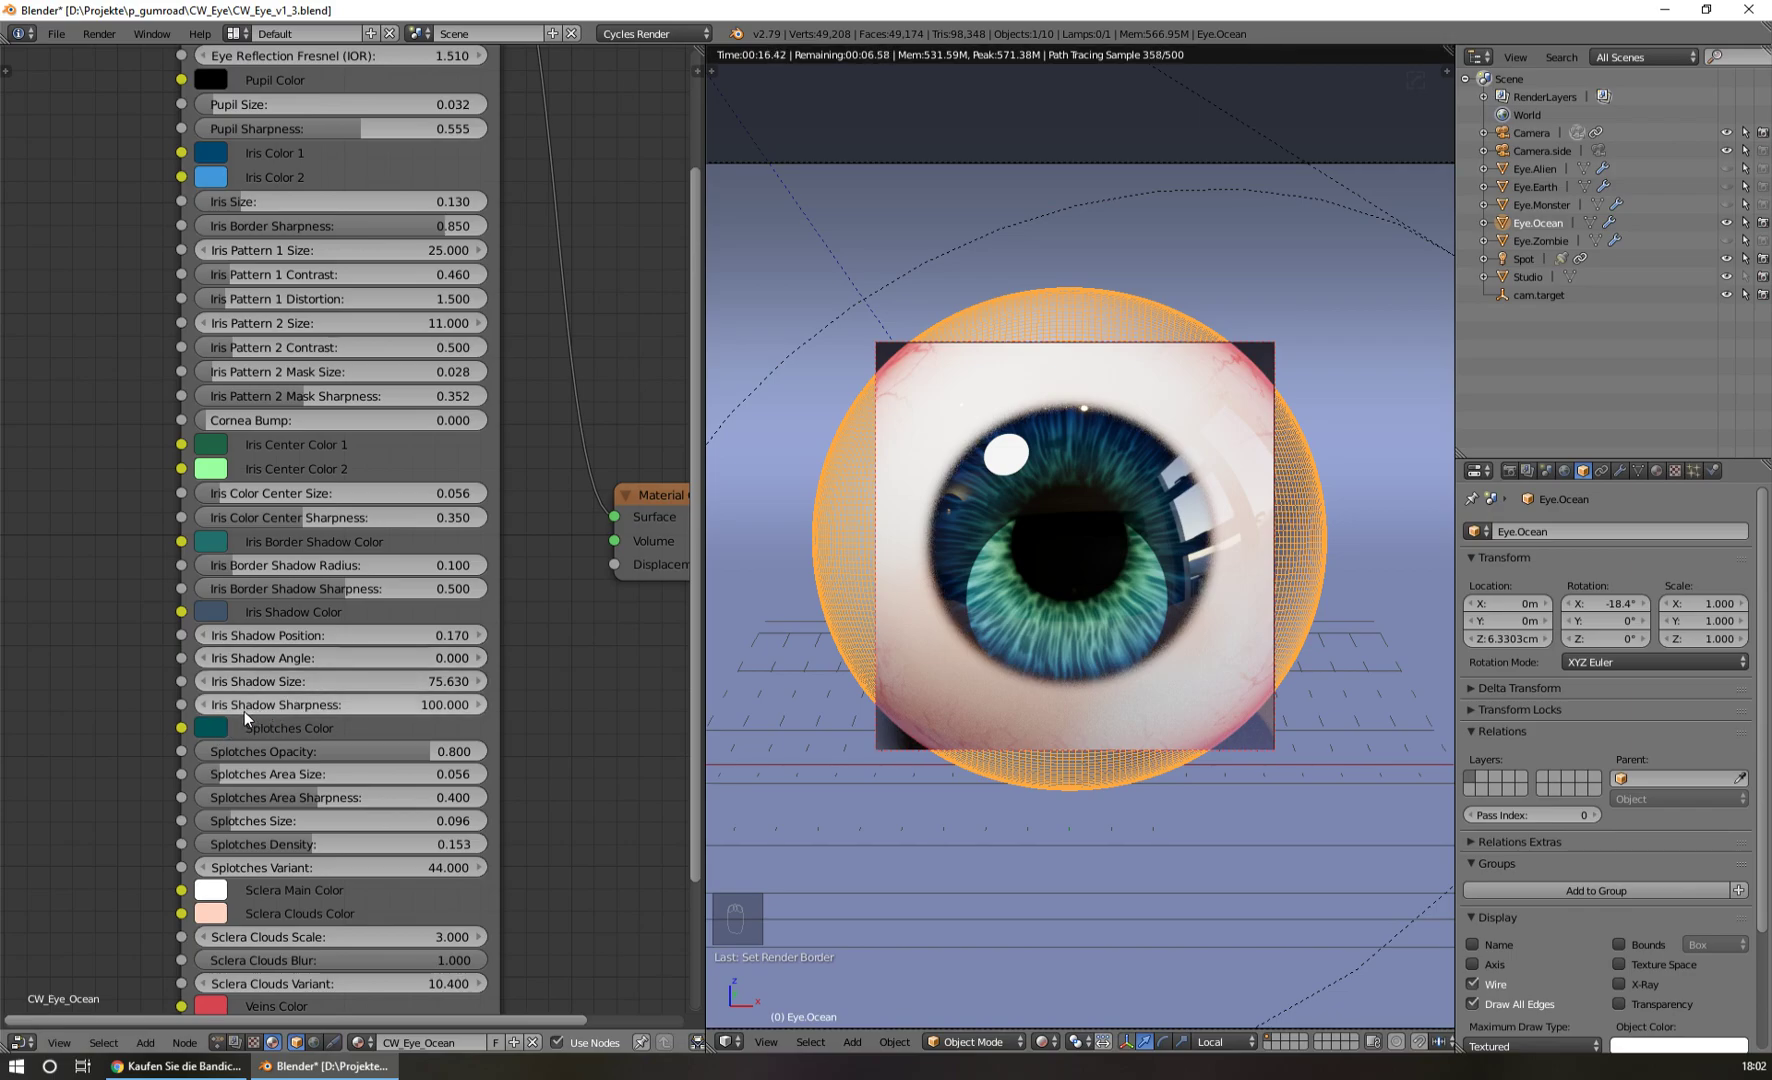
pyautogui.moveTo(360, 680); pyautogui.dragTo(303, 680)
pyautogui.moveTo(431, 634); pyautogui.dragTo(444, 634)
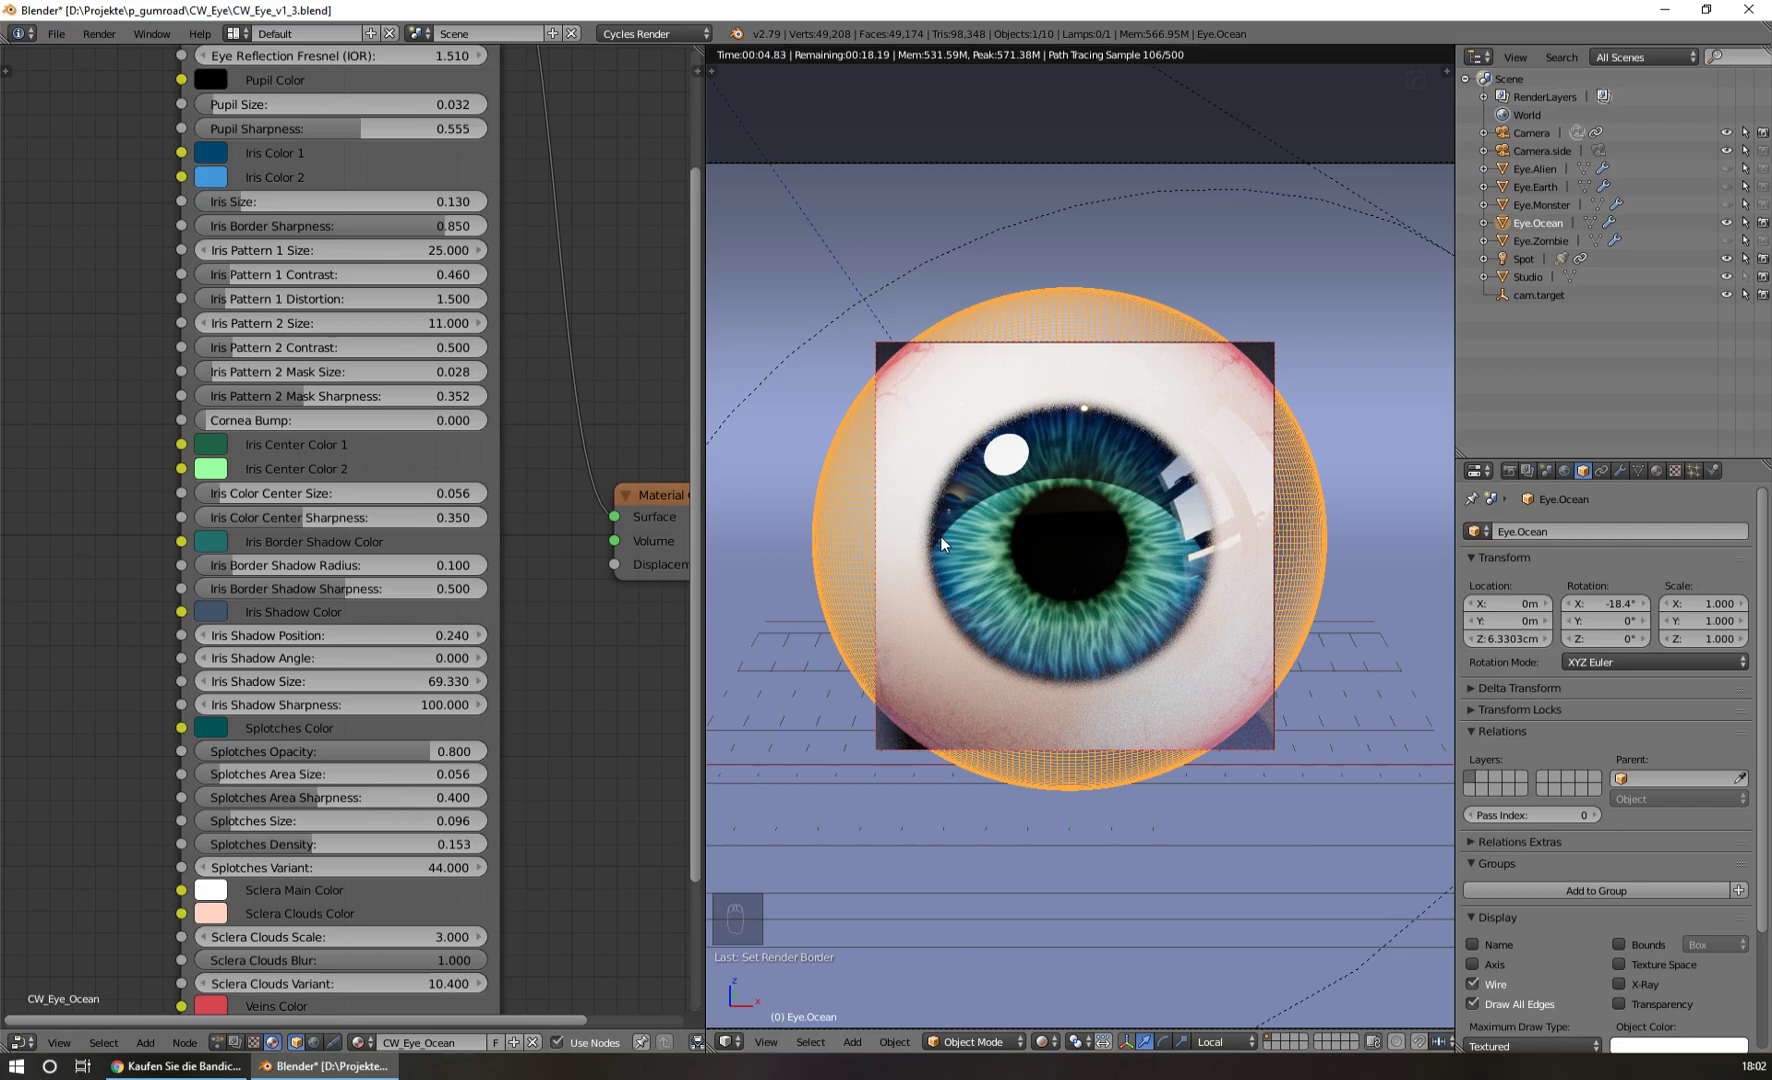
pyautogui.moveTo(445, 704); pyautogui.dragTo(387, 704)
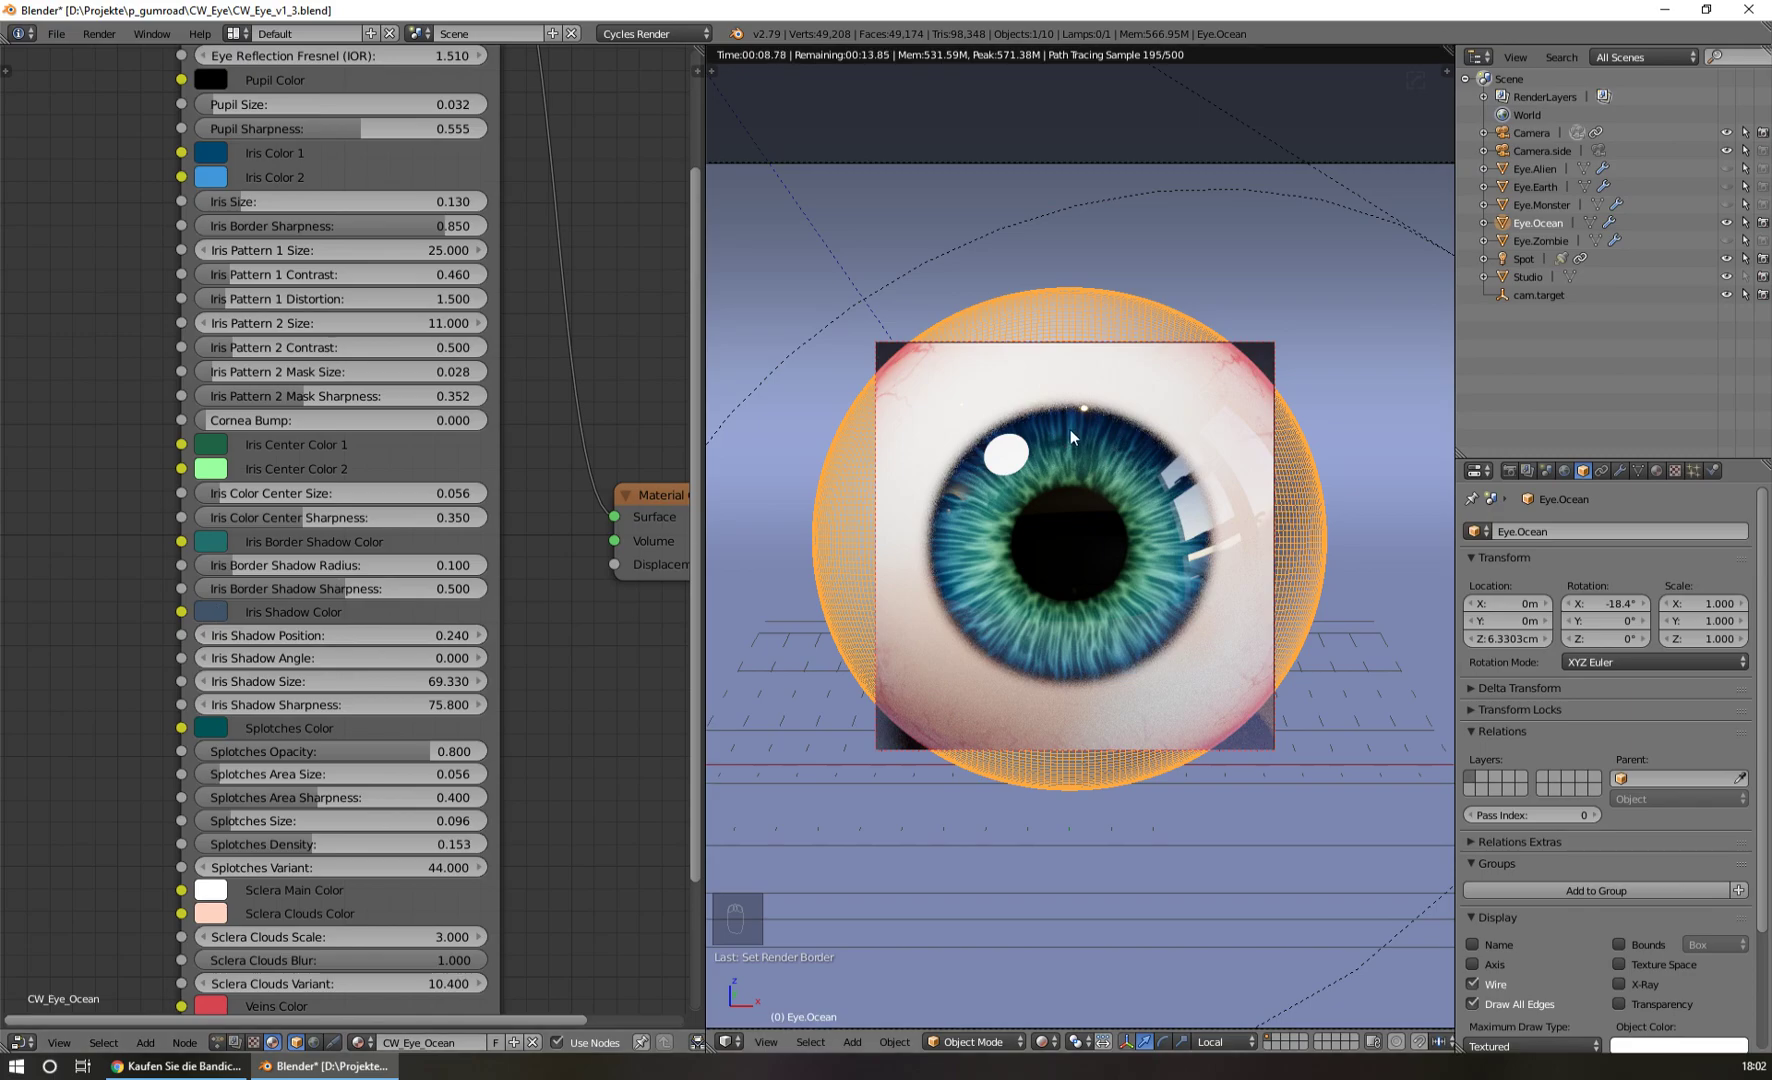
# Try a near-white Iris Shadow Color, then drag its value slider down to black.
pyautogui.click(219, 620)
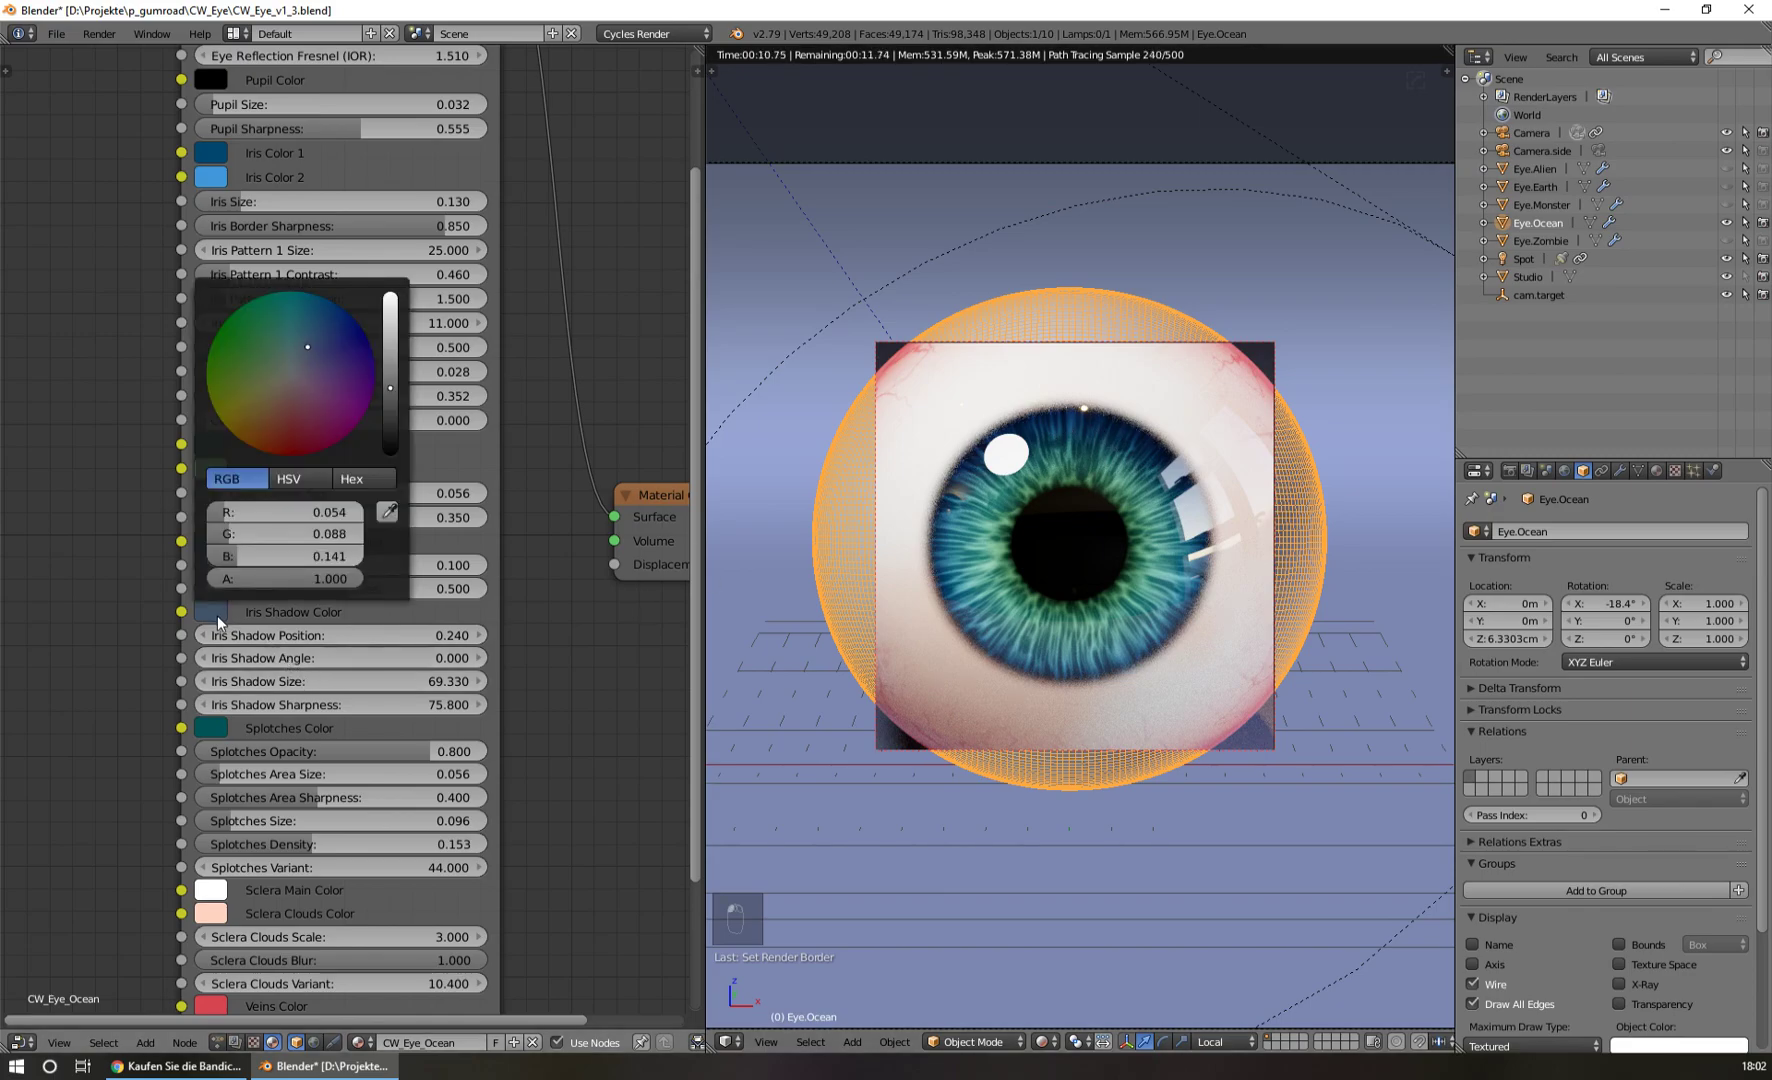
pyautogui.scroll(5, 350, 377)
pyautogui.moveTo(307, 534); pyautogui.dragTo(360, 511)
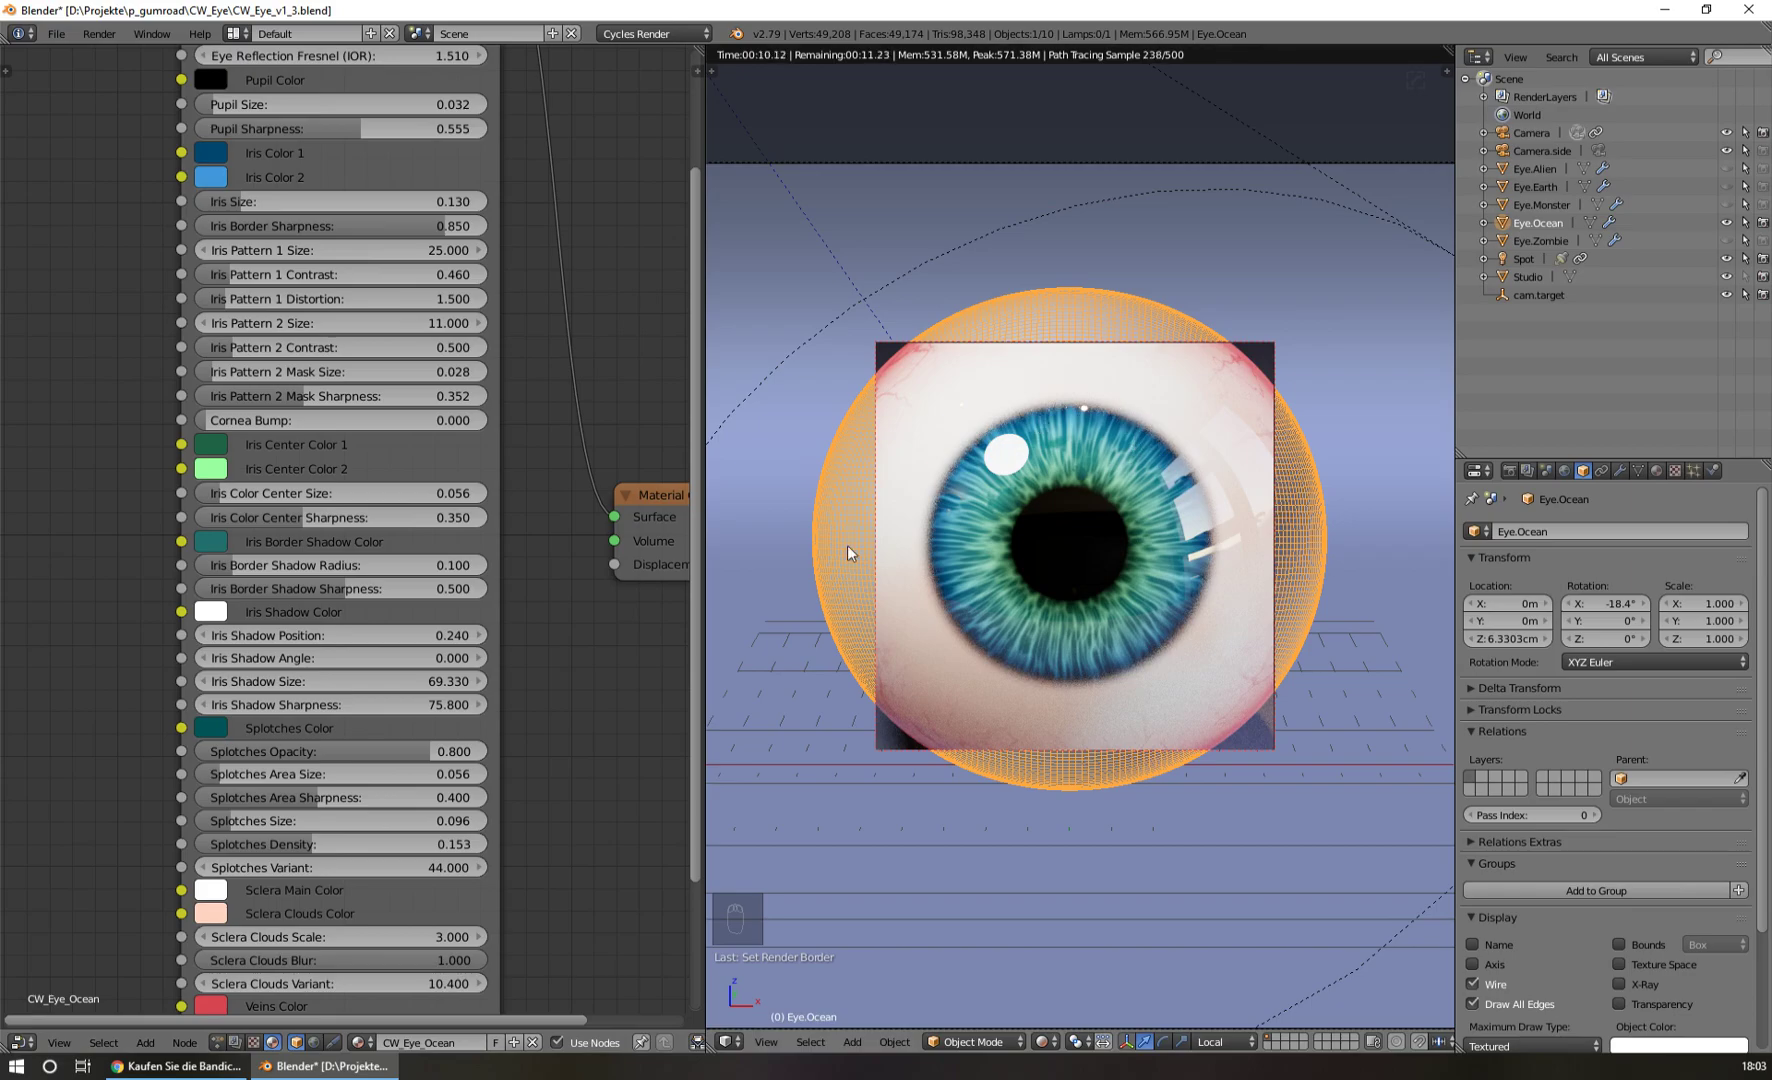
pyautogui.click(214, 611)
pyautogui.moveTo(390, 296); pyautogui.dragTo(390, 452)
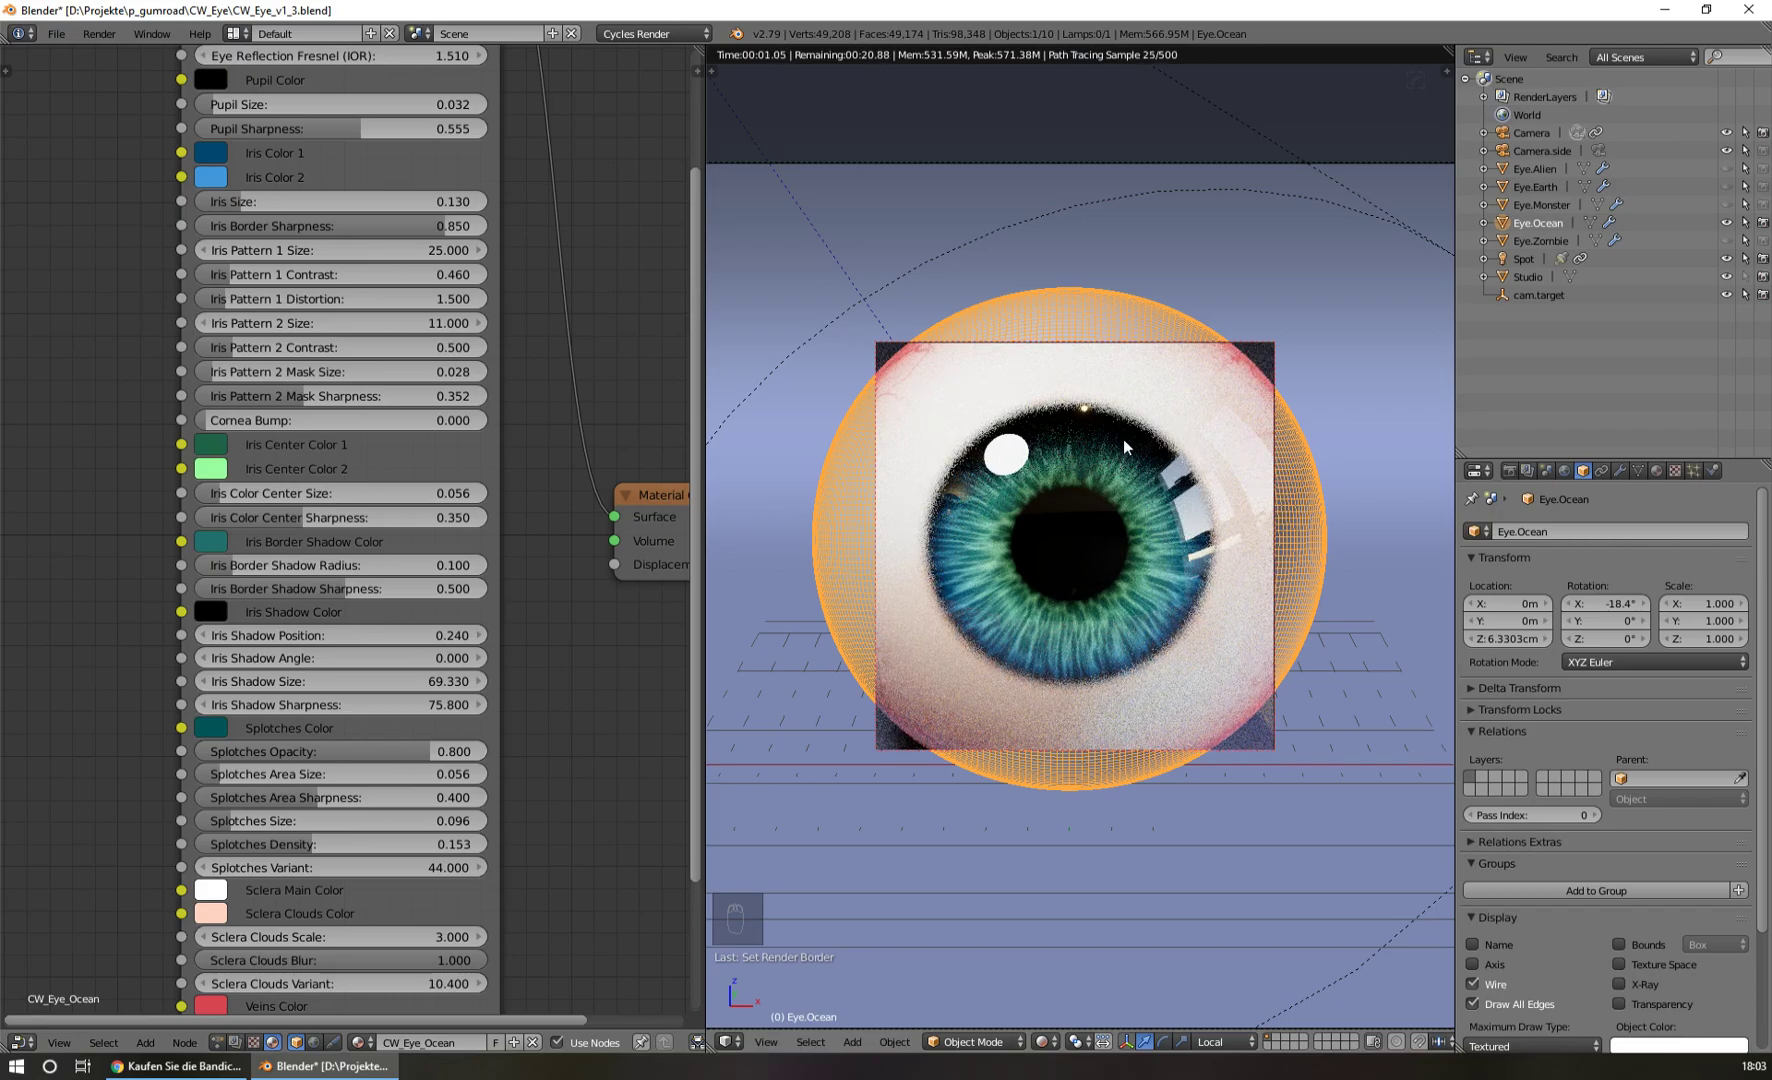
pyautogui.scroll(-1, 1110, 483)
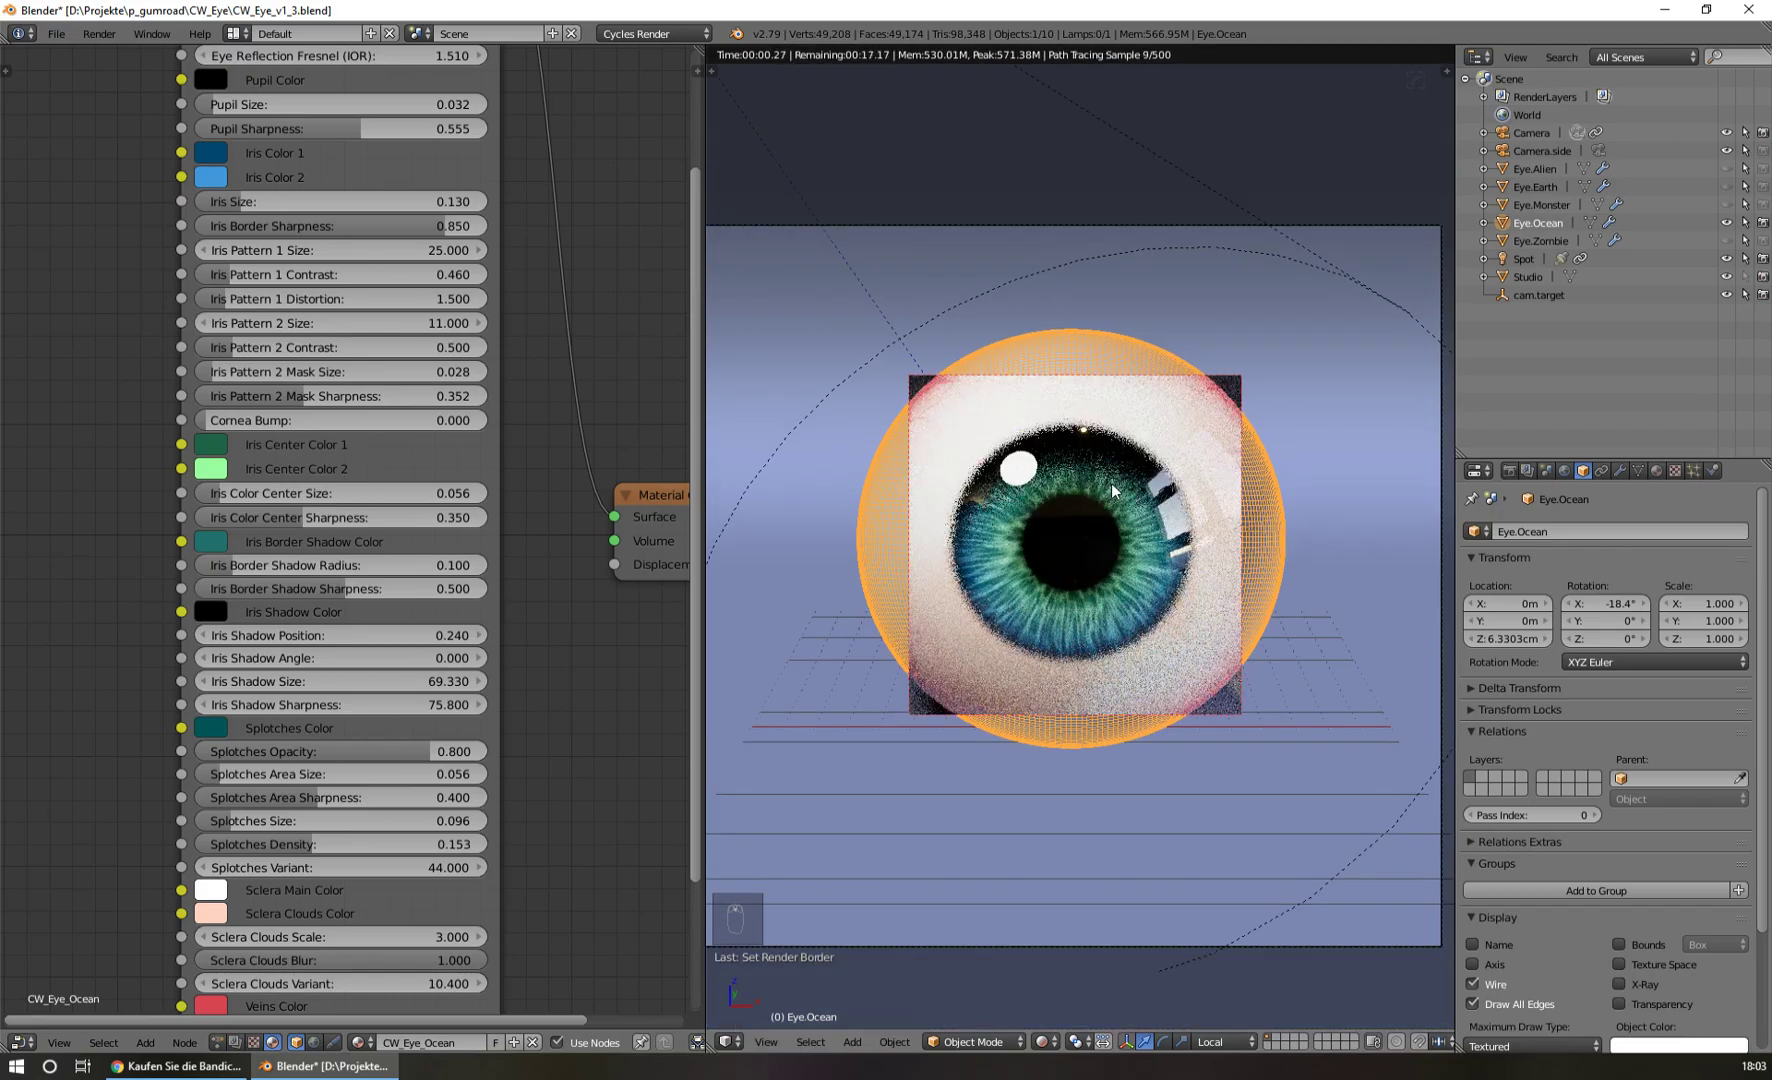
pyautogui.hotkey('ctrl', 'b')
# Box the preview render around the eyeball and try grey, red, green and olive iris shadow colours.
pyautogui.moveTo(844, 296); pyautogui.dragTo(1297, 766)
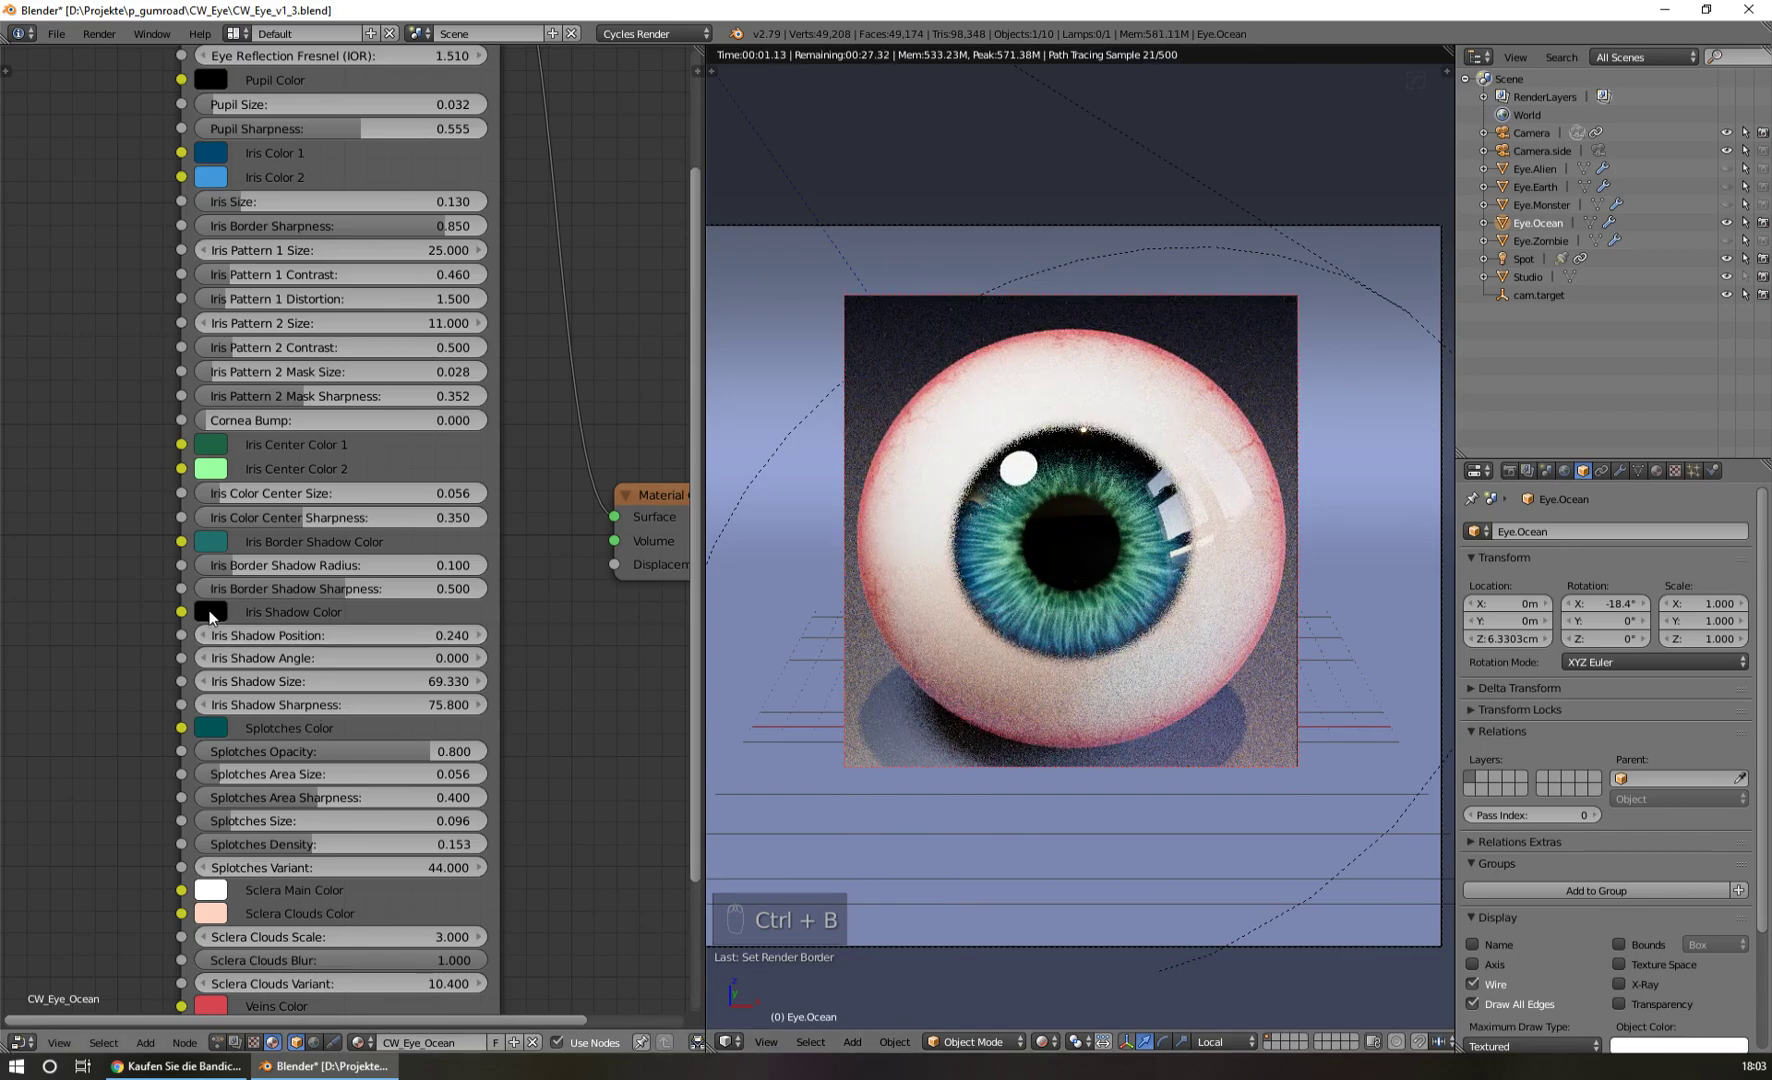
pyautogui.click(211, 612)
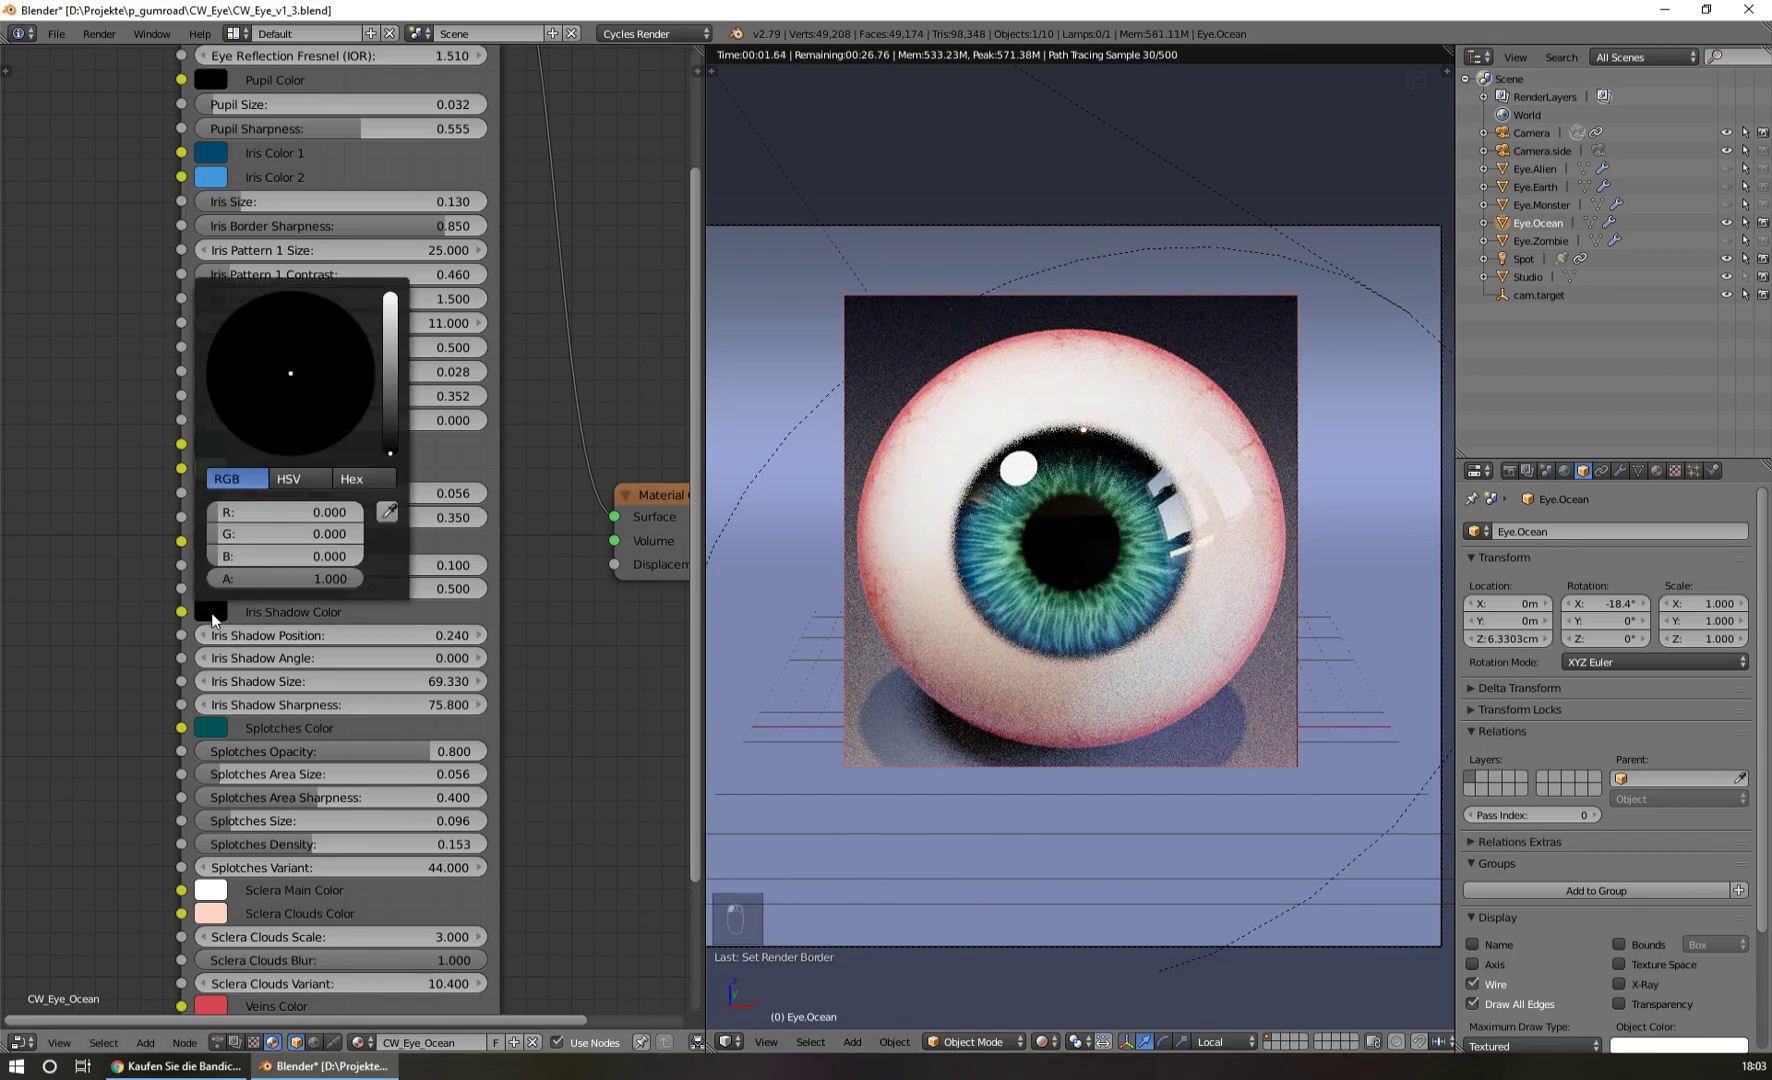
pyautogui.click(390, 382)
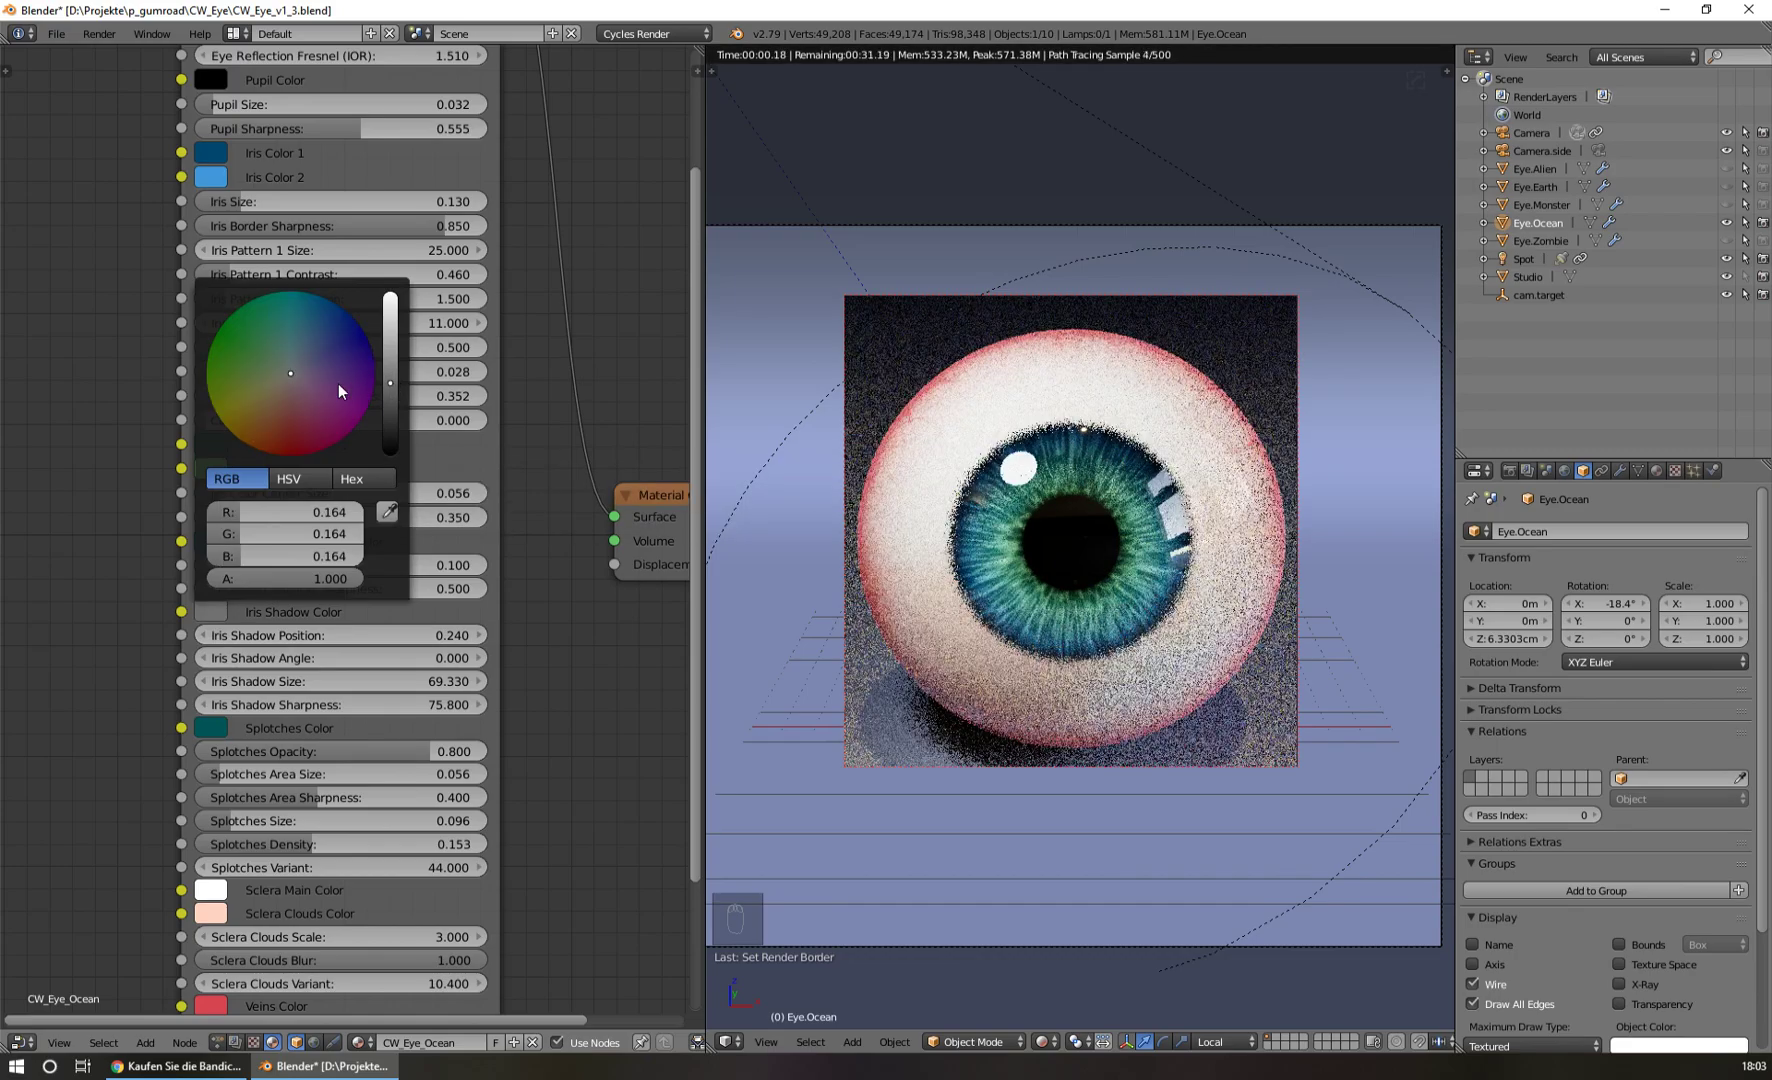
pyautogui.click(302, 413)
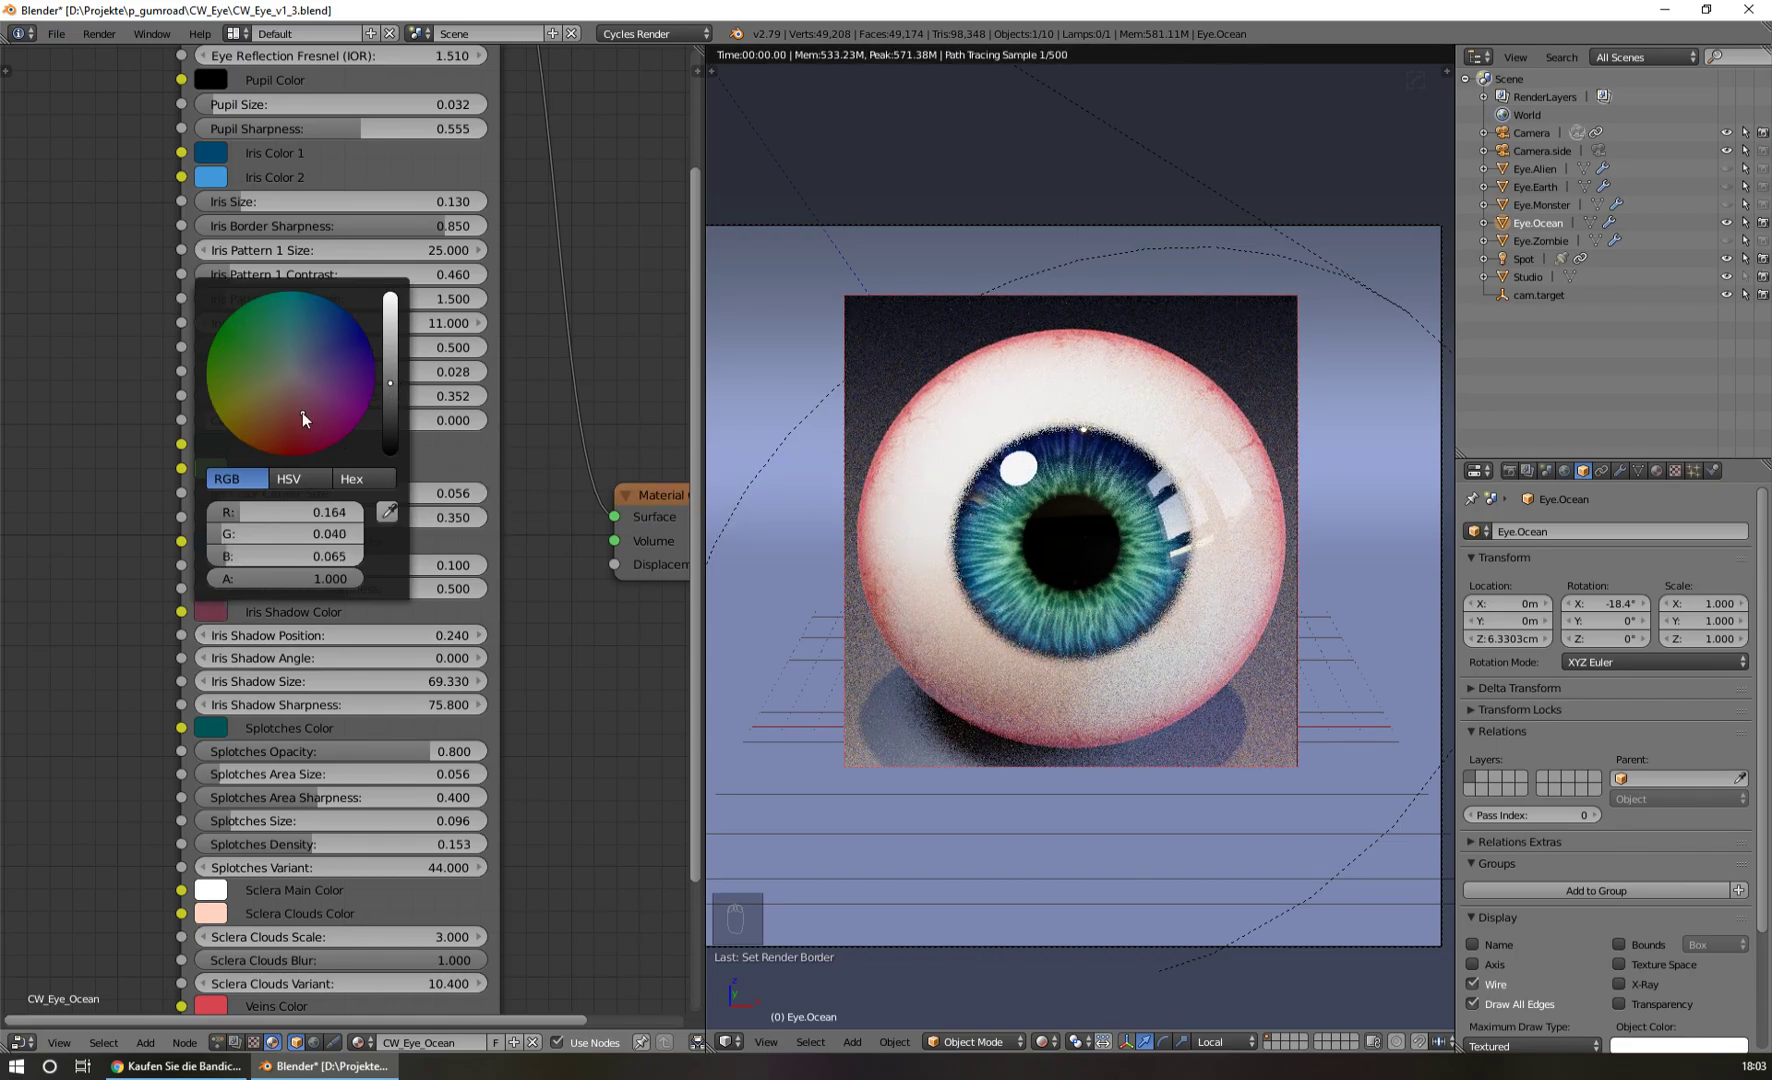
pyautogui.click(213, 353)
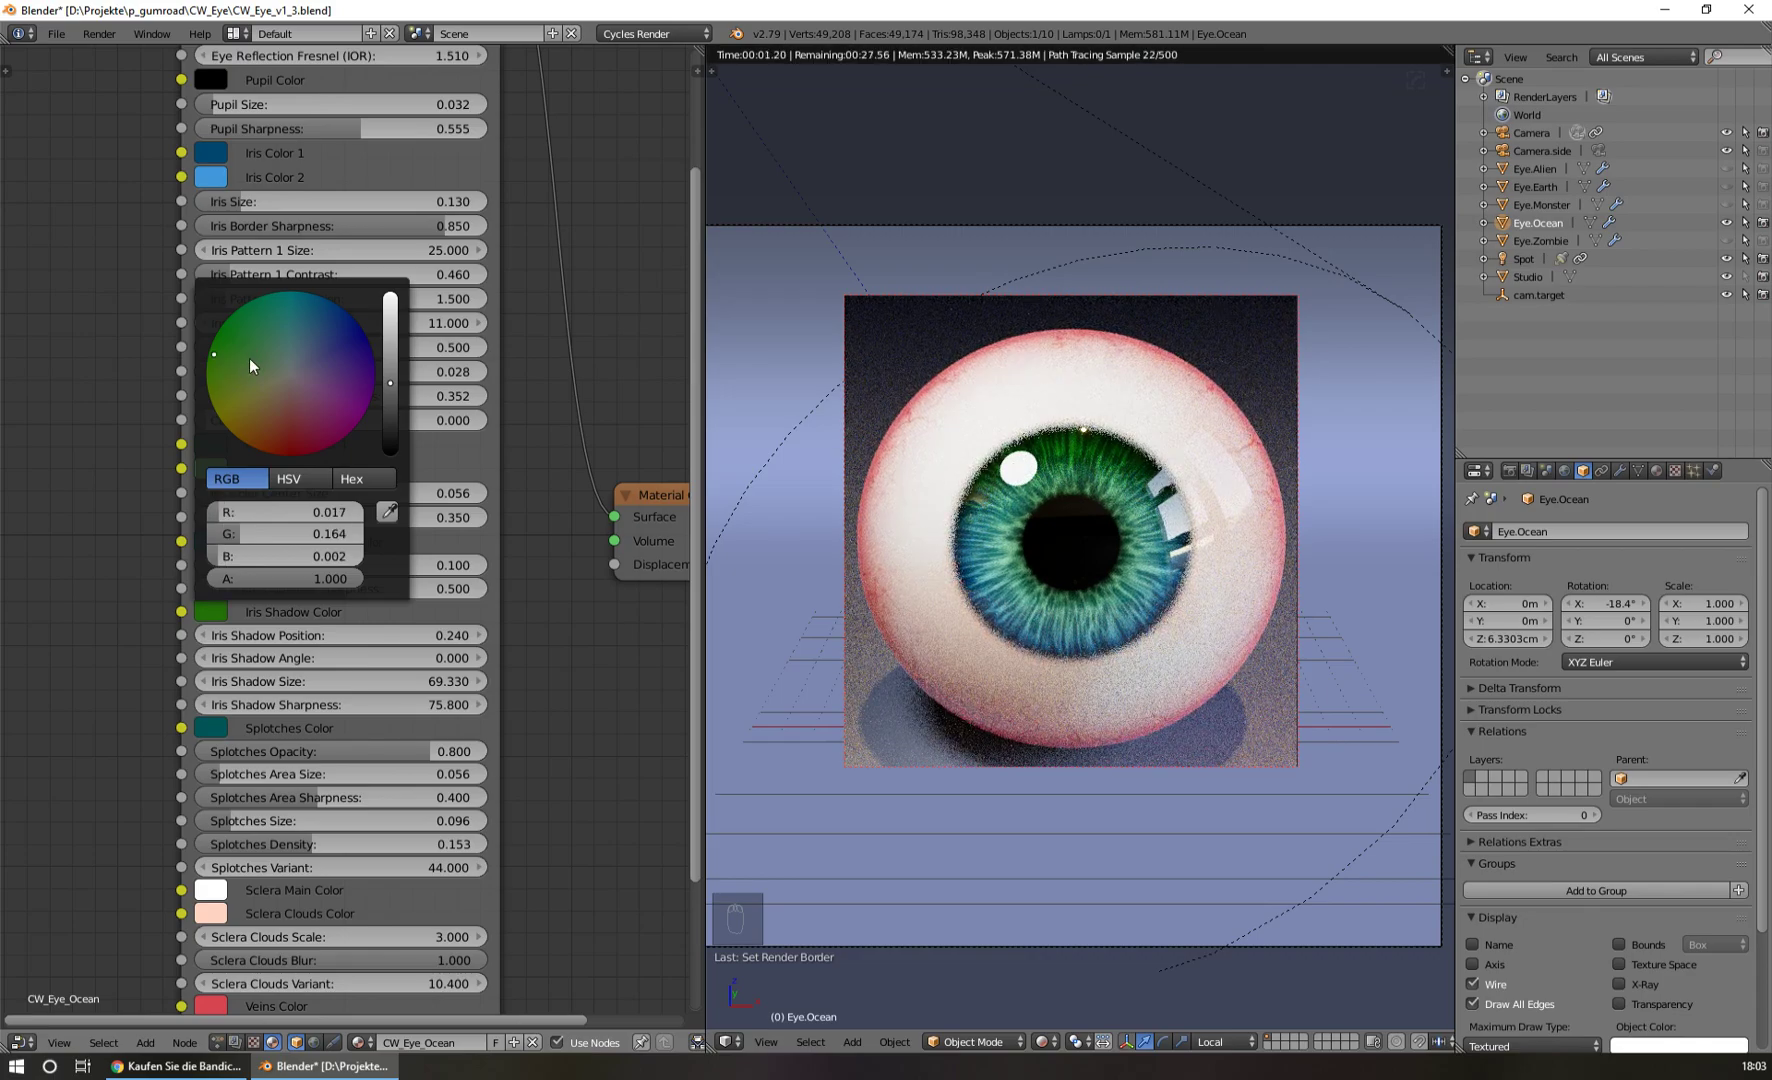
pyautogui.moveTo(214, 354); pyautogui.dragTo(272, 453)
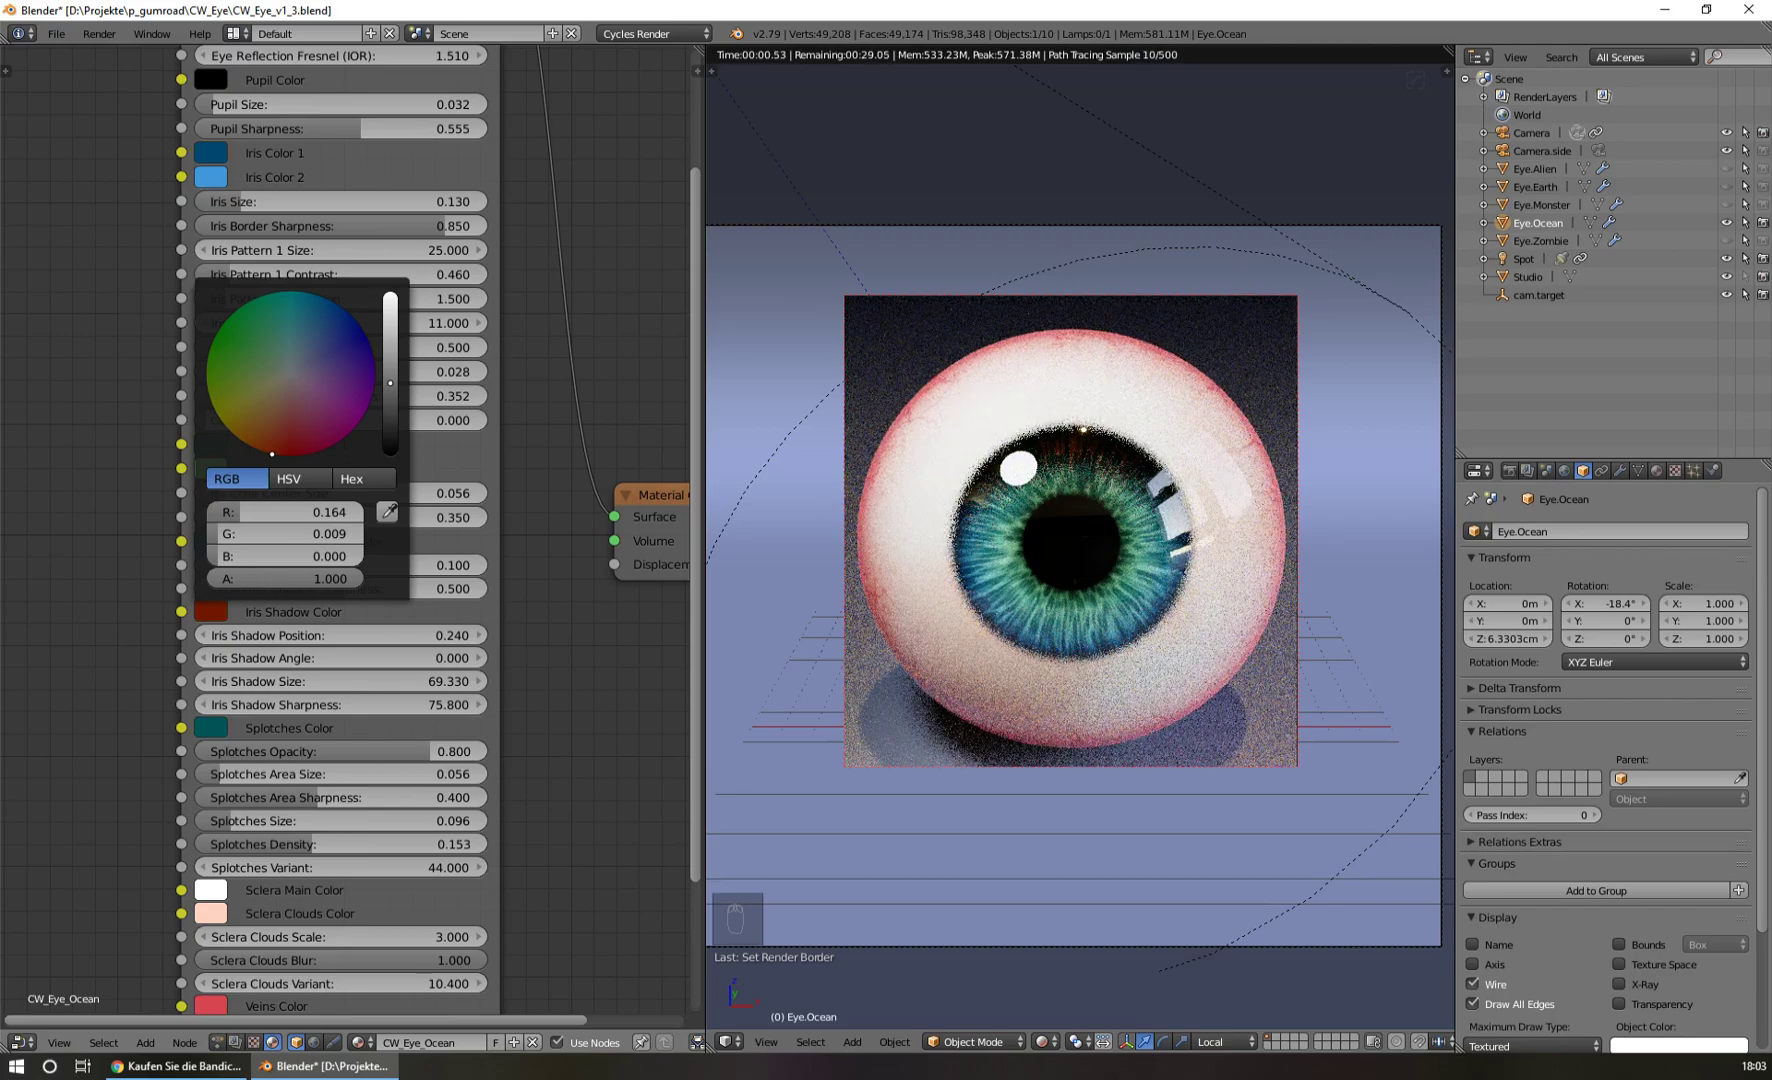
pyautogui.moveTo(390, 360); pyautogui.dragTo(390, 298)
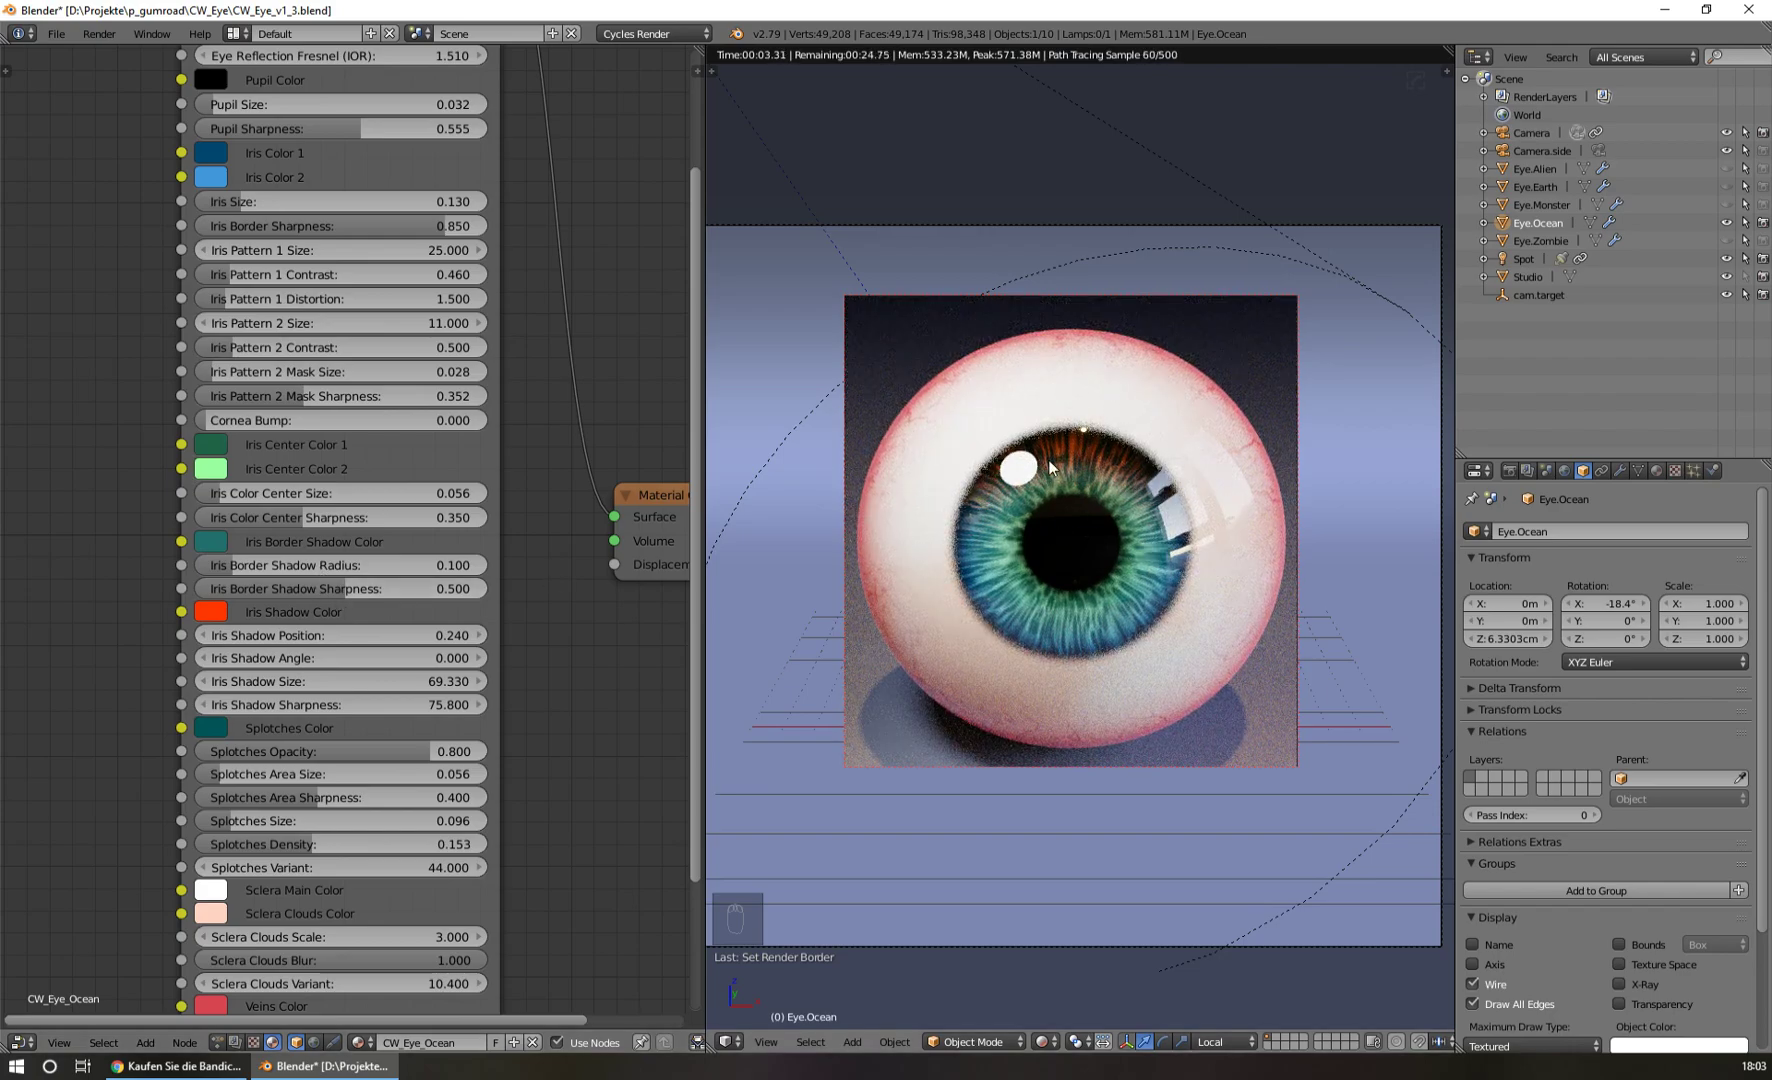
# Set Iris Shadow Sharpness to 74.200 and settle on a dark mauve-grey shadow colour (0.100, 0.074, 0.093).
pyautogui.click(209, 613)
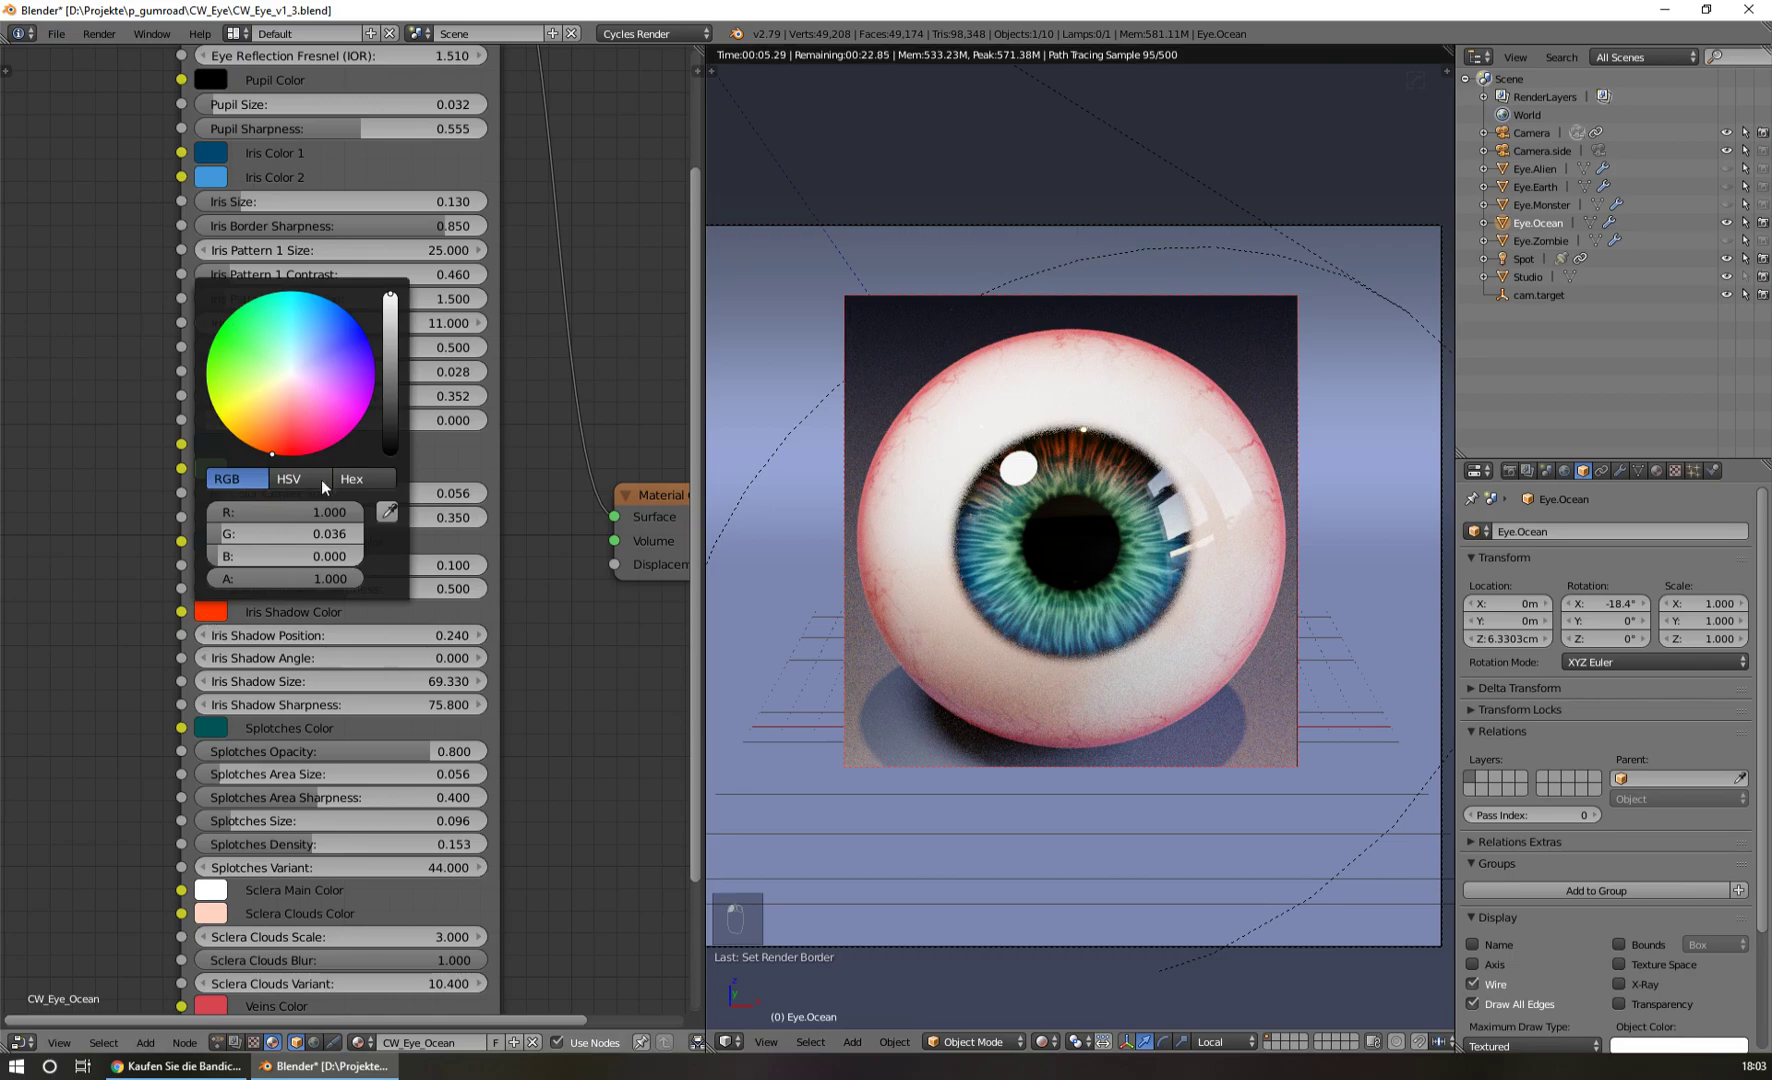
pyautogui.moveTo(293, 429); pyautogui.dragTo(318, 414)
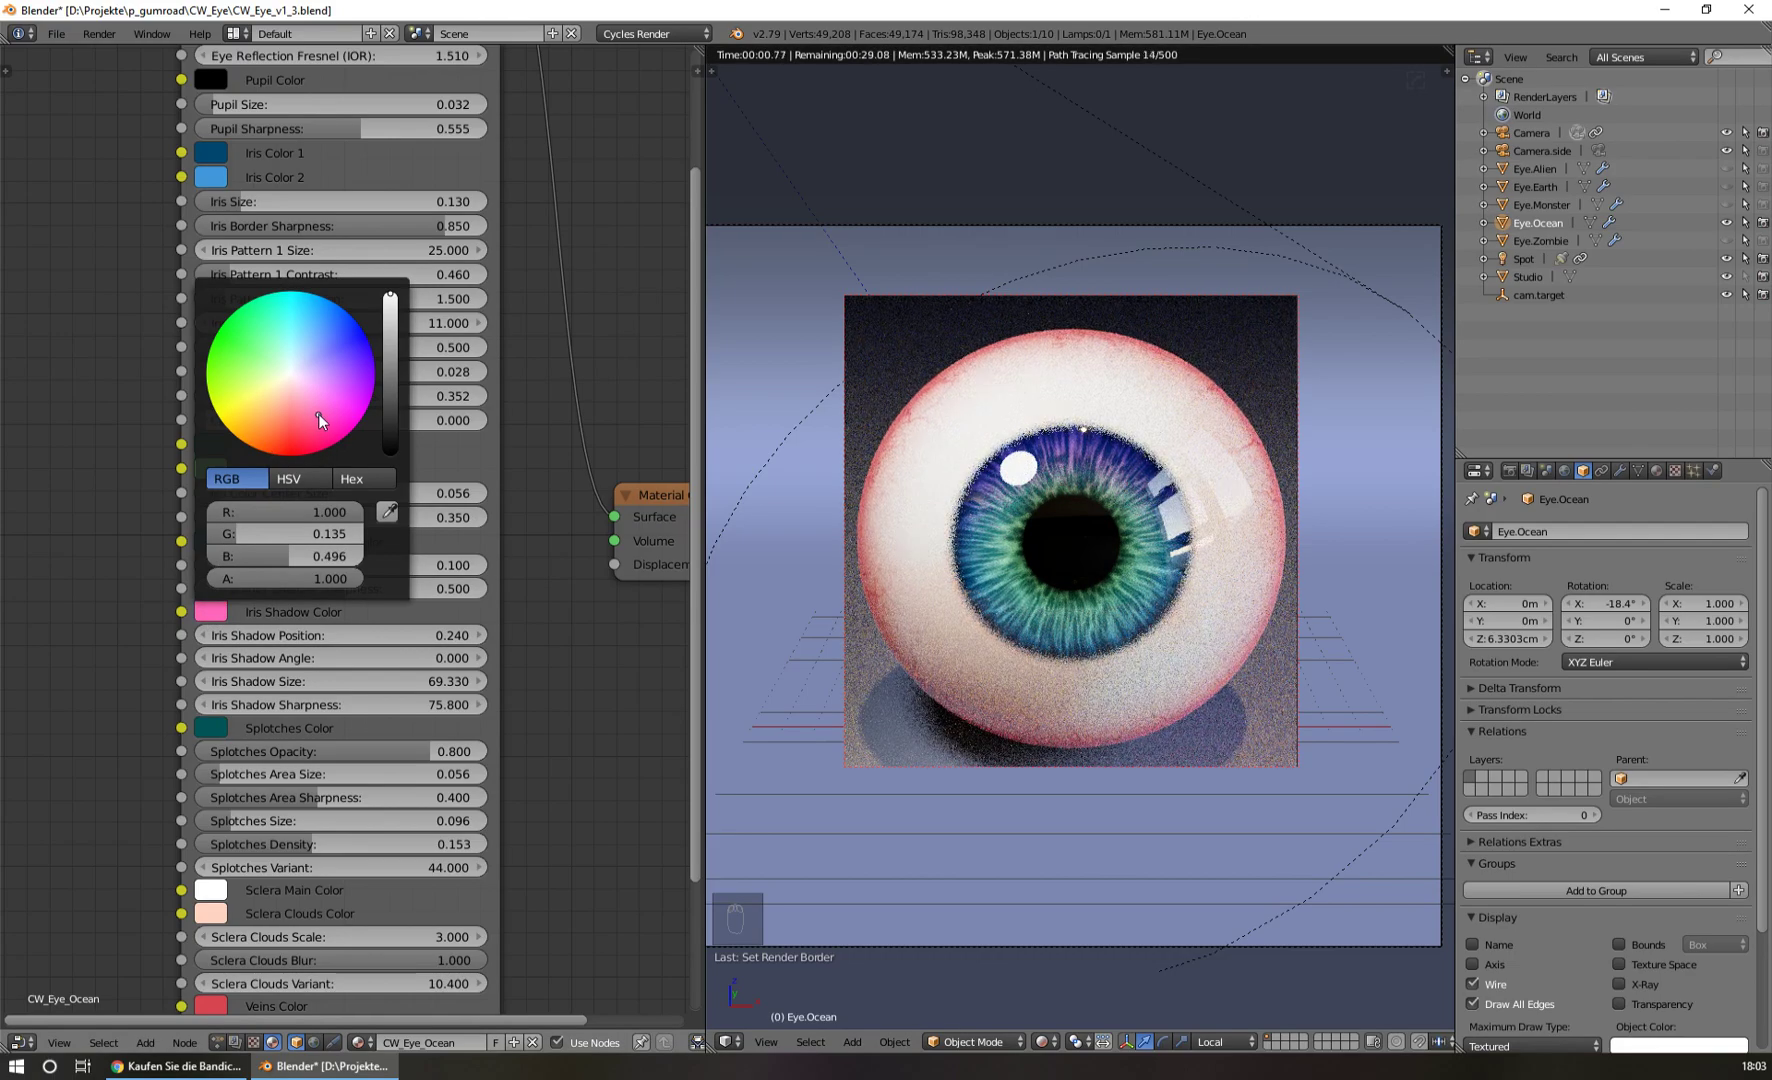
pyautogui.moveTo(330, 705)
pyautogui.mouseDown()
pyautogui.moveTo(424, 705)
pyautogui.moveTo(324, 705)
pyautogui.mouseUp()
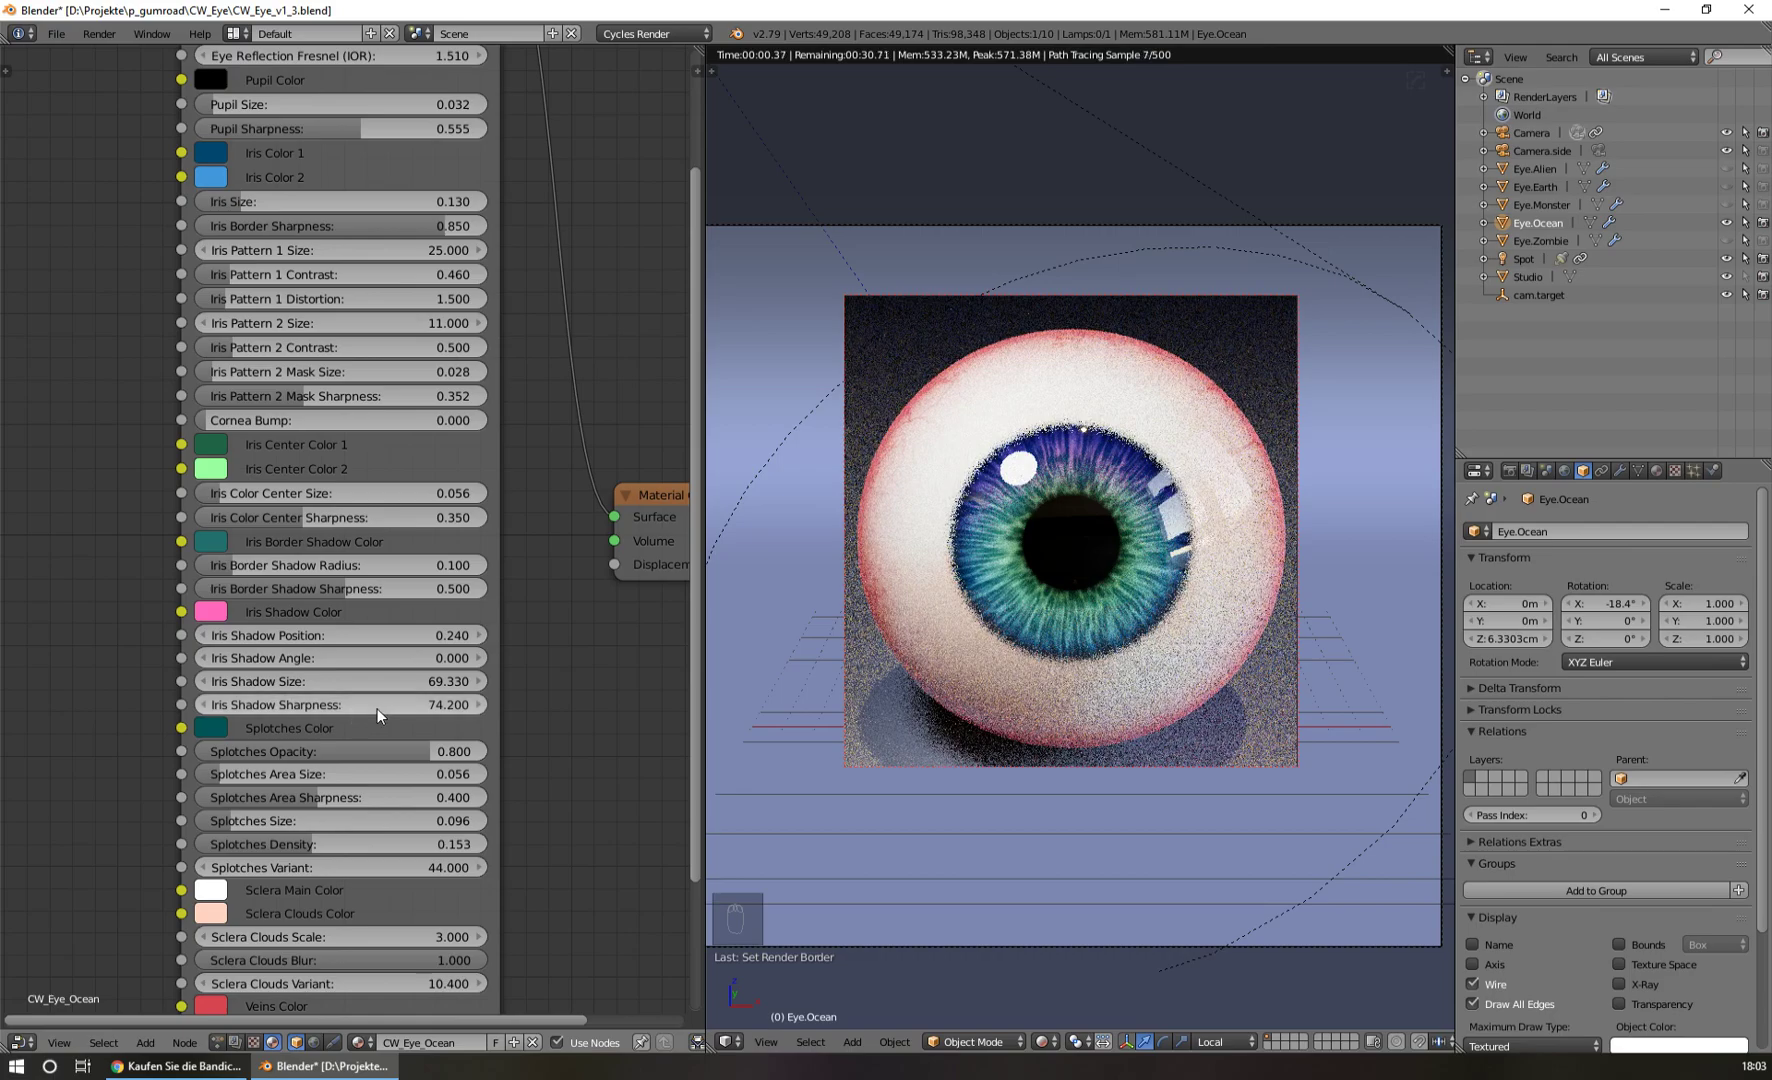
pyautogui.click(209, 613)
pyautogui.moveTo(318, 408); pyautogui.dragTo(298, 381)
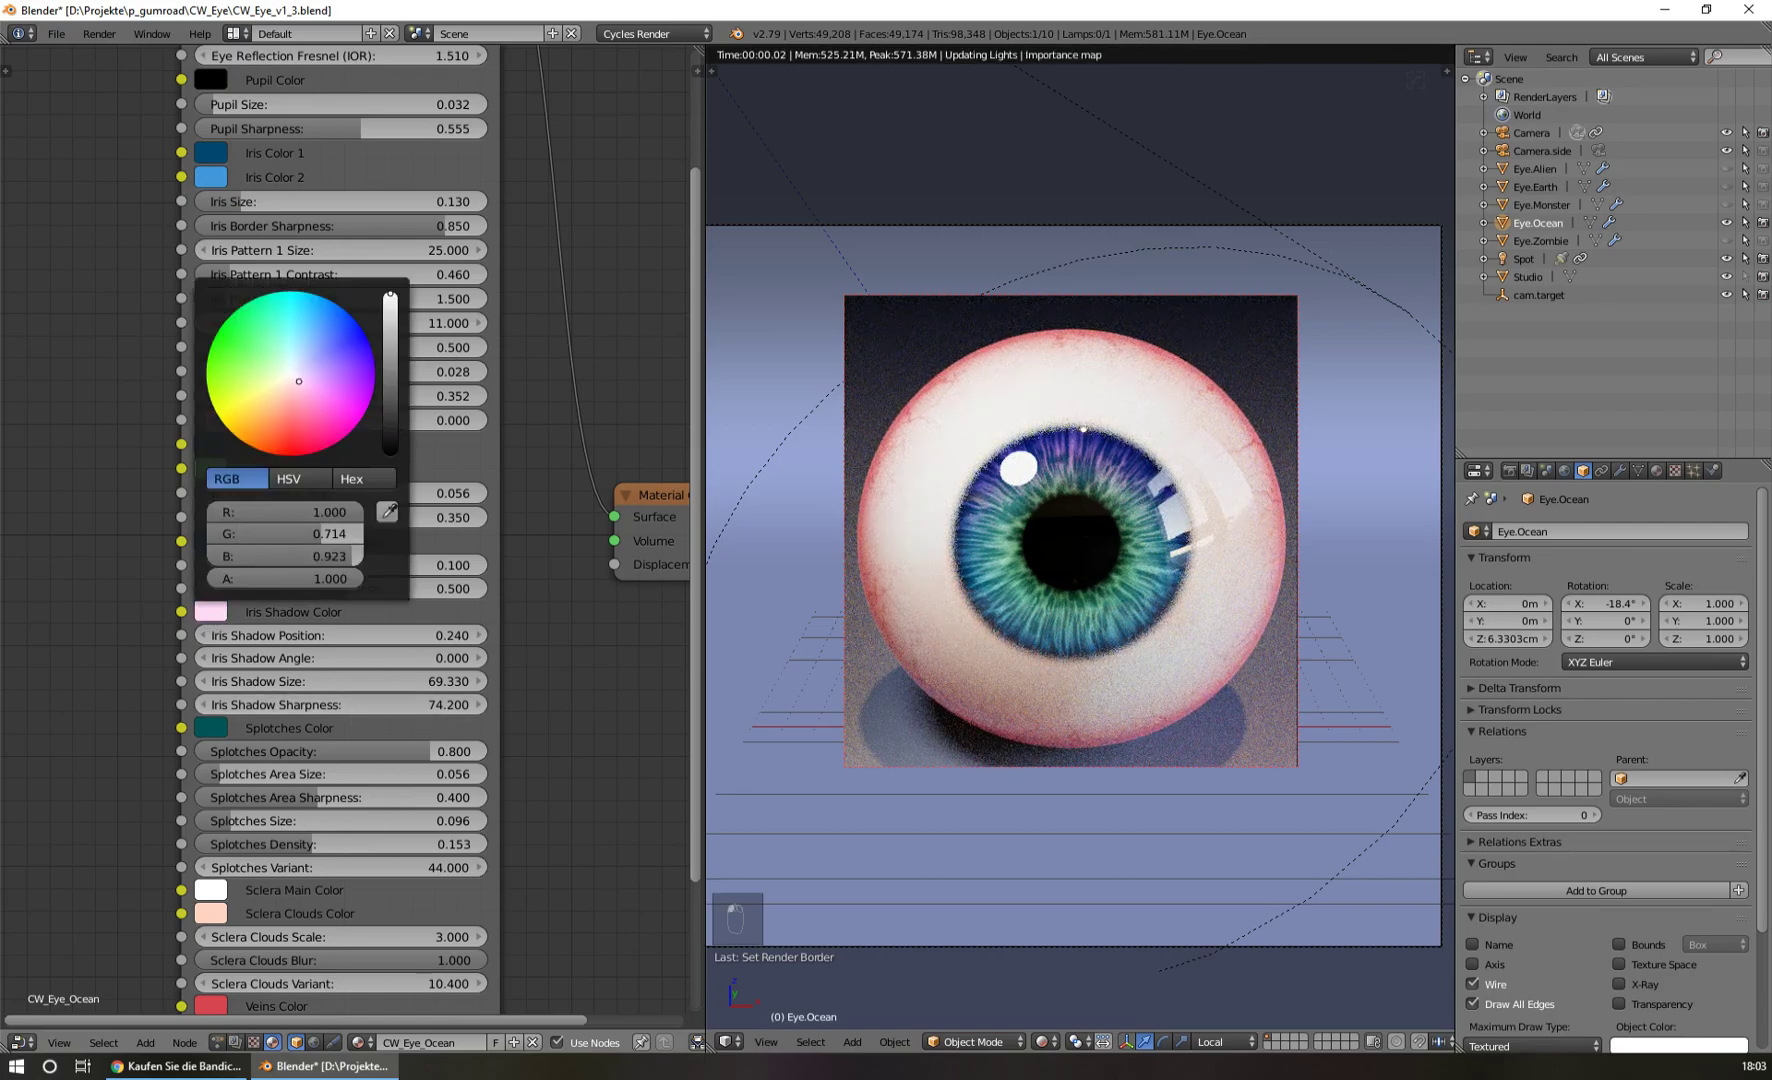
pyautogui.click(392, 377)
pyautogui.click(390, 395)
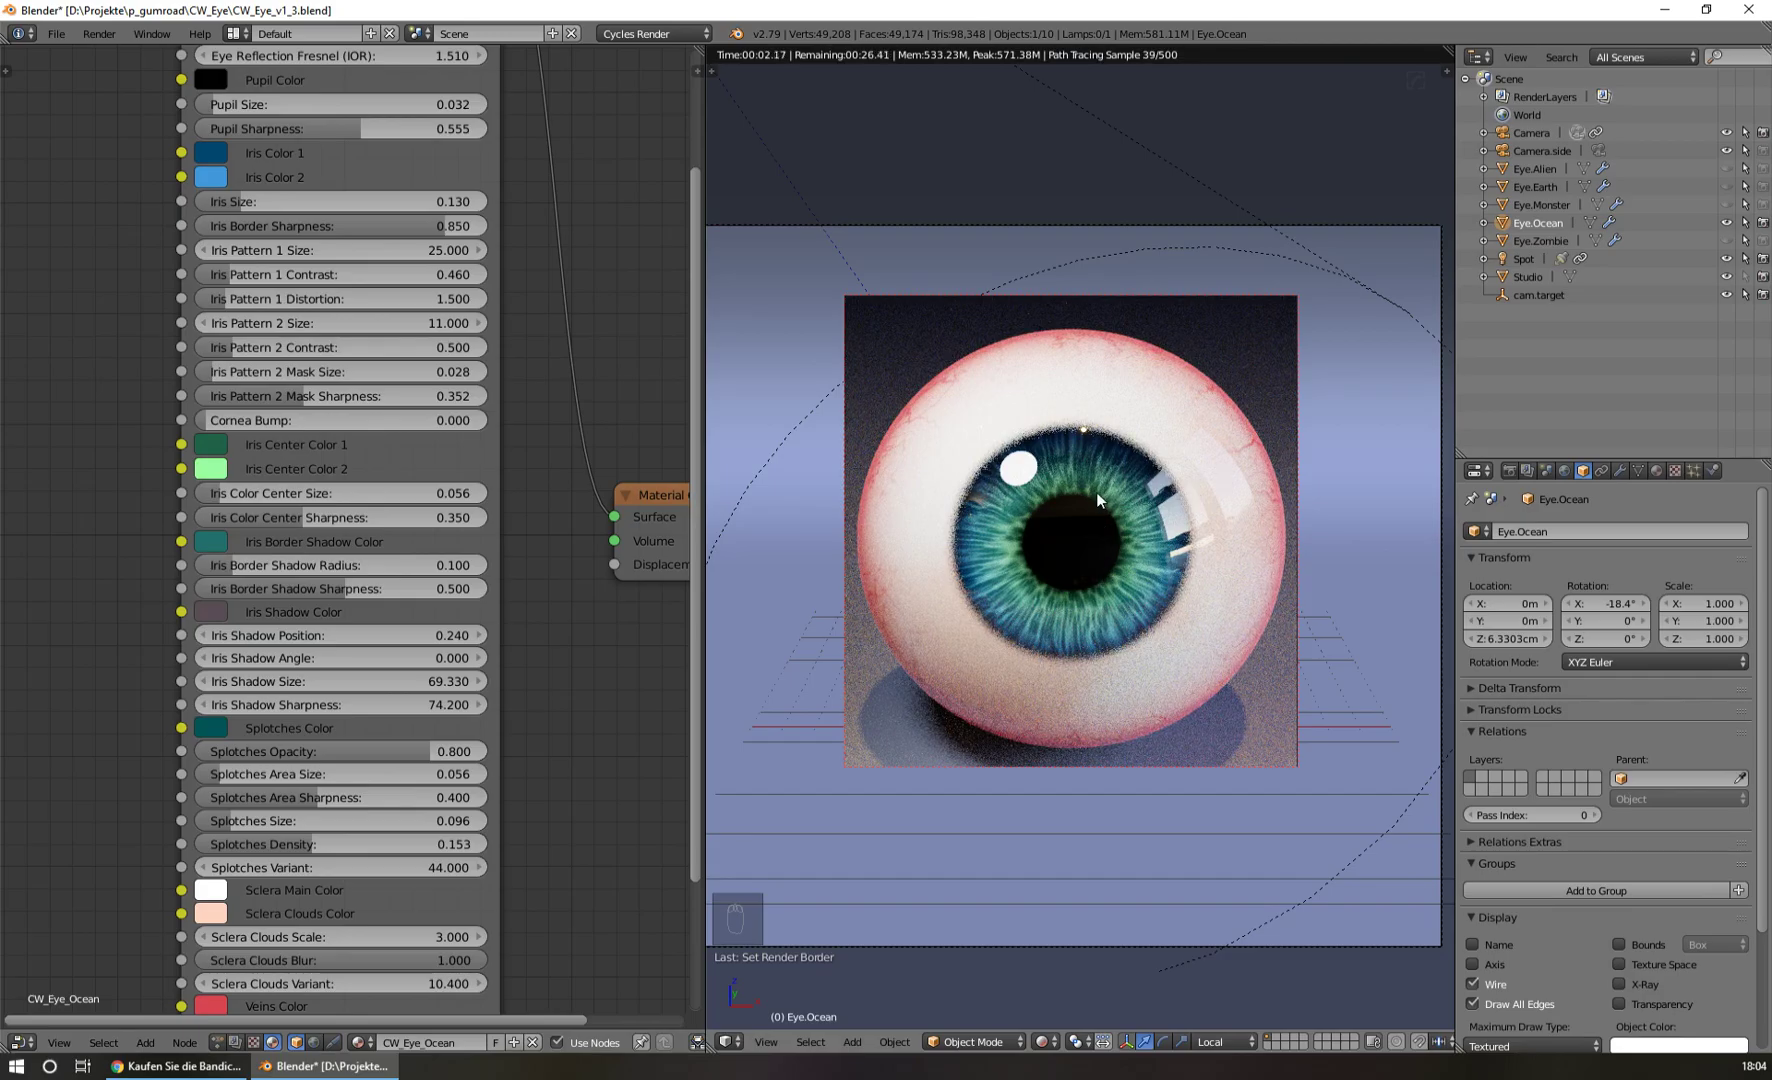
# Orbit out of camera view and zoom in close on the front of the rendered Eye.Ocean eyeball.
pyautogui.moveTo(1121, 528); pyautogui.dragTo(1269, 467, button='middle')
pyautogui.scroll(3, 940, 461)
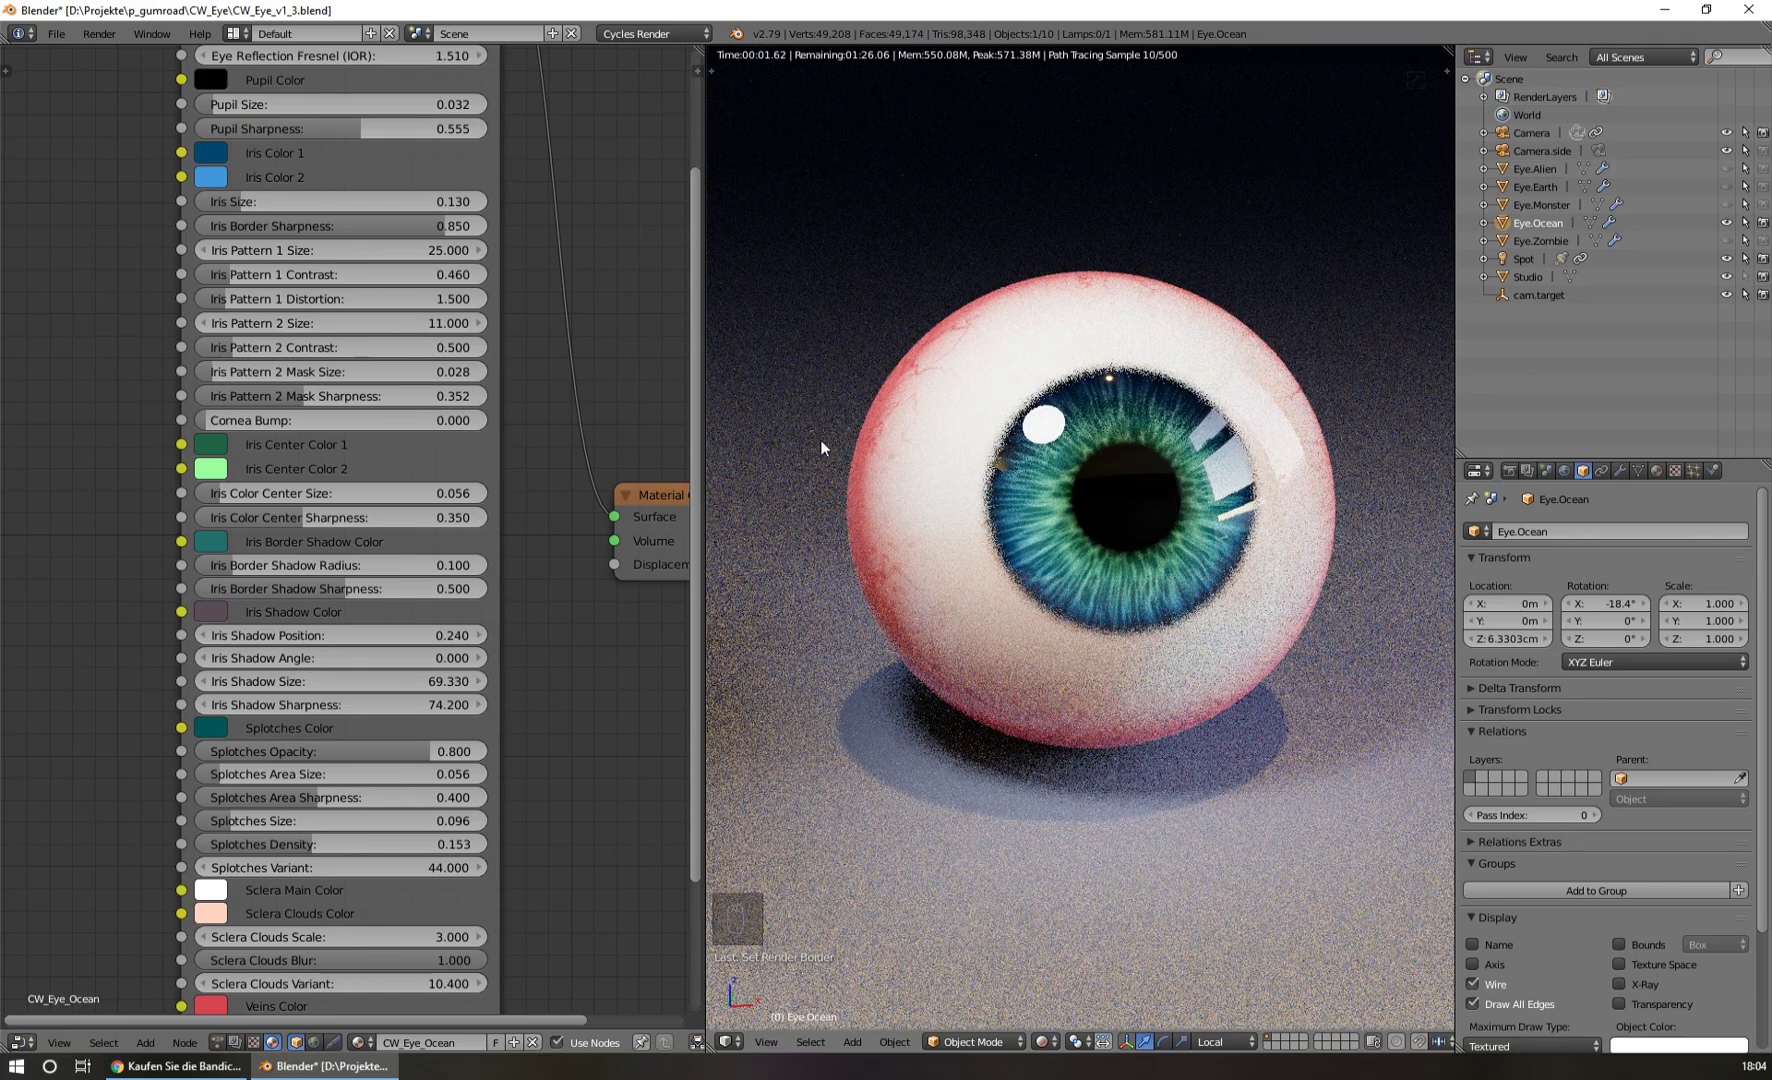
pyautogui.moveTo(1150, 490); pyautogui.dragTo(1074, 455, button='middle')
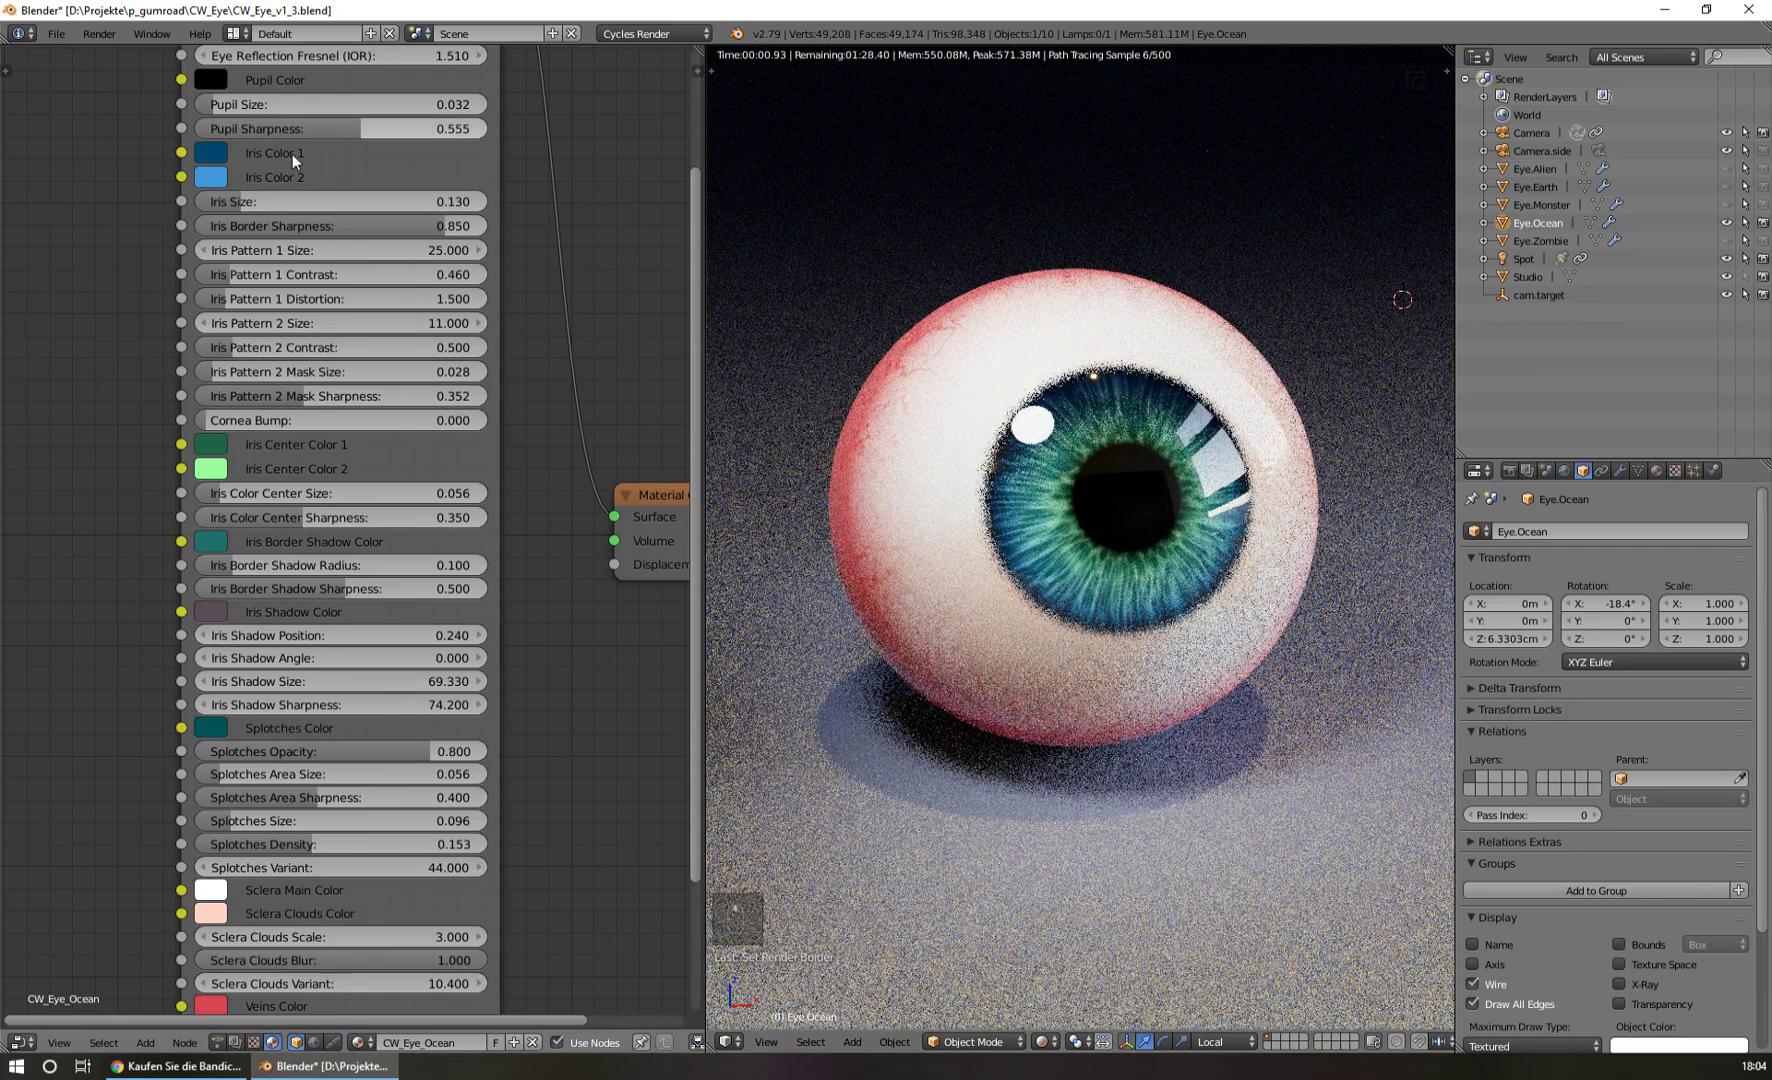
pyautogui.keyDown('shift'); pyautogui.scroll(-5, 345, 281); pyautogui.keyUp('shift')
pyautogui.keyDown('shift'); pyautogui.scroll(6, 478, 253); pyautogui.keyUp('shift')
pyautogui.scroll(-1, 478, 253)
pyautogui.scroll(-1, 478, 253)
pyautogui.keyDown('shift'); pyautogui.scroll(3, 540, 314); pyautogui.keyUp('shift')
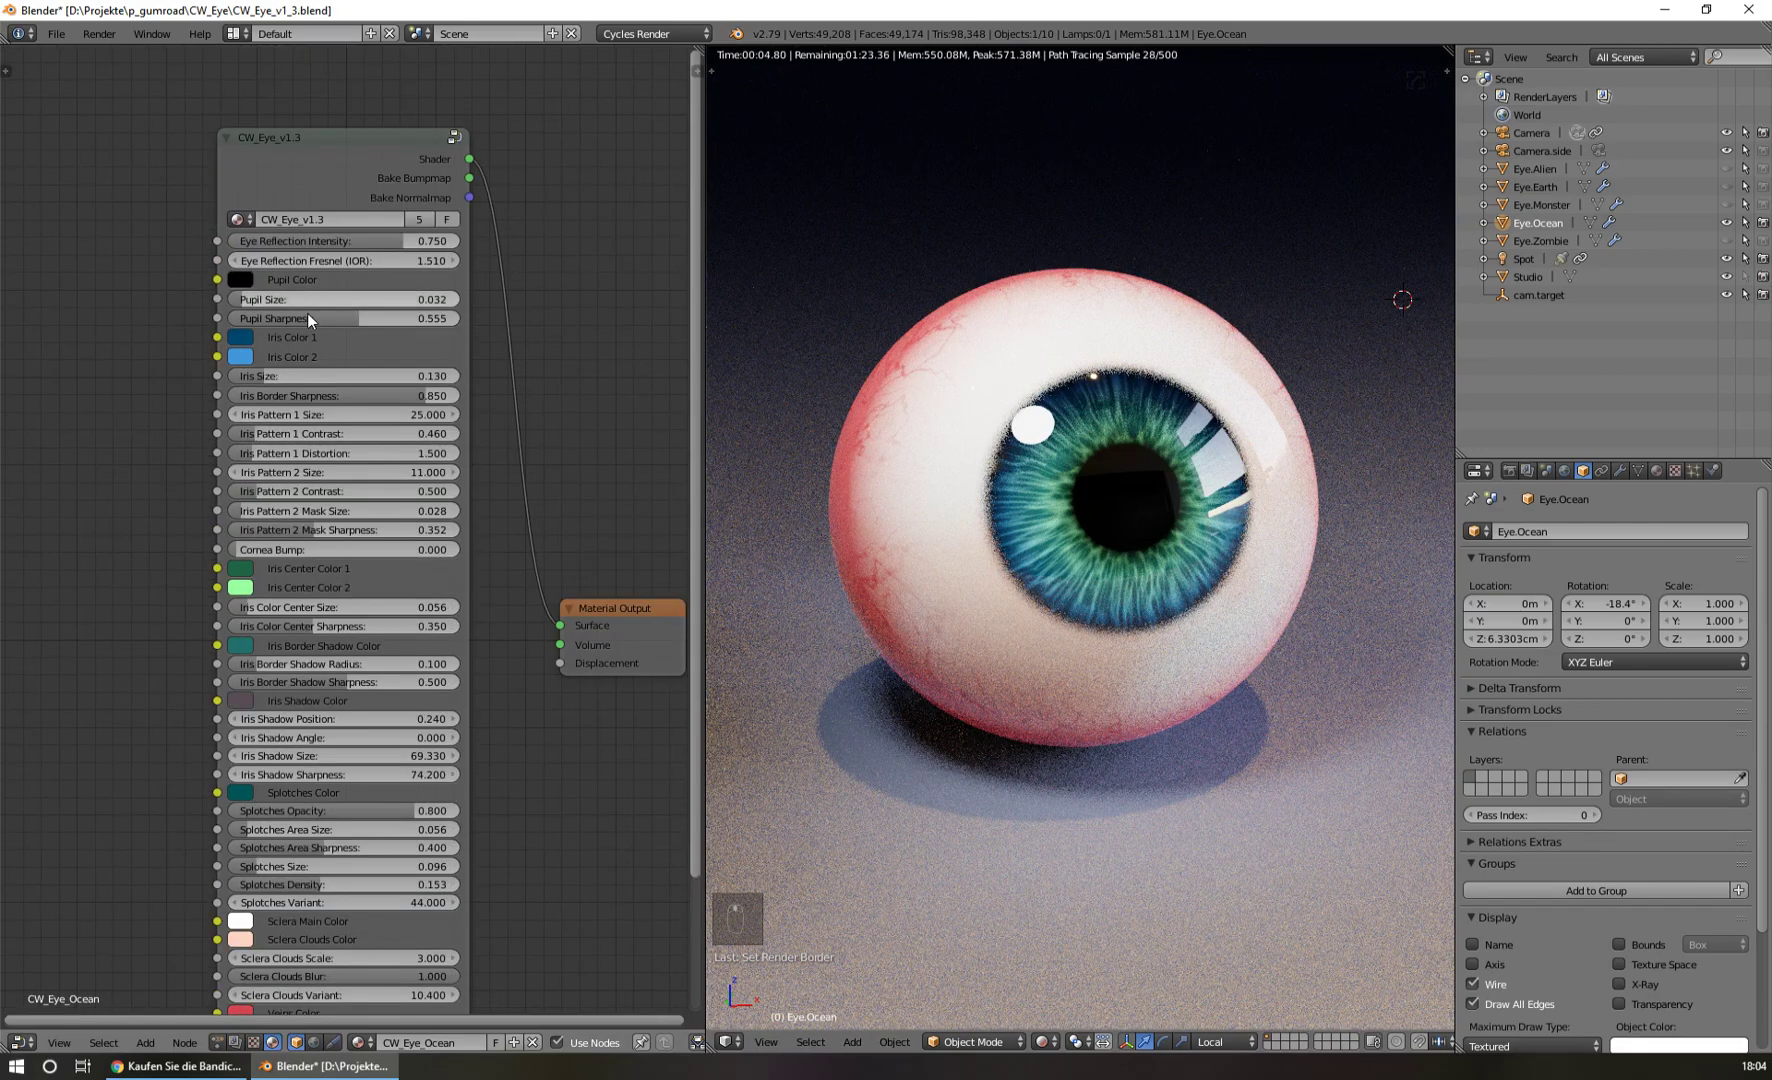
# Drag the CW_Eye node's Iris Size to 0.218 and Iris Border Shadow Radius to 0.196.
pyautogui.moveTo(258, 381); pyautogui.dragTo(346, 381)
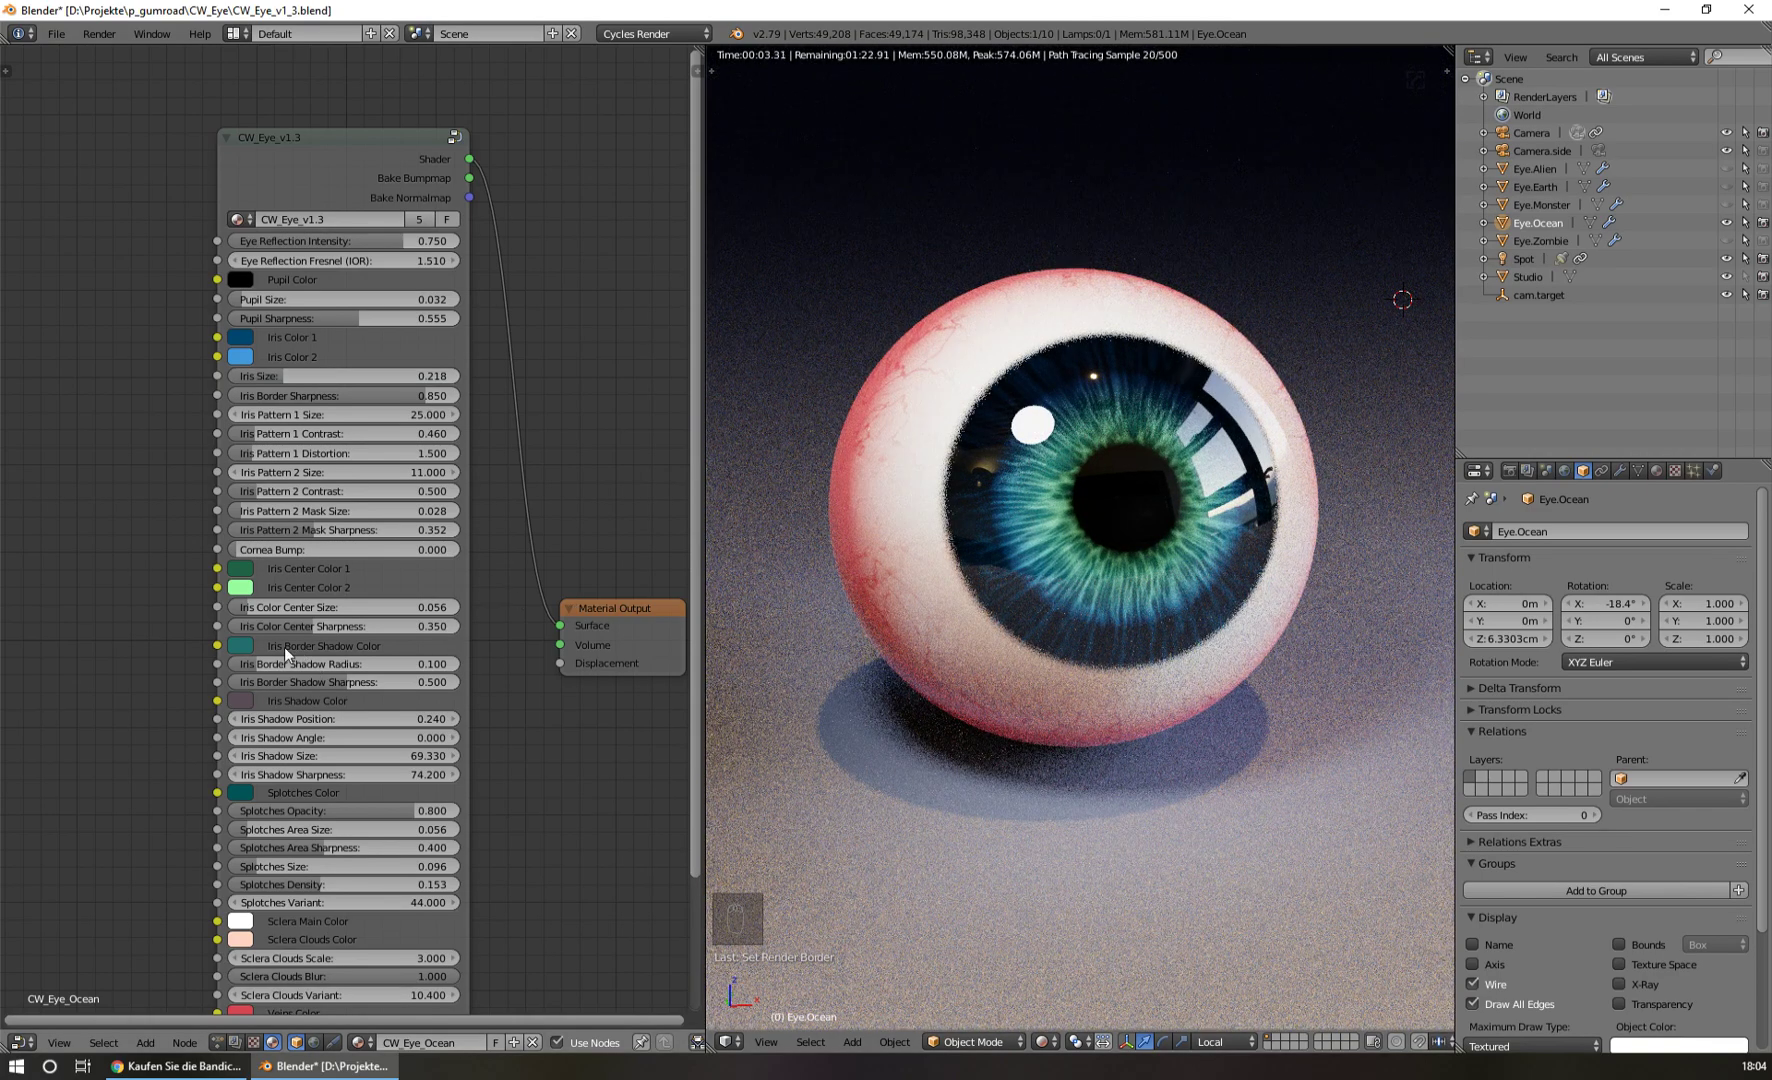
pyautogui.moveTo(241, 665); pyautogui.dragTo(300, 672)
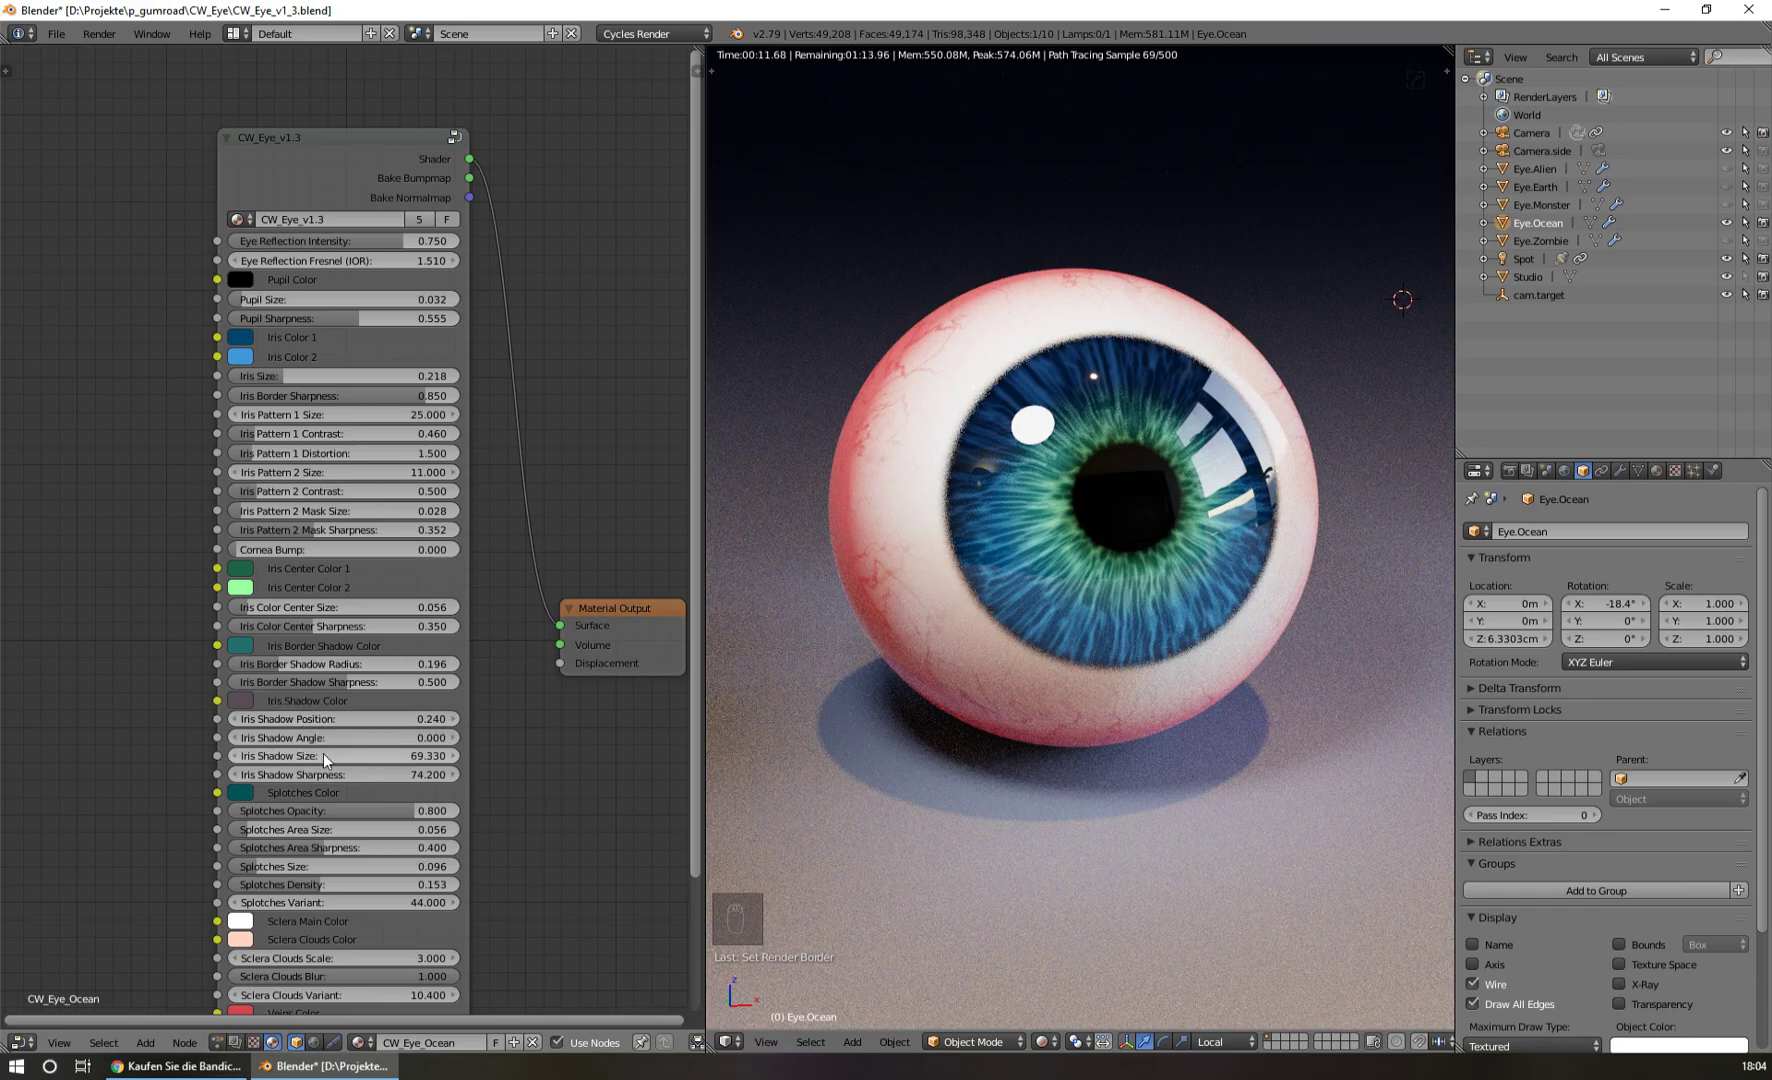
# Adjust Iris Shadow Size to 71.530 and enlarge Pupil Size to 0.049.
pyautogui.moveTo(345, 756)
pyautogui.mouseDown()
pyautogui.moveTo(320, 756)
pyautogui.moveTo(455, 775)
pyautogui.moveTo(392, 768)
pyautogui.moveTo(350, 719)
pyautogui.moveTo(398, 719)
pyautogui.moveTo(390, 774)
pyautogui.moveTo(348, 774)
pyautogui.mouseUp()
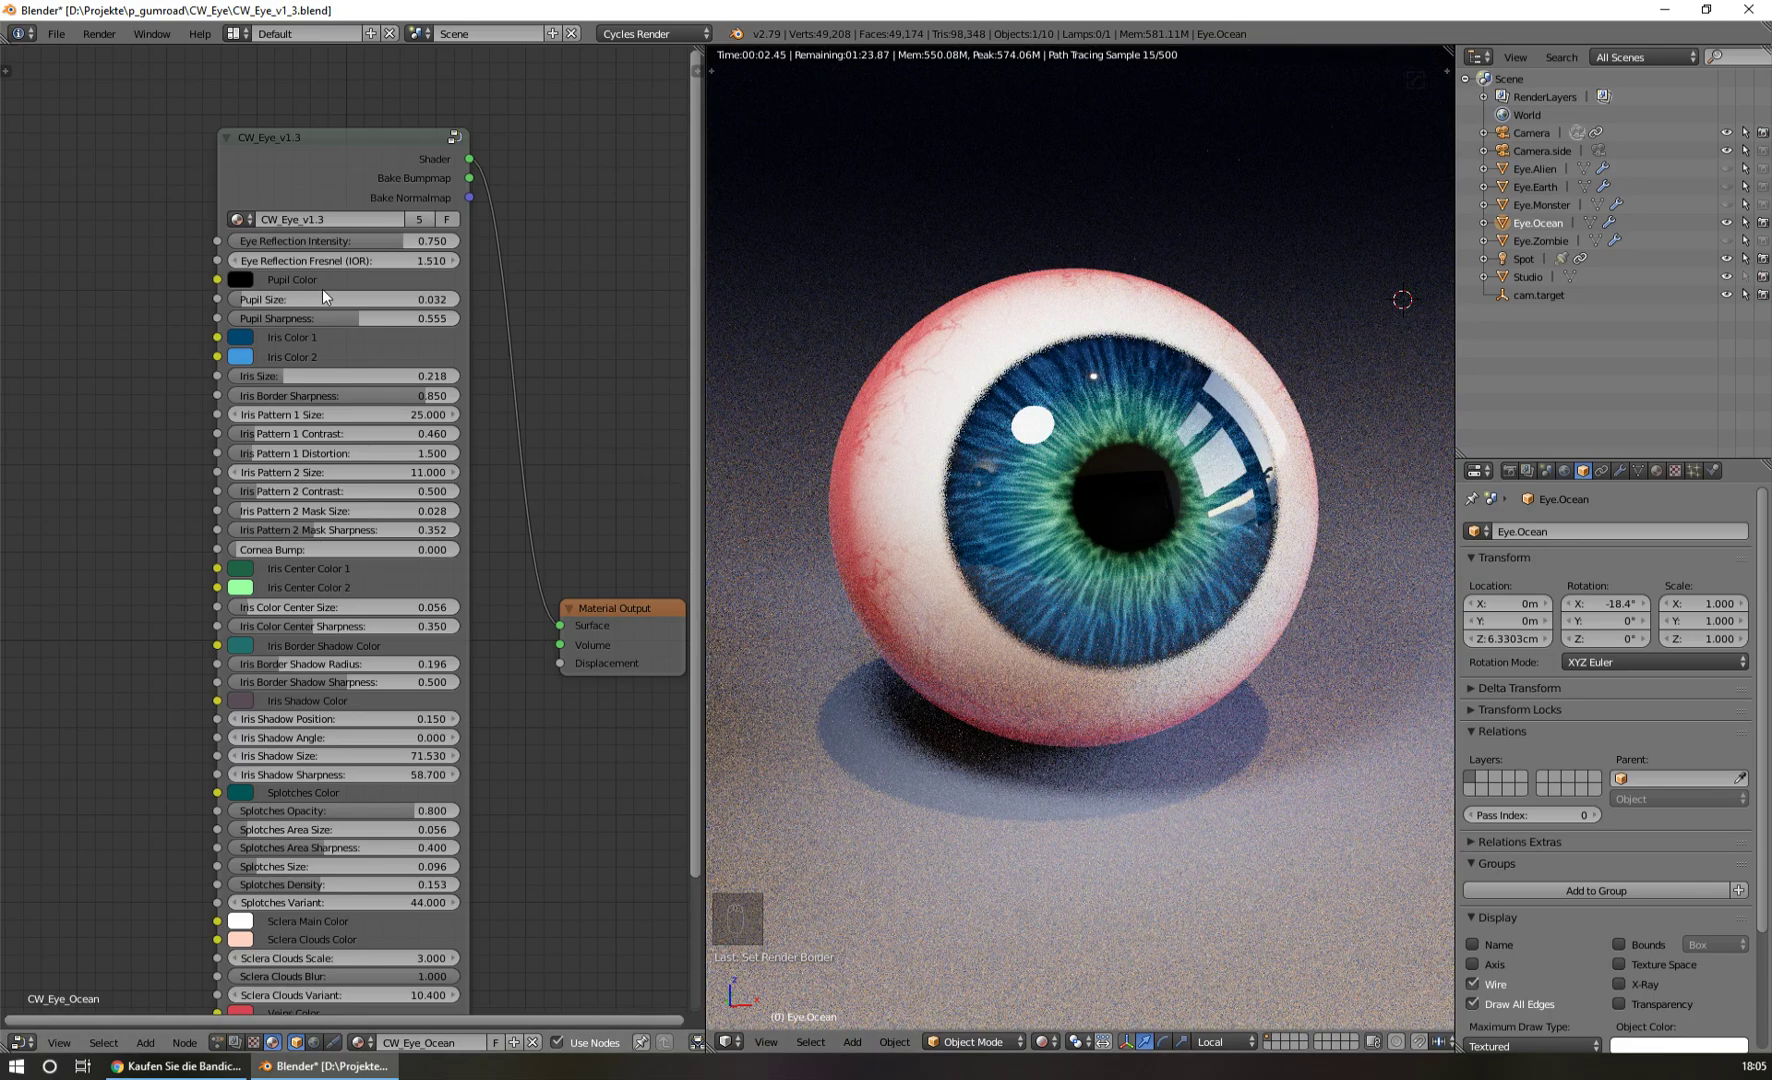
pyautogui.moveTo(244, 300); pyautogui.dragTo(267, 300)
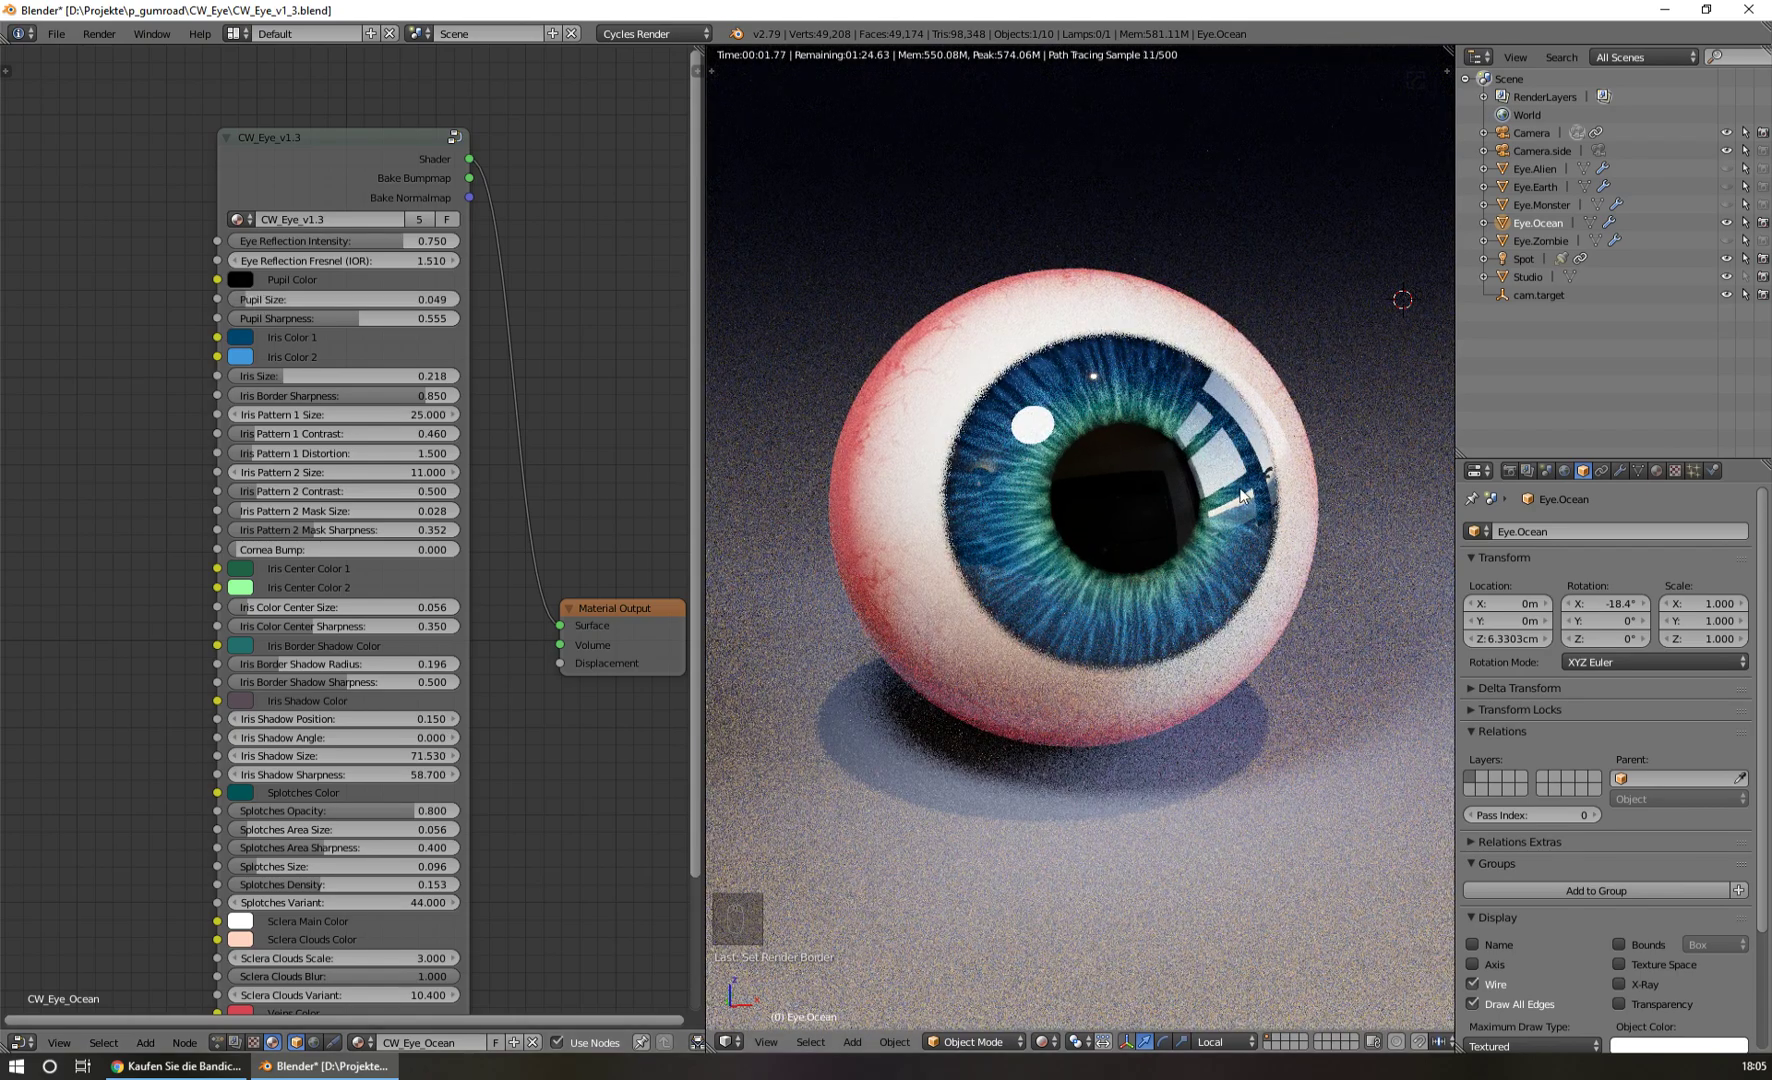
# Return to camera view with Numpad 0 and lower the Iris Shadow Color value to near-black grey.
pyautogui.press('KP_0')
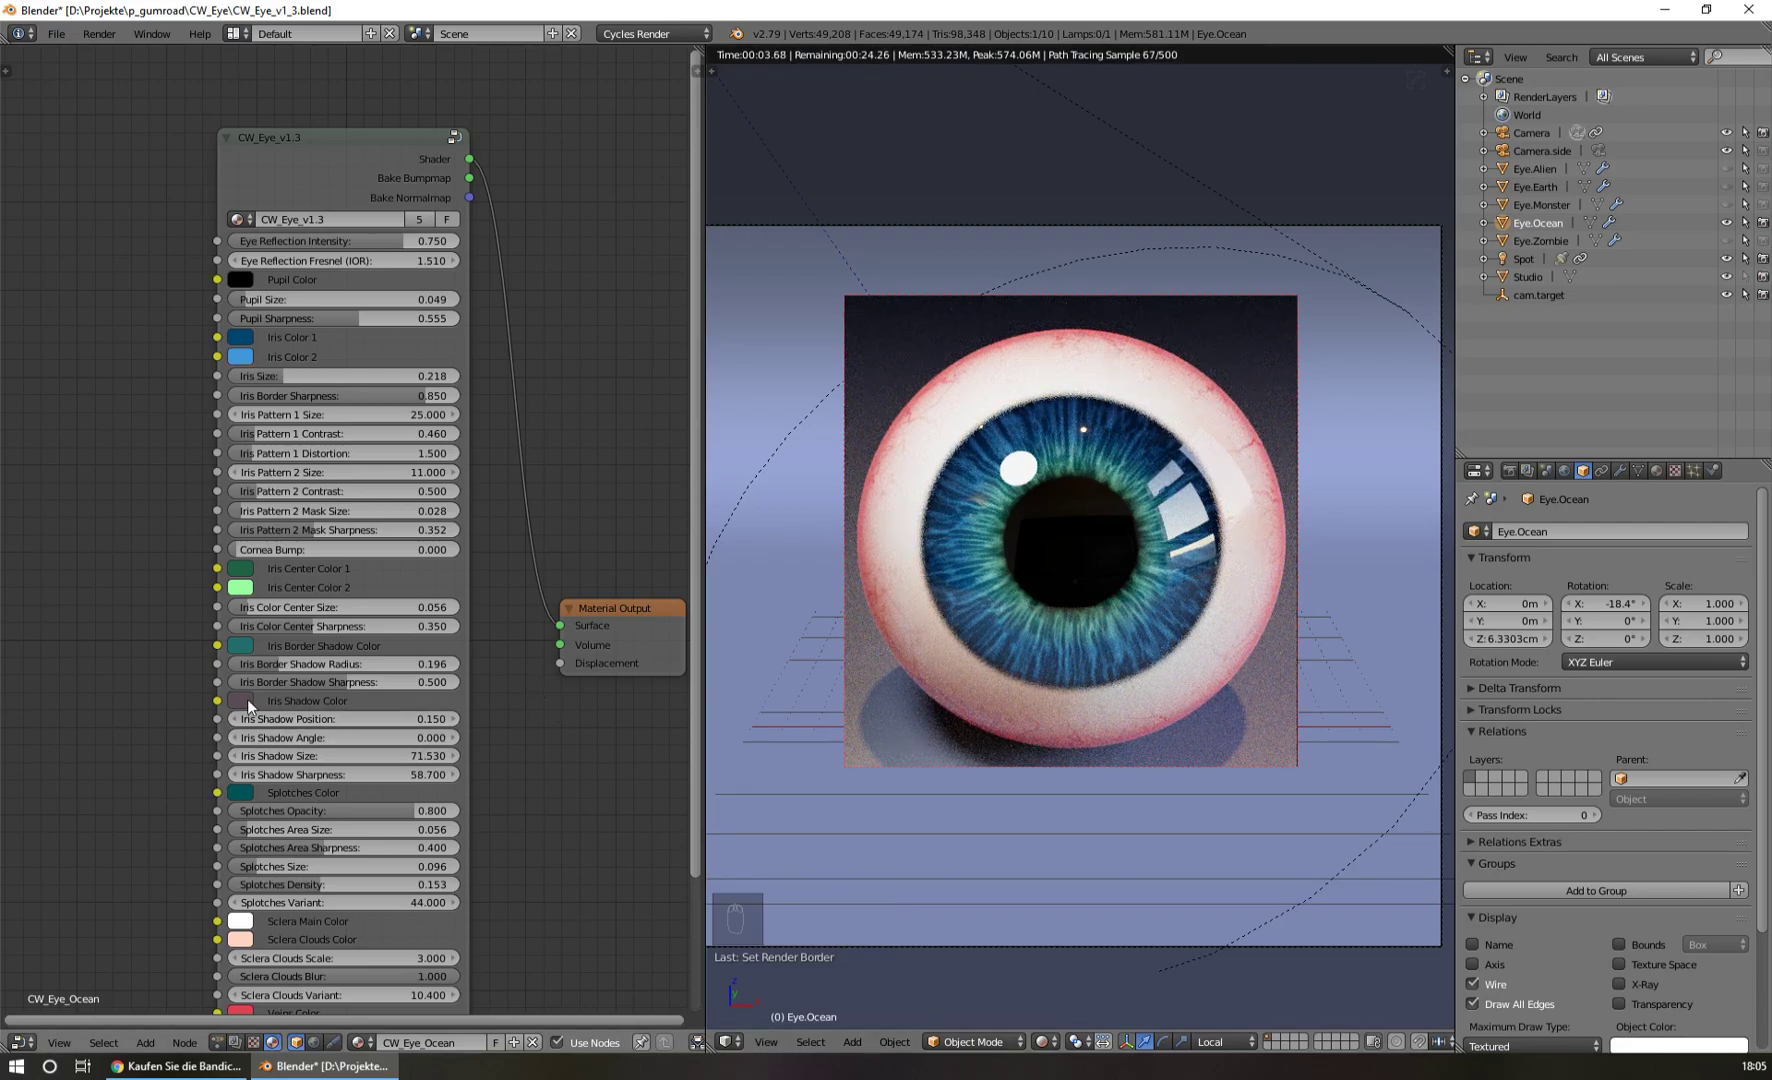
pyautogui.keyDown('shift'); pyautogui.scroll(-2, 340, 690); pyautogui.keyUp('shift')
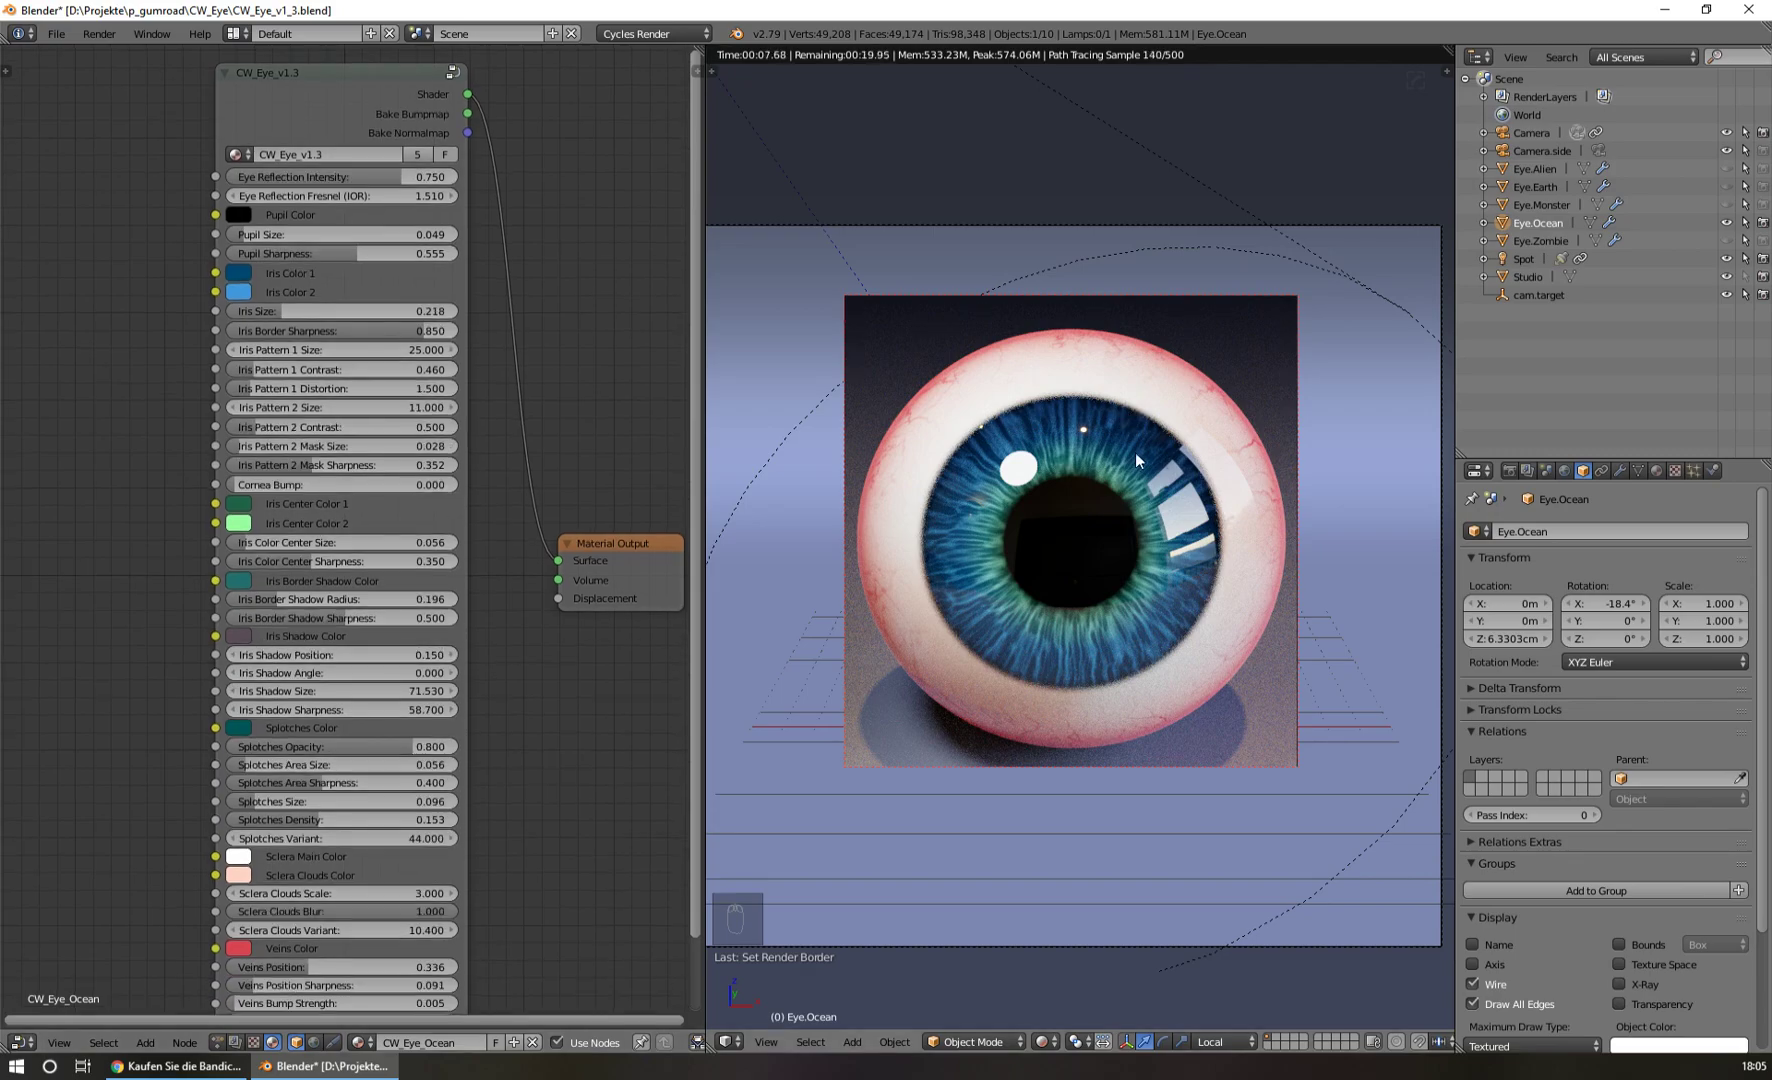
pyautogui.click(244, 637)
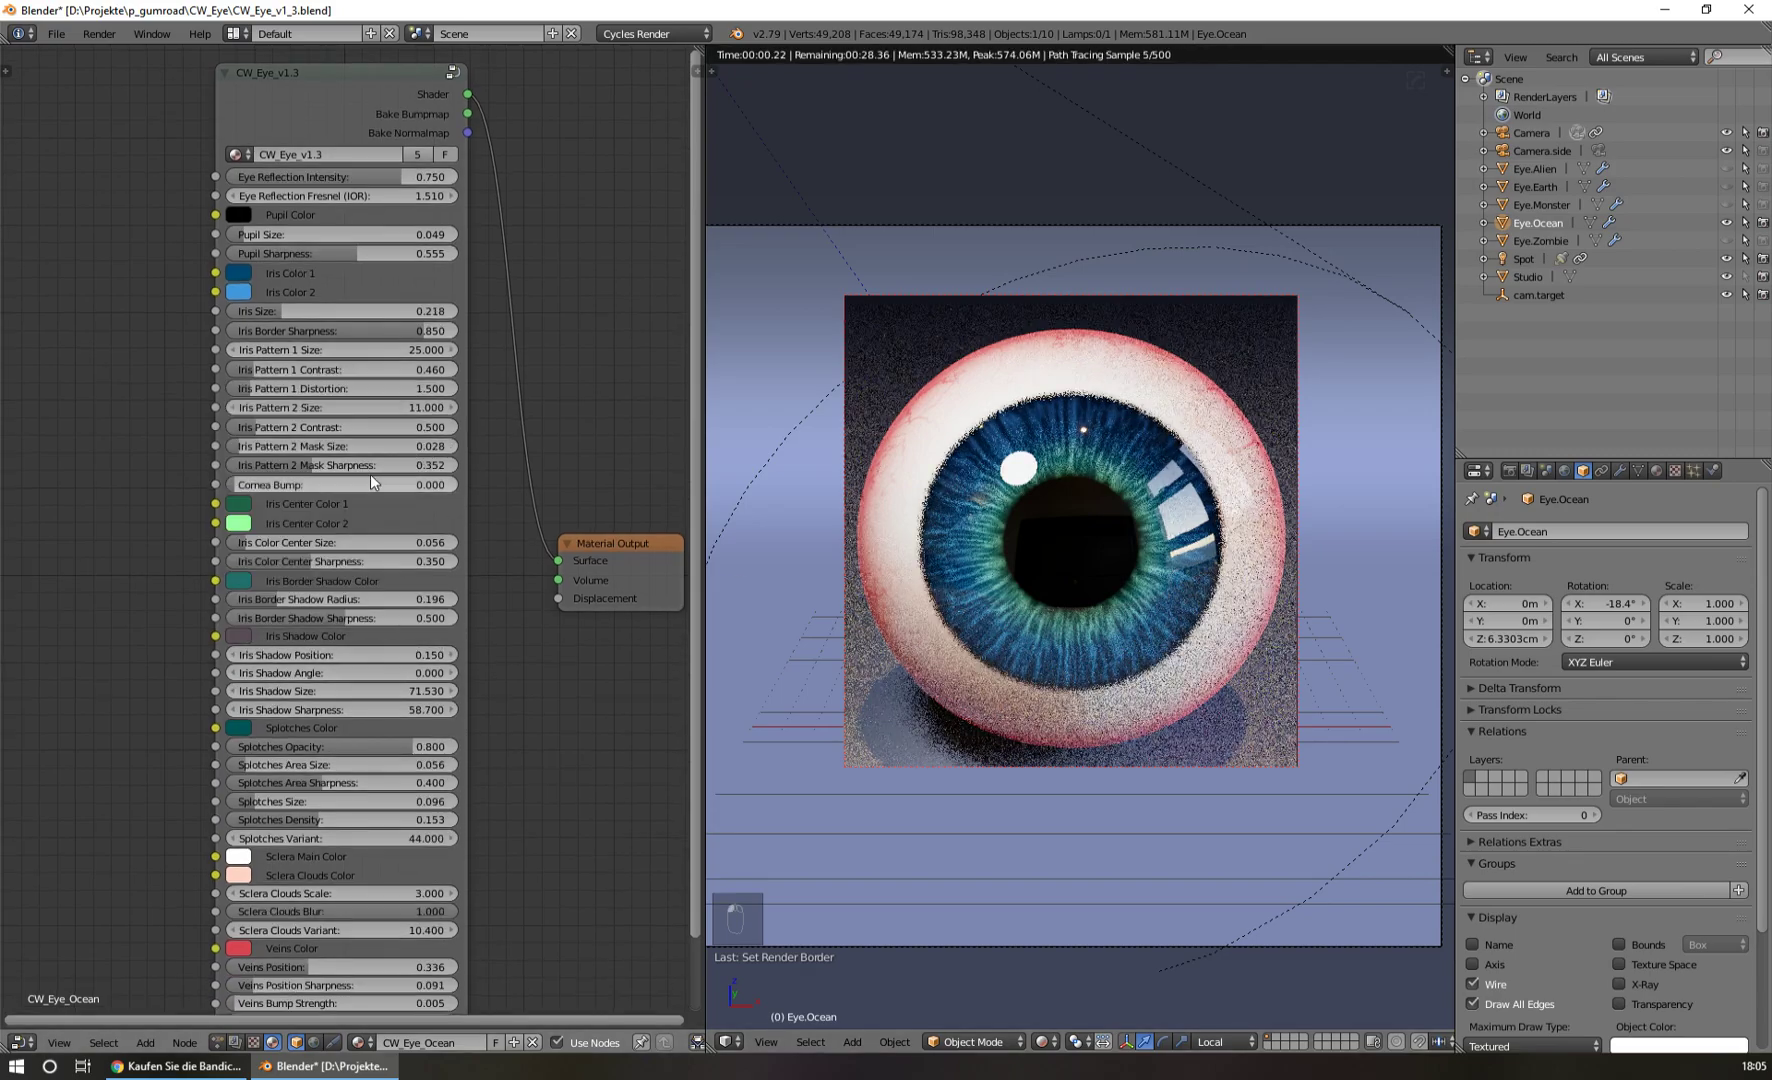
pyautogui.click(243, 637)
pyautogui.click(379, 483)
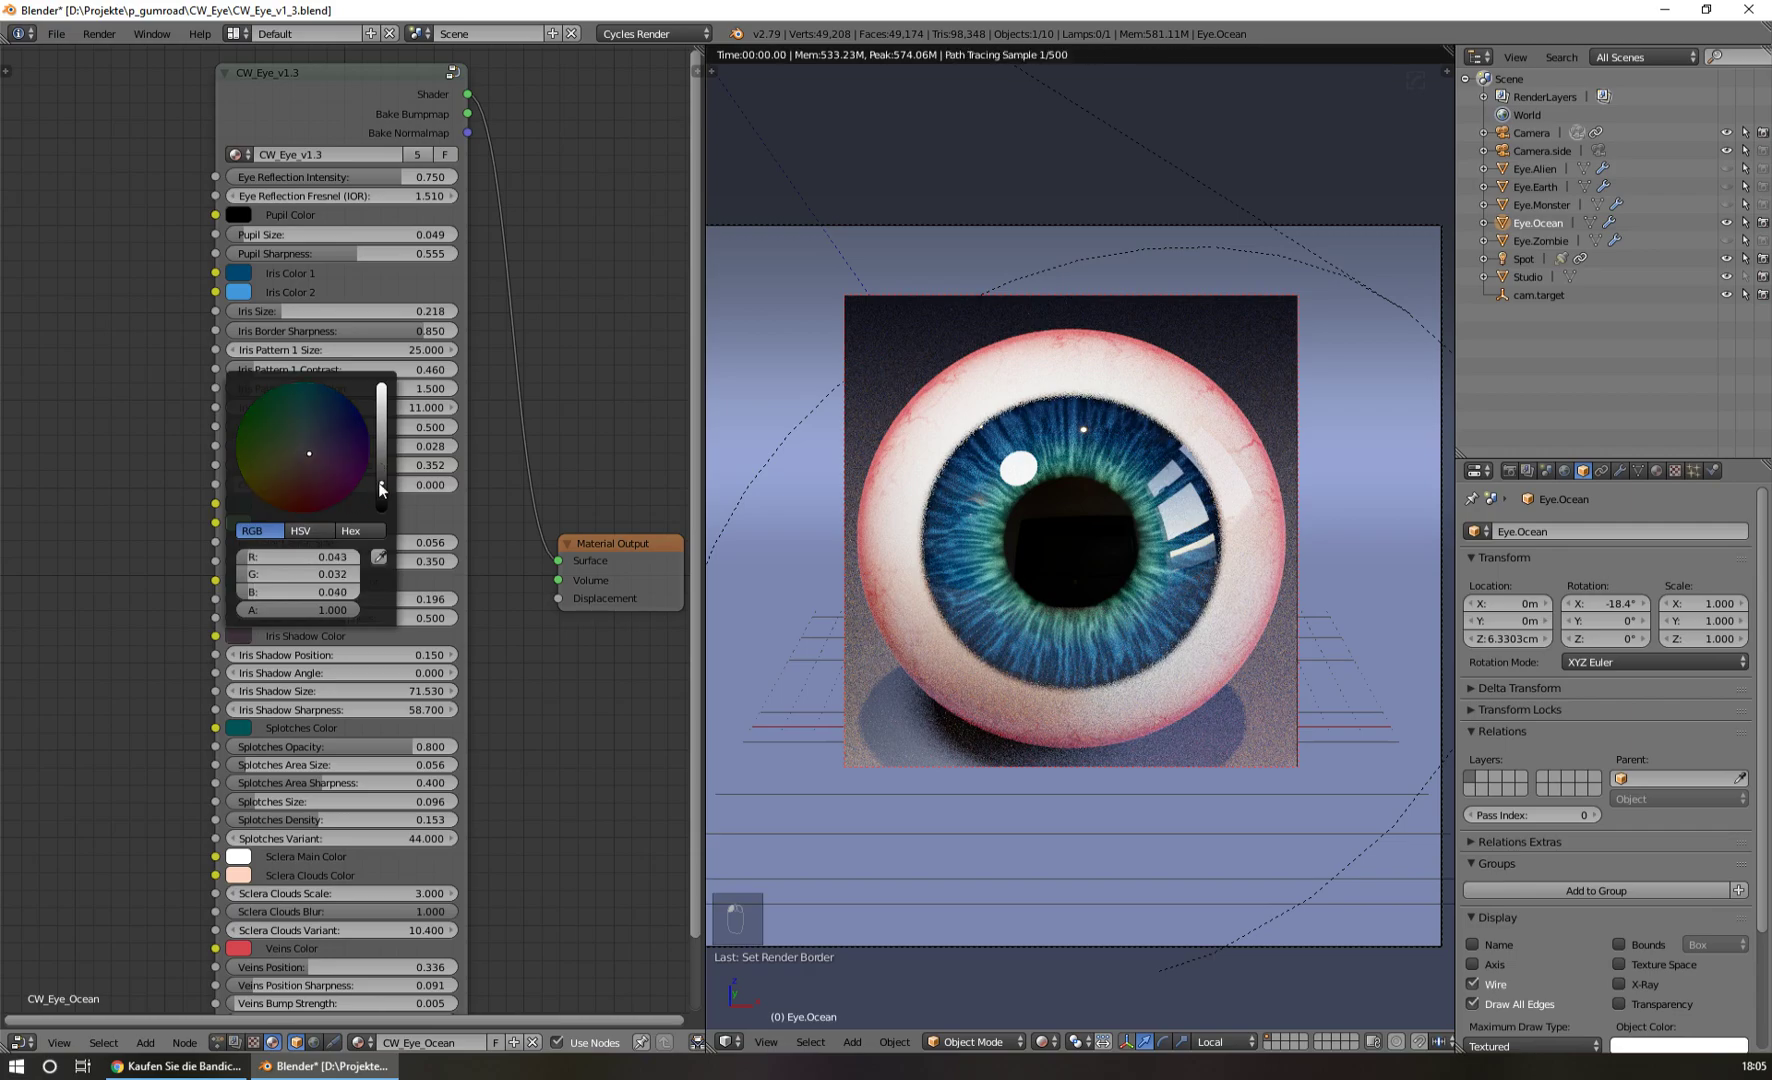